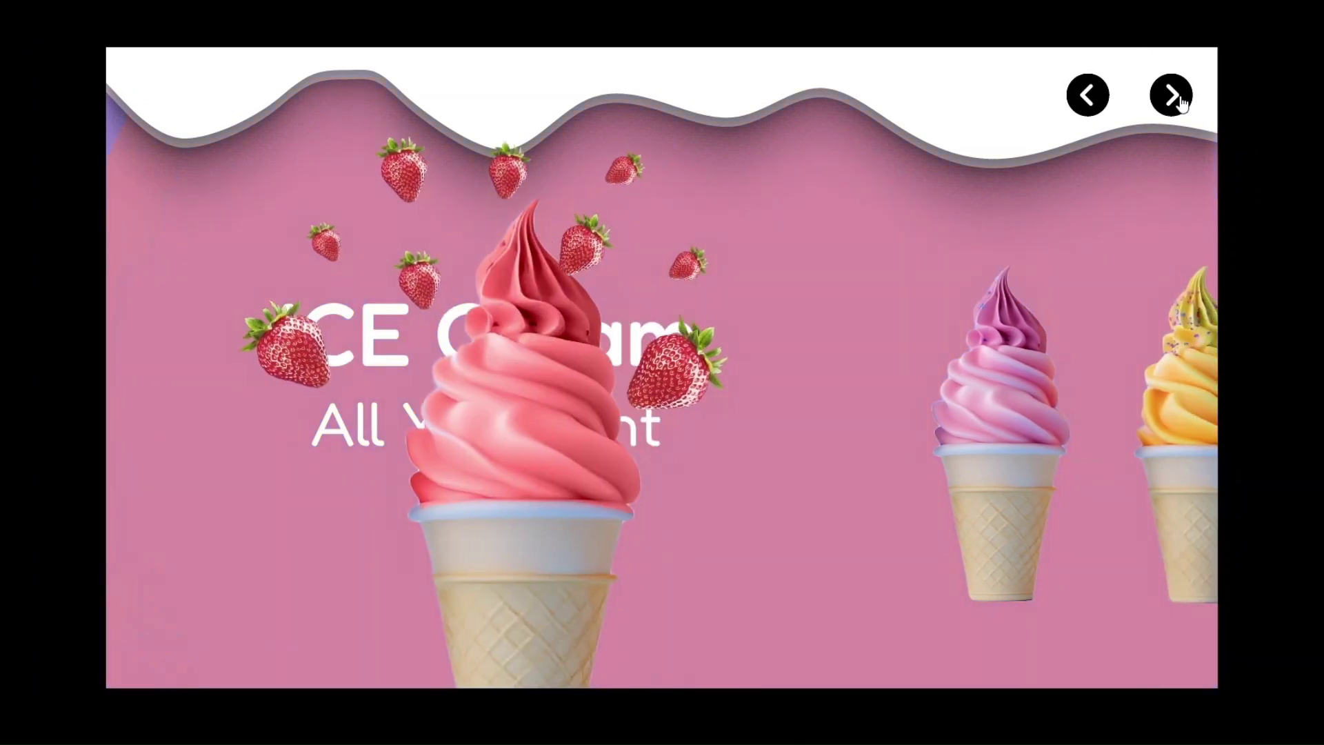
Preview the finished ice cream slider by advancing it through the following flavours
{"action": "left_click", "coordinate": [1173, 96]}
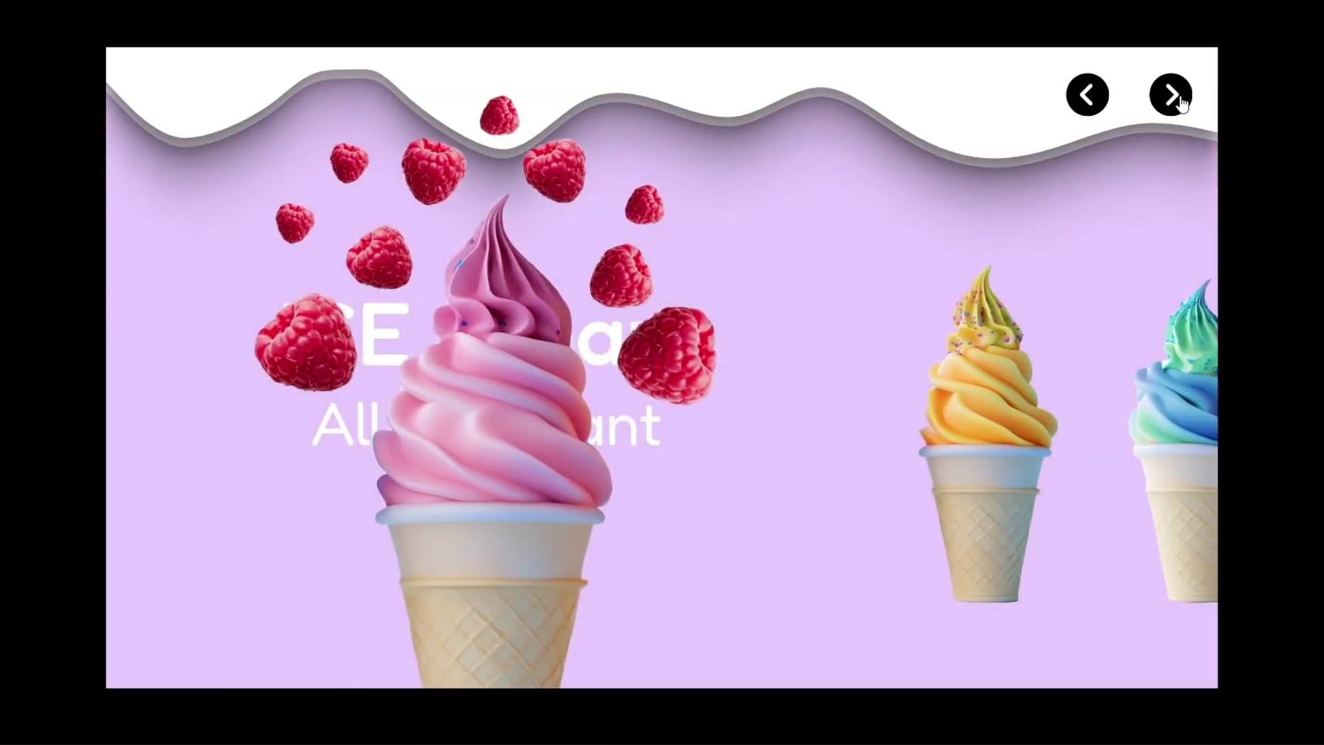
{"action": "left_click", "coordinate": [1172, 97]}
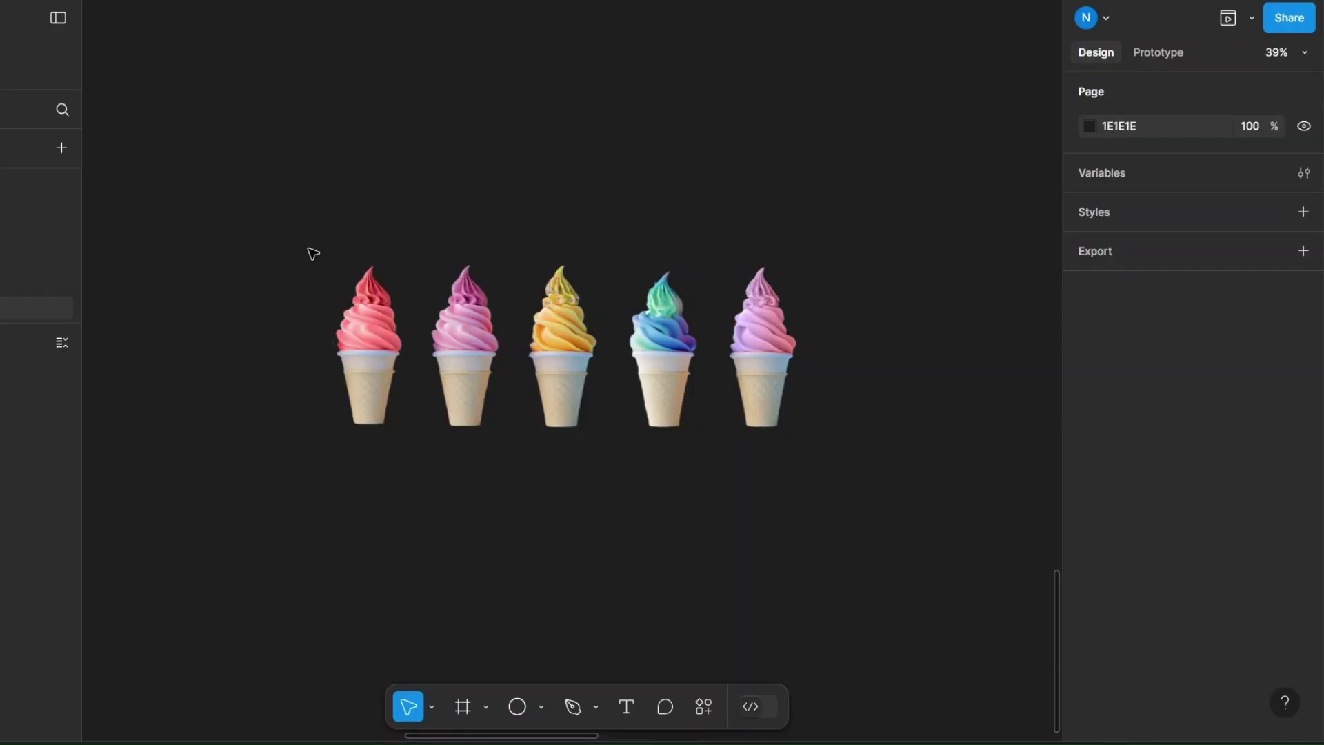
Combine the five small ice cream cones into an auto layout row and wrap that row in a frame
{"action": "left_click_drag", "start_coordinate": [313, 253], "coordinate": [878, 505]}
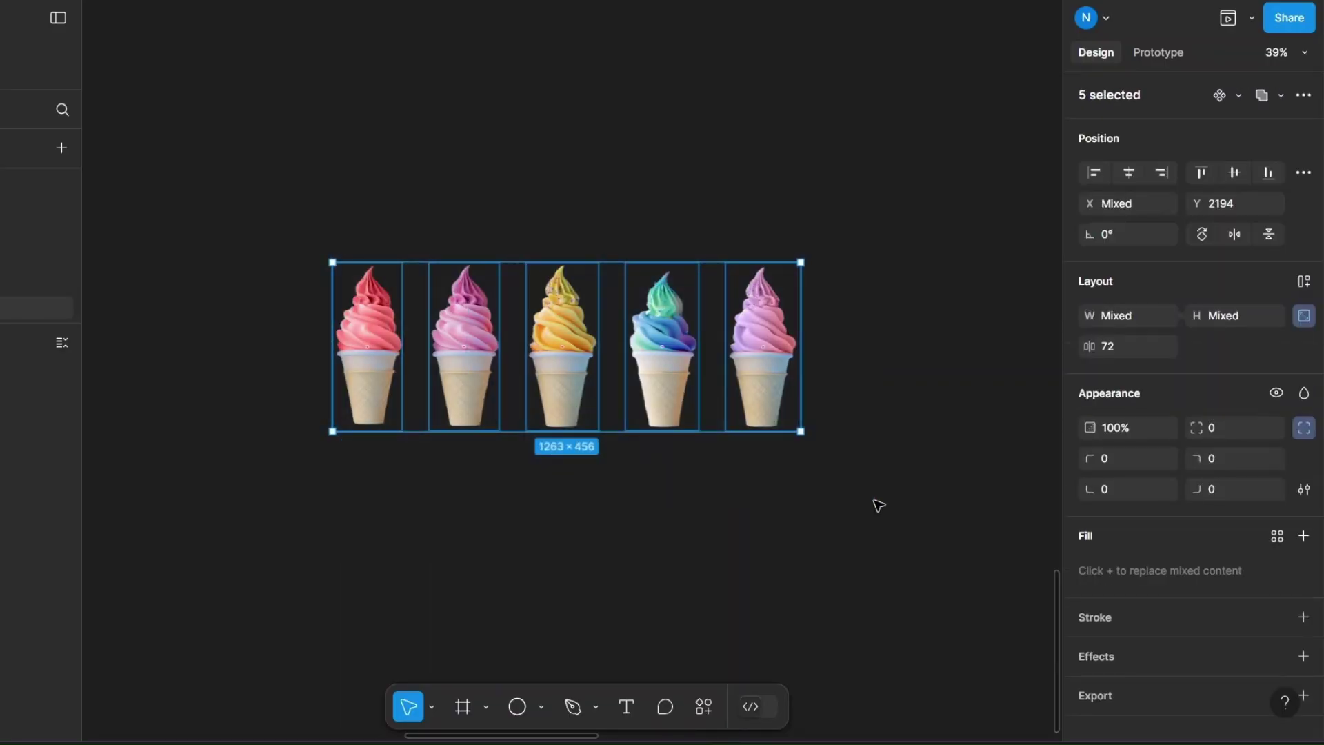
{"action": "left_click", "coordinate": [1302, 283]}
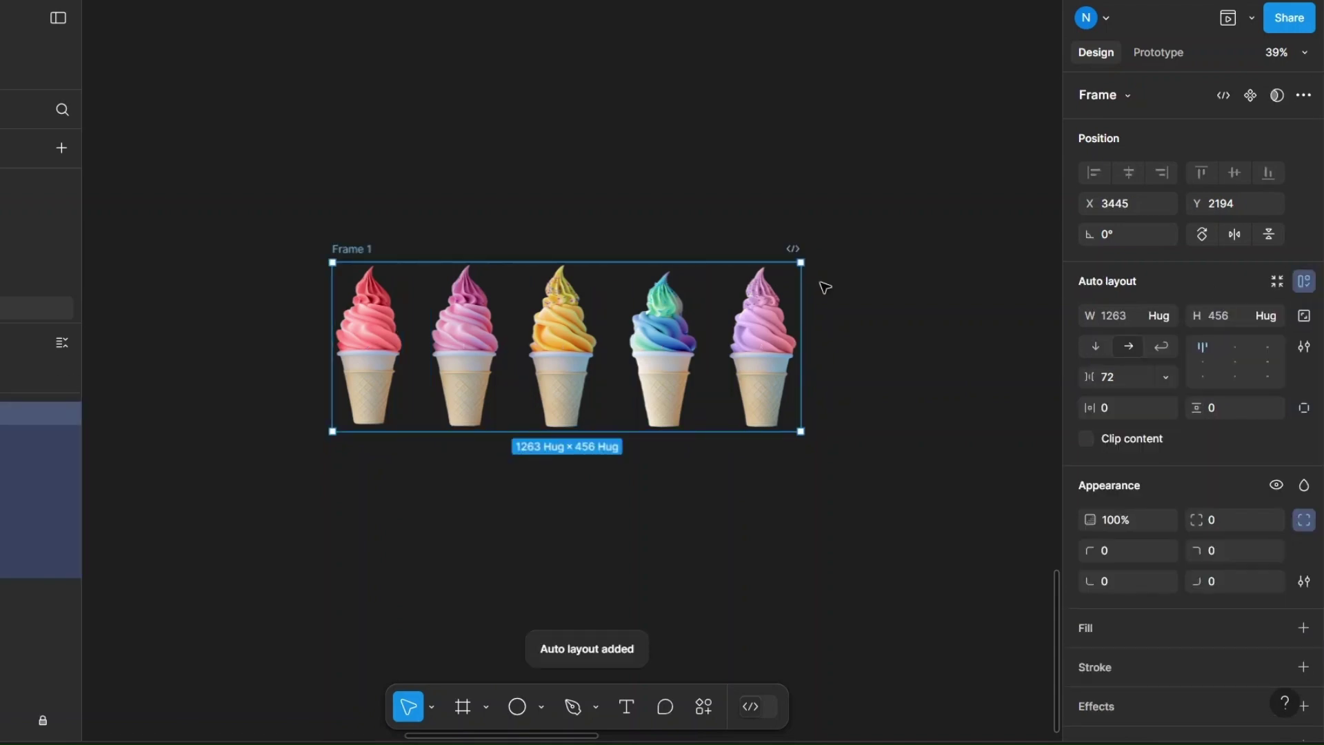
{"action": "right_click", "coordinate": [345, 251]}
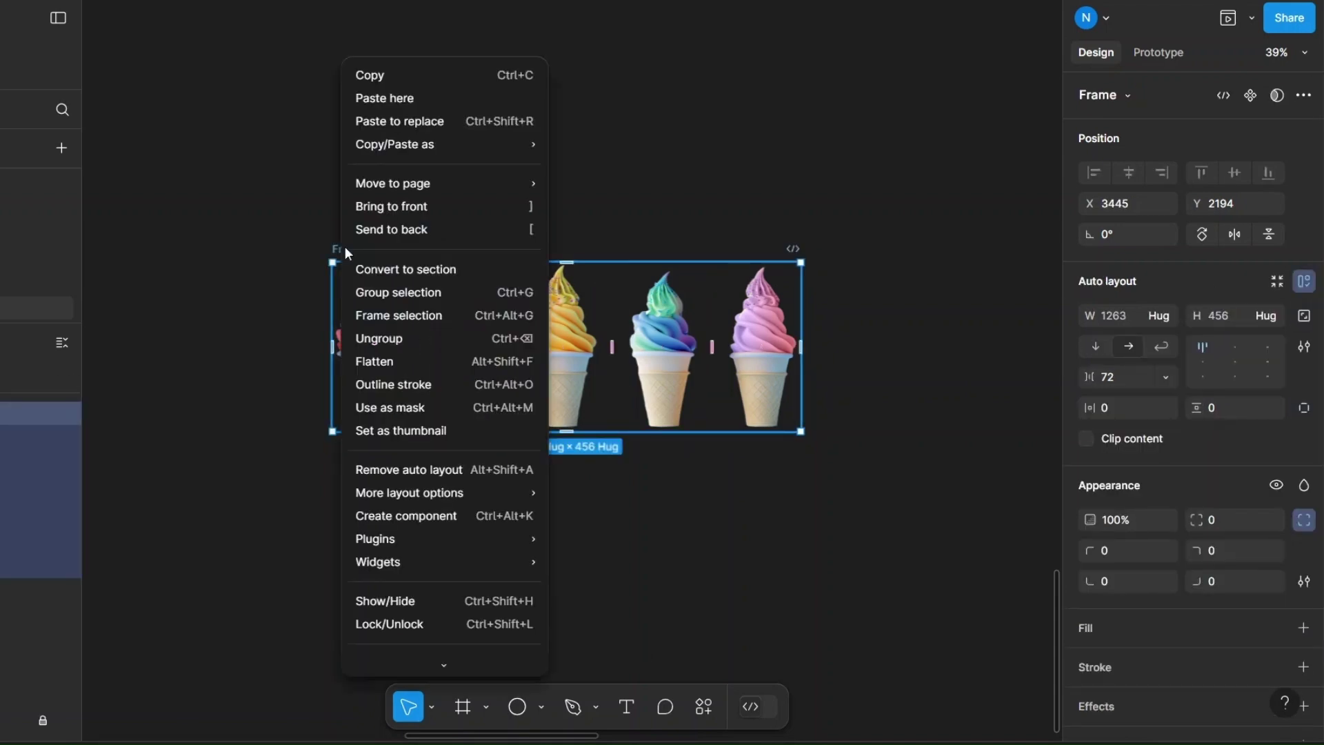
{"action": "left_click", "coordinate": [361, 317]}
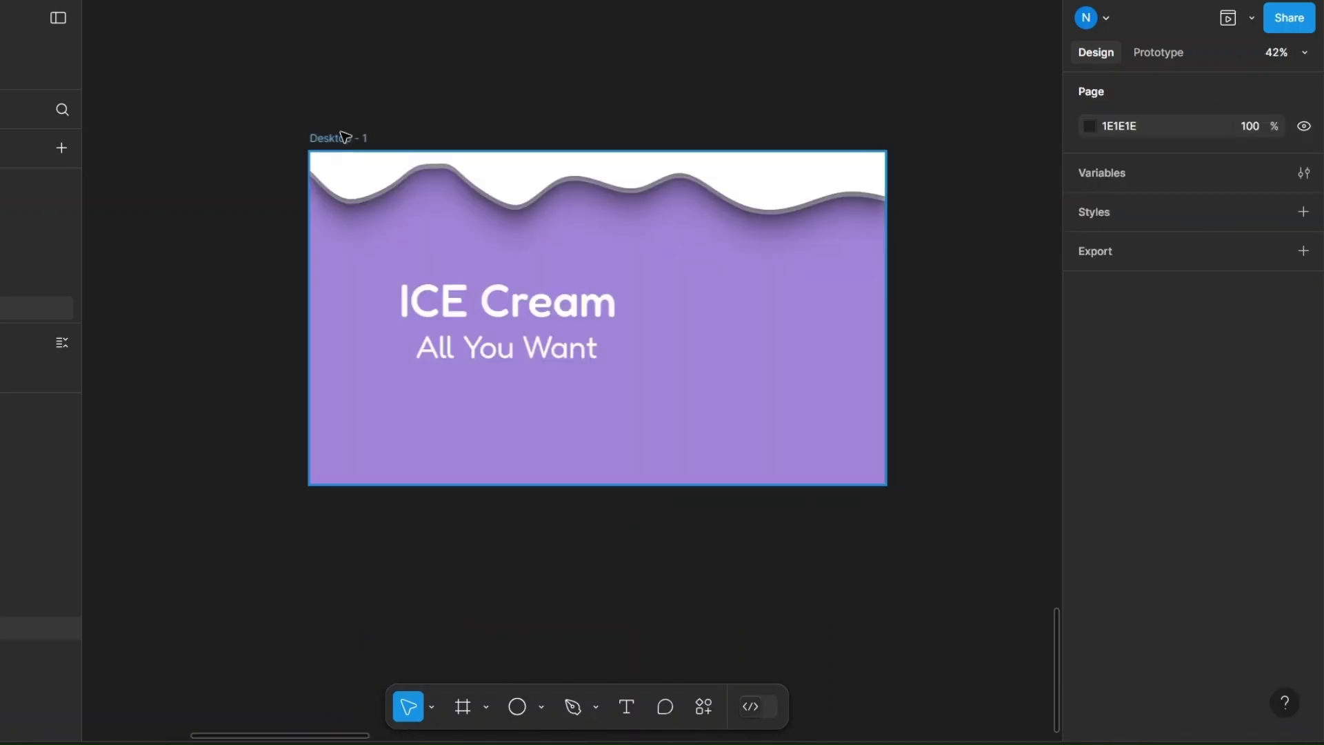
Paste the framed cone row into the Desktop - 1 frame and move it to the right of the title, running past the frame's edge
{"action": "left_click", "coordinate": [343, 136]}
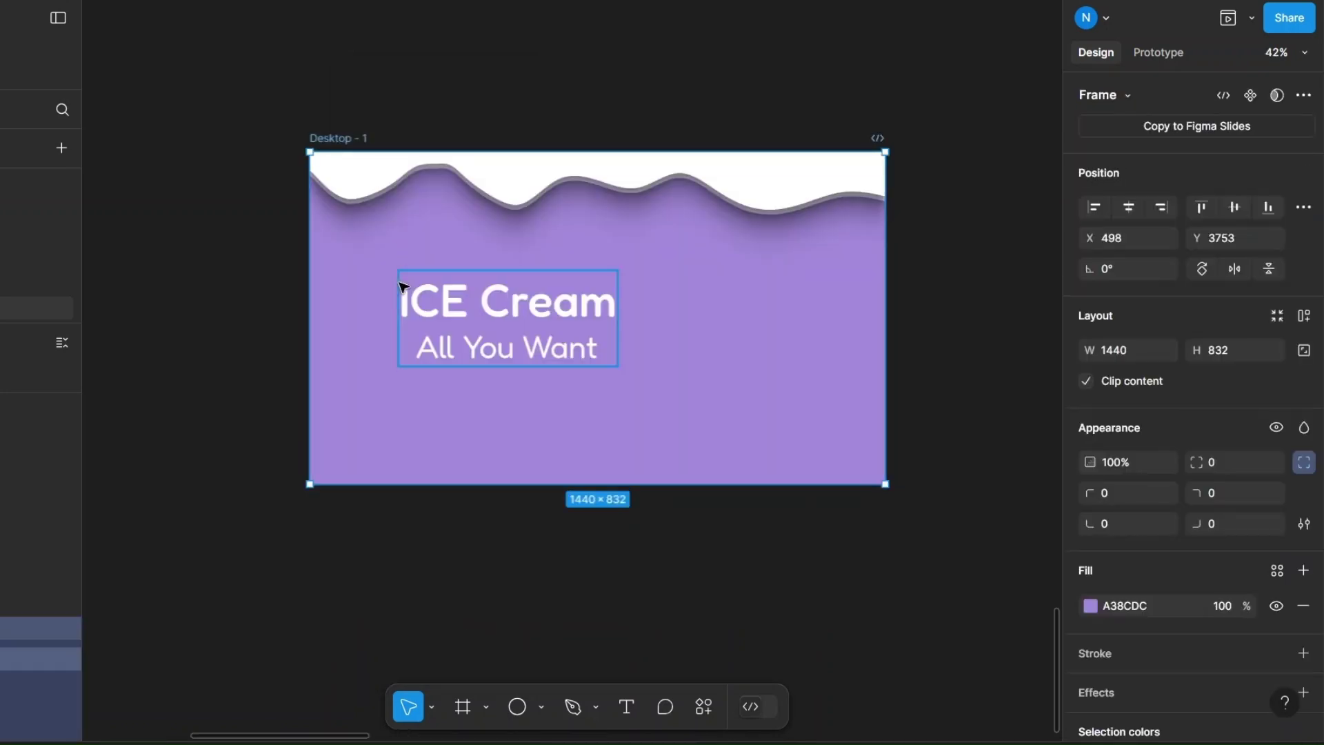
{"action": "key", "text": "ctrl+v"}
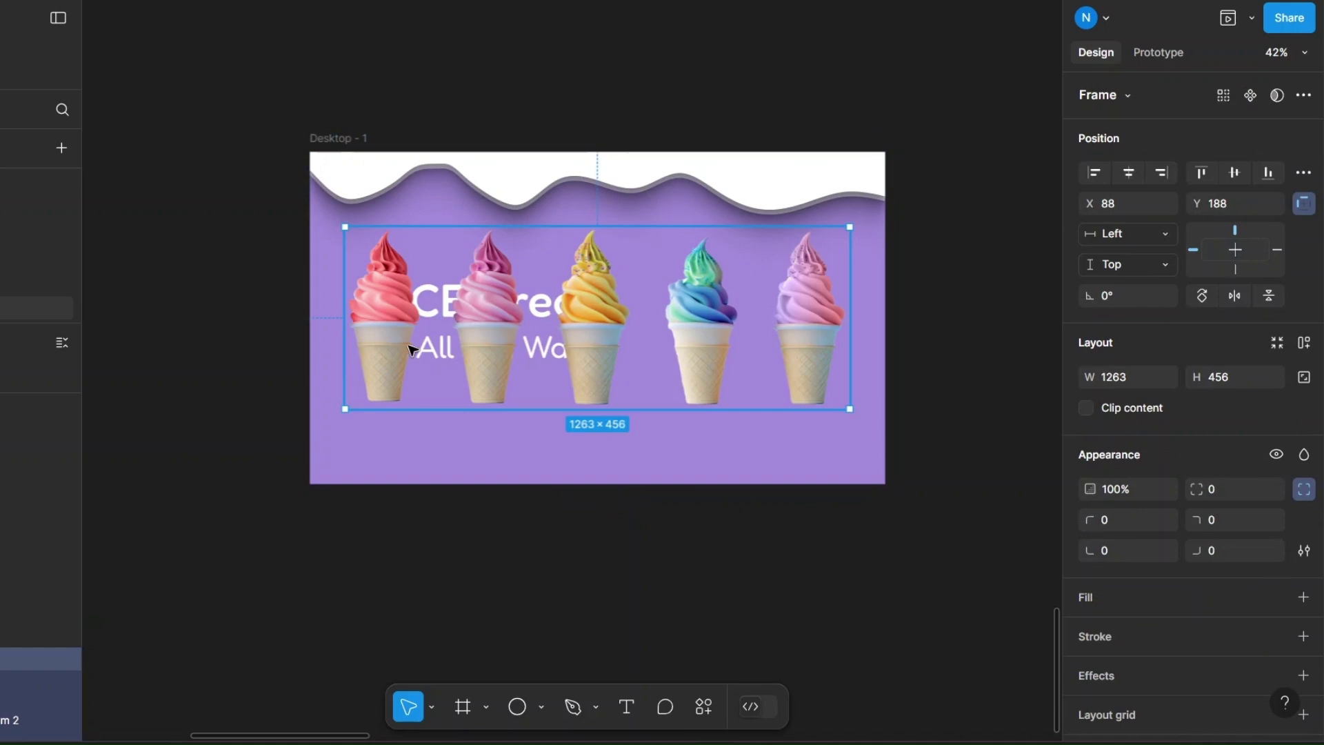
{"action": "left_click_drag", "start_coordinate": [411, 349], "coordinate": [802, 368]}
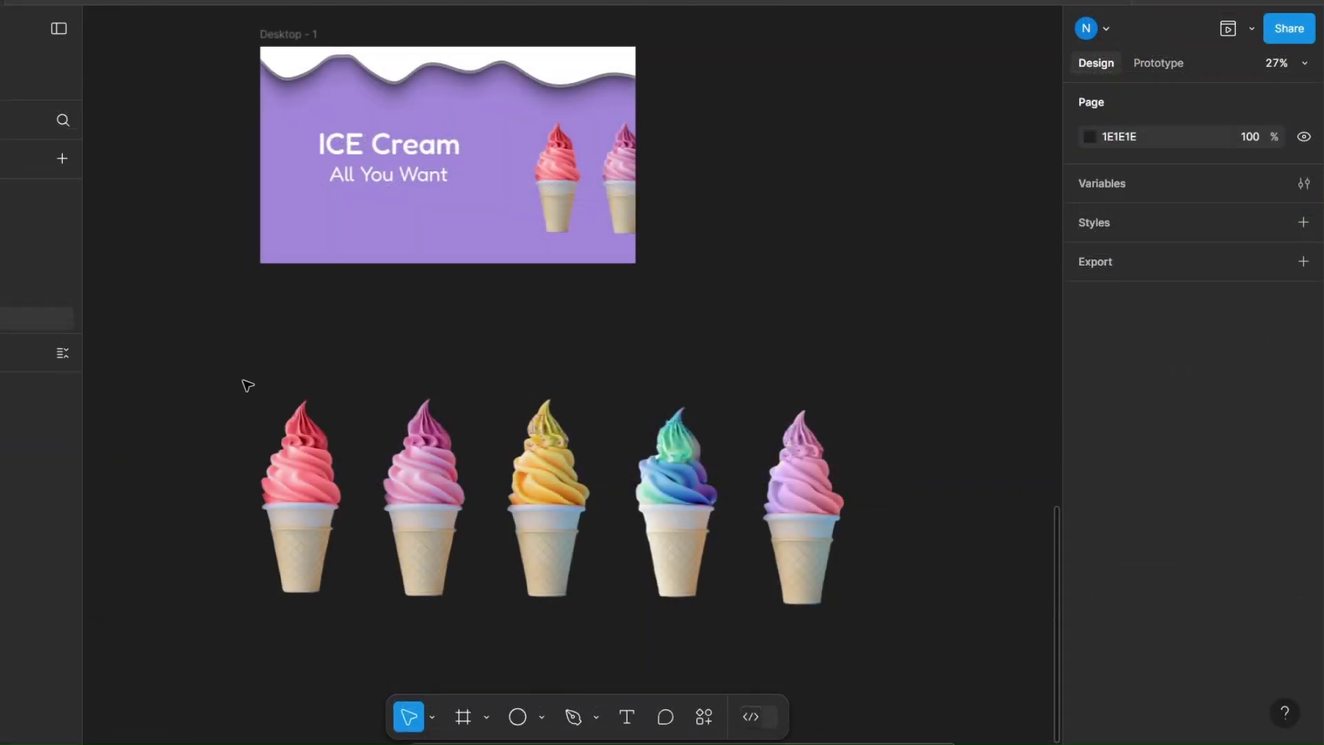
Stack the four large cones beside the red one on top of each other with a horizontal spacing of -329
{"action": "left_click", "coordinate": [416, 476]}
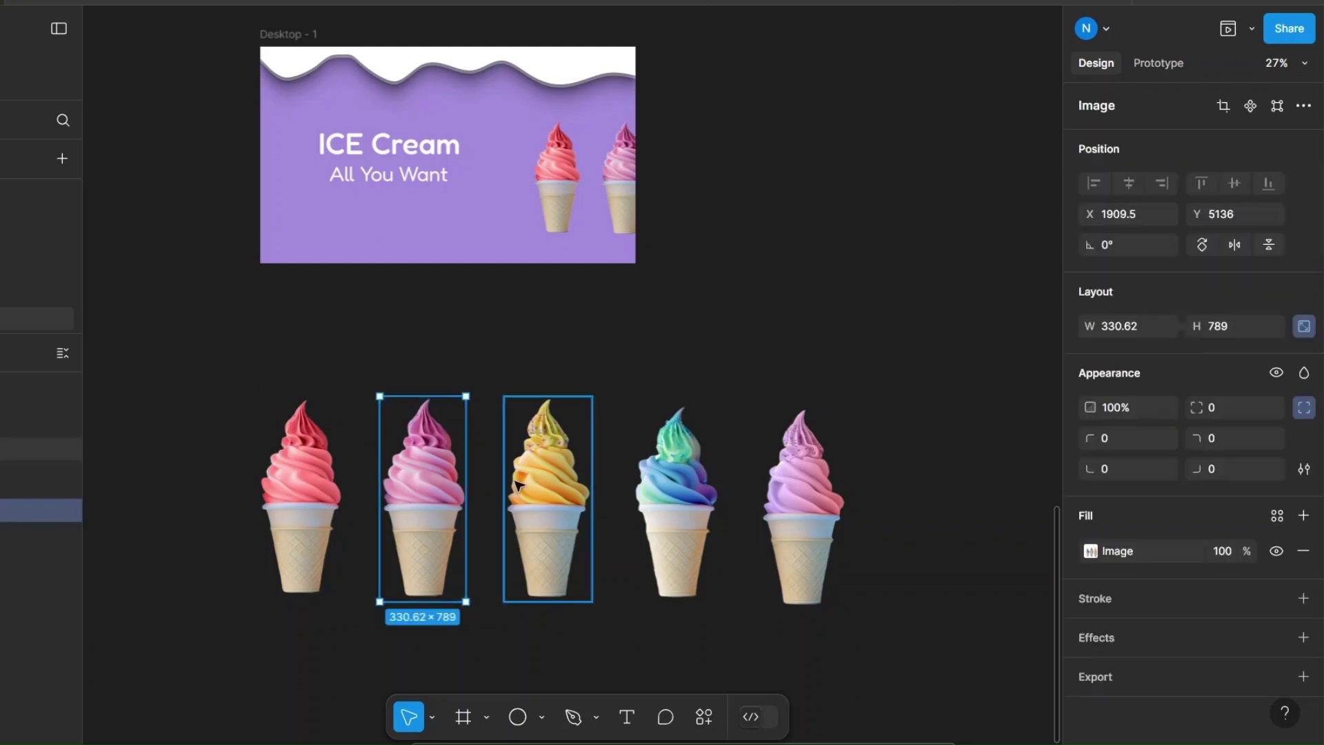
{"action": "left_click", "coordinate": [548, 483], "text": "shift"}
{"action": "left_click", "coordinate": [675, 483], "text": "shift"}
{"action": "left_click", "coordinate": [814, 484], "text": "shift"}
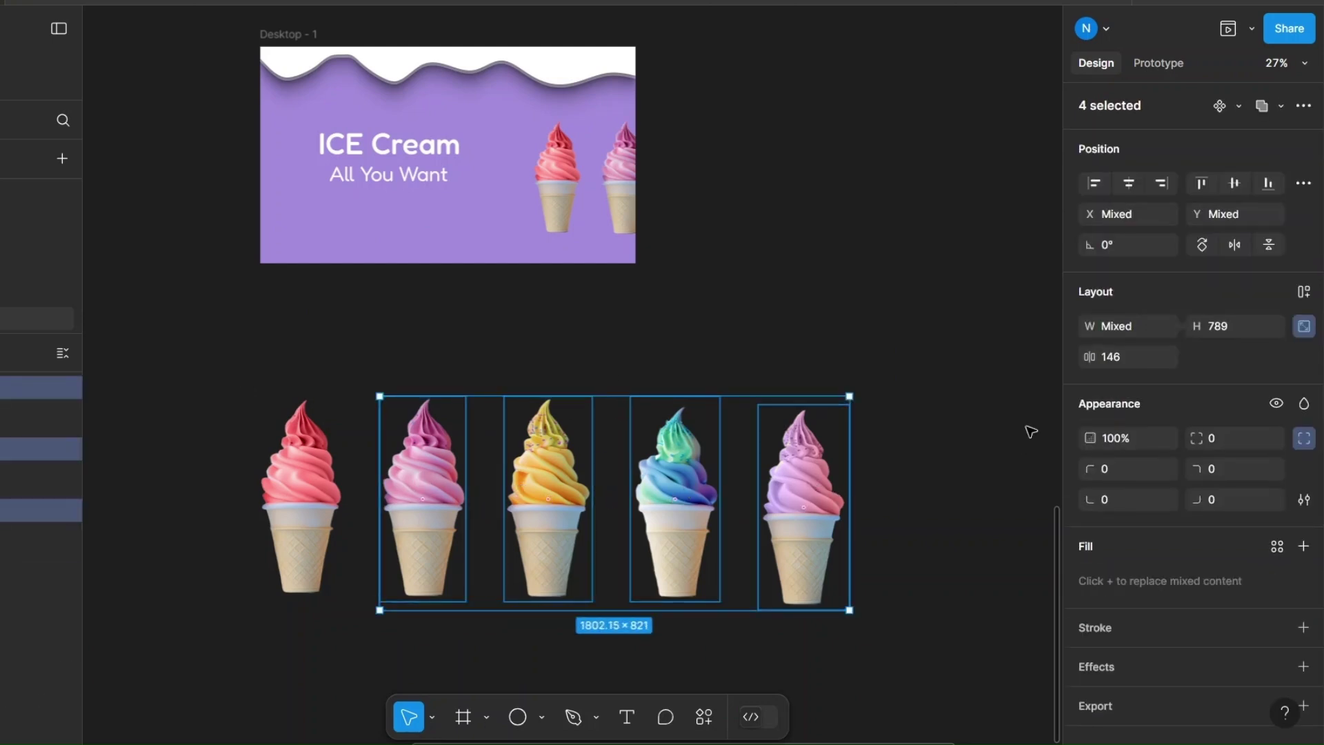
{"action": "left_click_drag", "start_coordinate": [1089, 356], "coordinate": [1020, 407]}
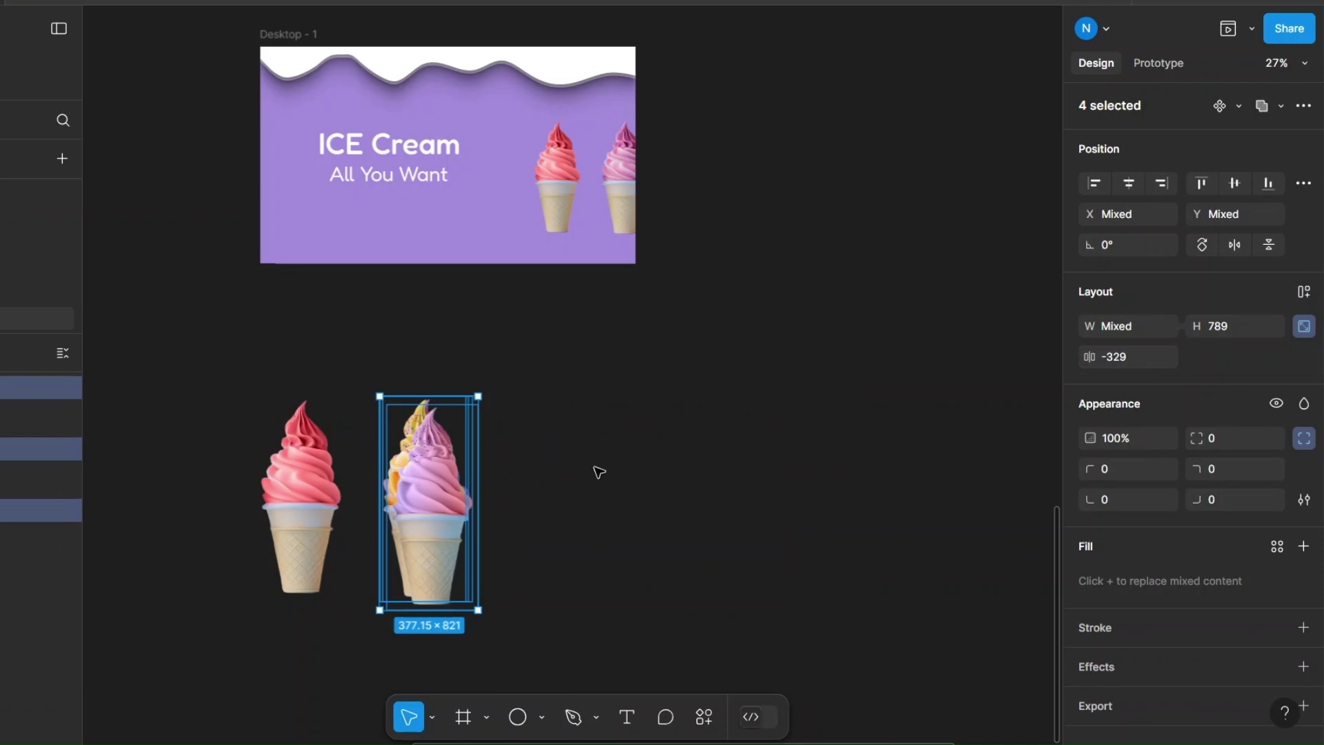
Wrap the five large cones in a frame narrowed to 313 wide around the red cone, with its content clipped
{"action": "left_click", "coordinate": [183, 414]}
{"action": "left_click_drag", "start_coordinate": [214, 368], "coordinate": [551, 579]}
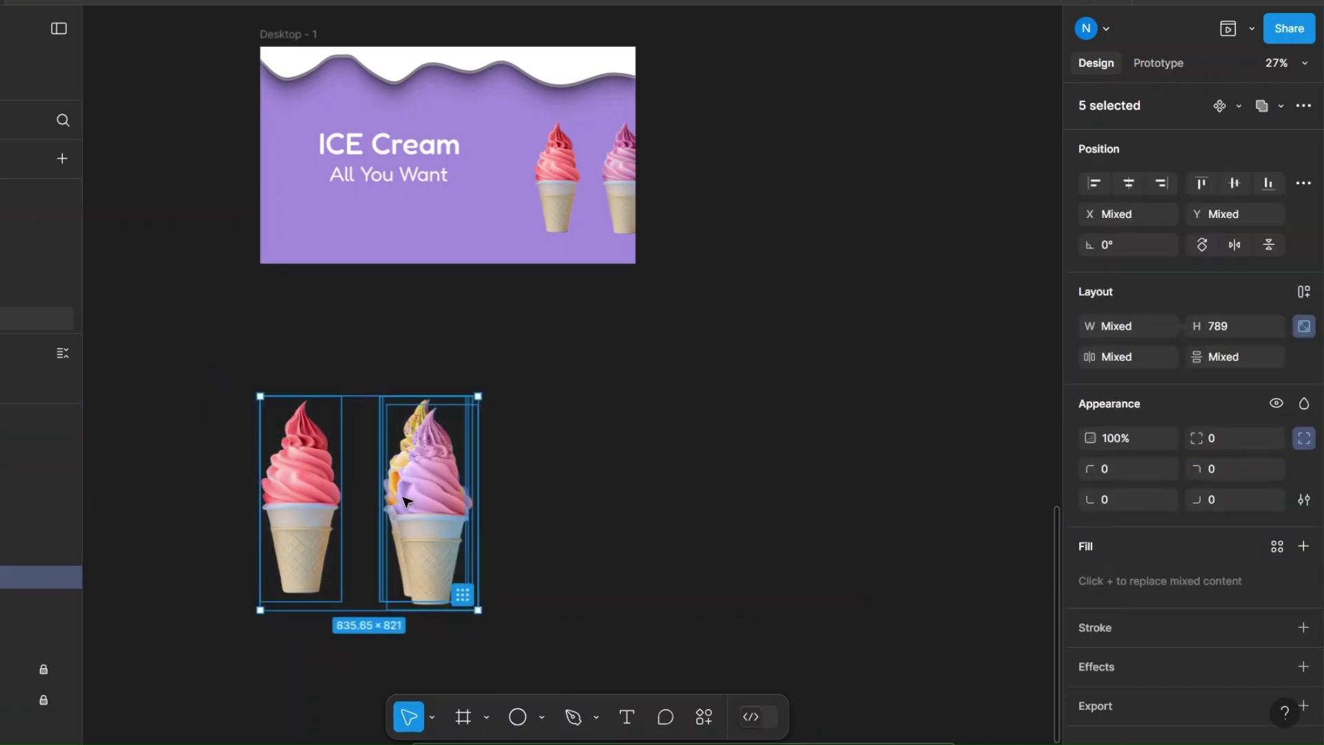
{"action": "right_click", "coordinate": [407, 442]}
{"action": "left_click", "coordinate": [445, 330]}
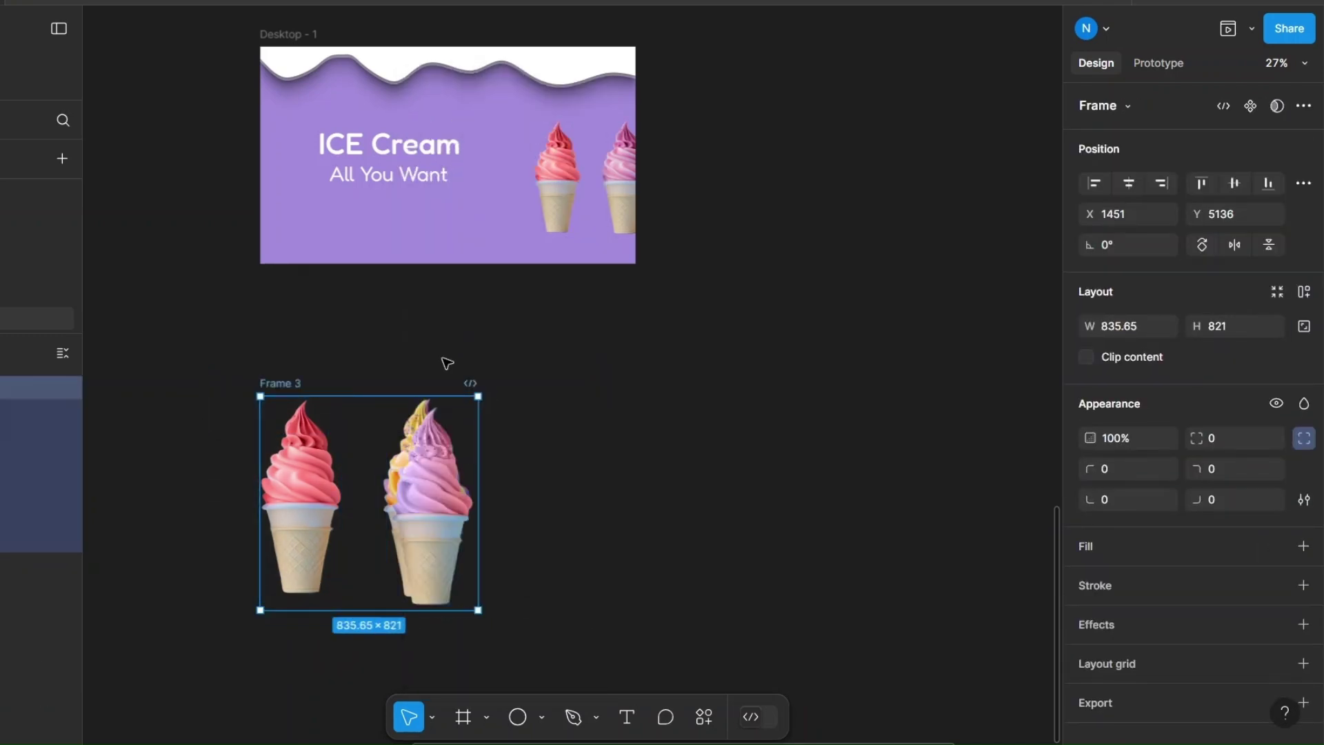
{"action": "left_click_drag", "start_coordinate": [476, 444], "coordinate": [343, 443]}
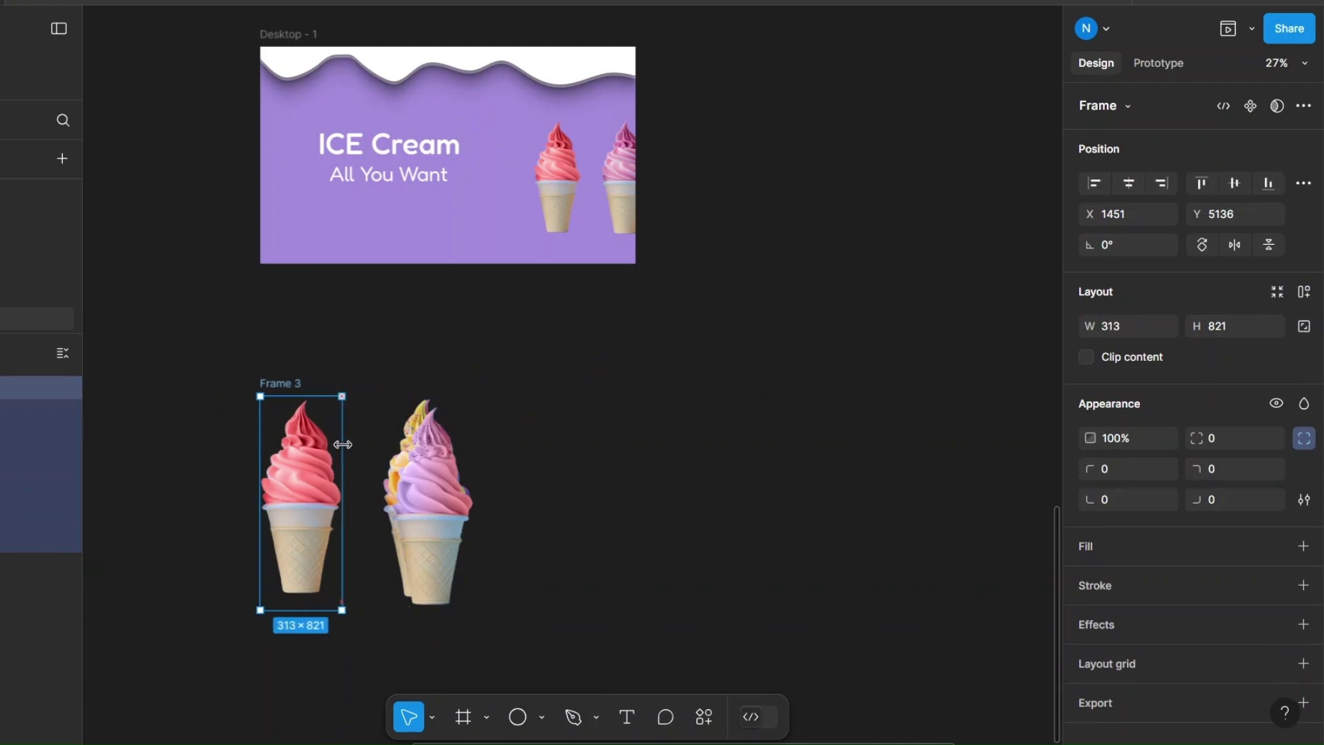
{"action": "left_click", "coordinate": [1086, 358]}
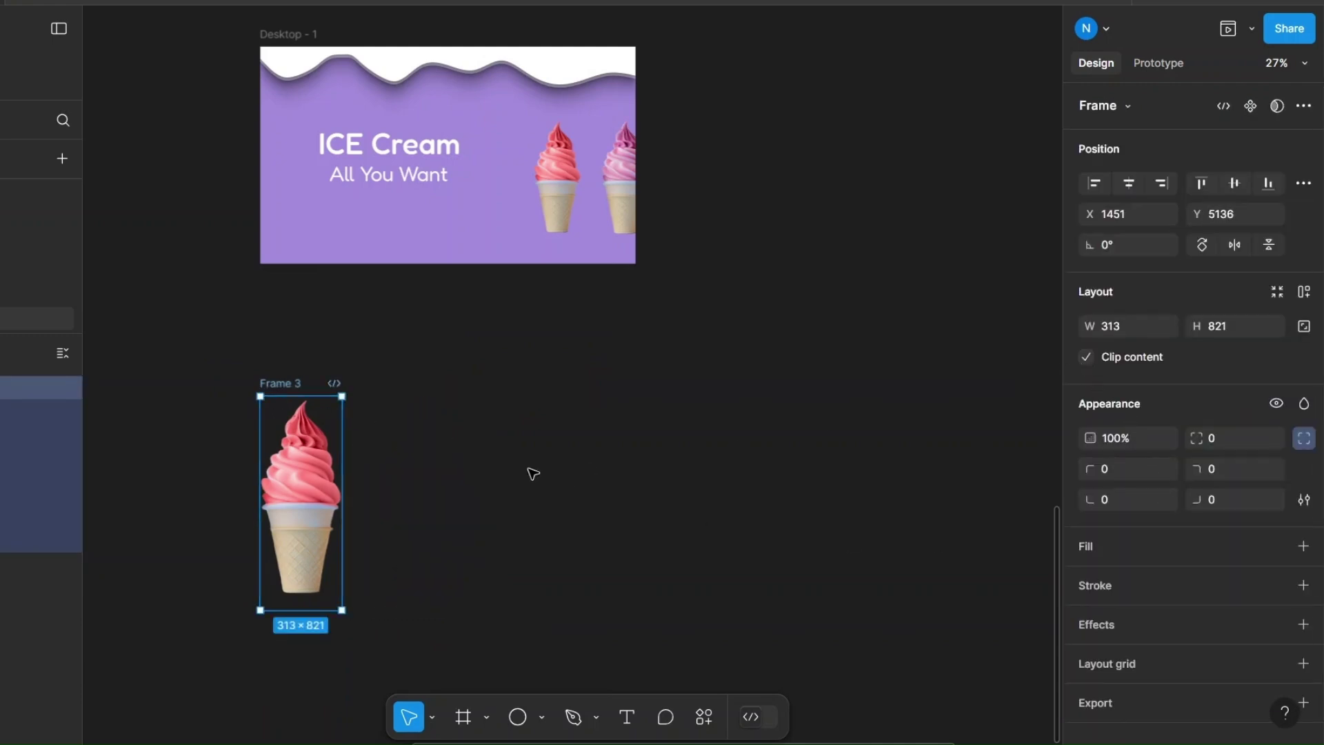
Move the clipped cone frame into Desktop - 1, centred over the ICE Cream title
{"action": "left_click", "coordinate": [381, 503]}
{"action": "left_click", "coordinate": [279, 394]}
{"action": "left_click_drag", "start_coordinate": [315, 513], "coordinate": [394, 233]}
{"action": "left_click", "coordinate": [573, 379]}
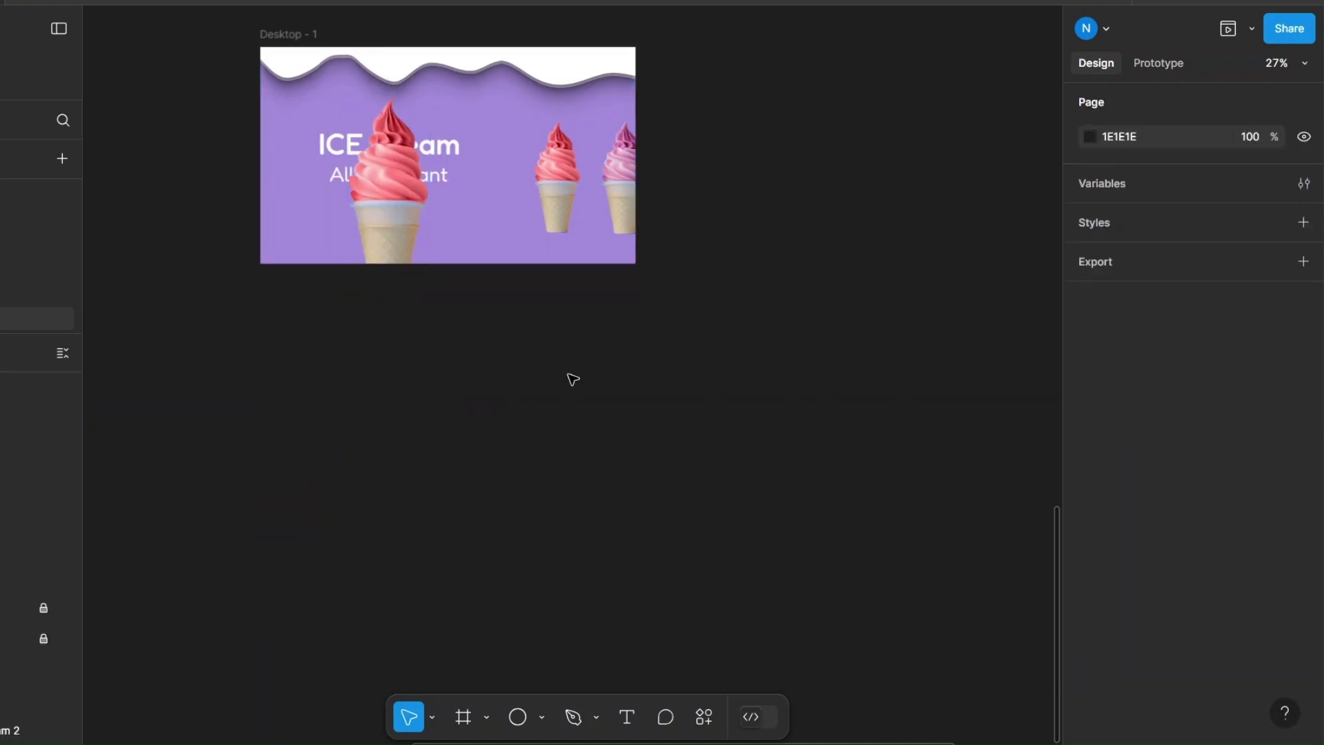
Scale the five fruit groups down together to about 441 wide and stack them on top of each other
{"action": "scroll", "coordinate": [130, 341], "scroll_direction": "up", "scroll_amount": 4}
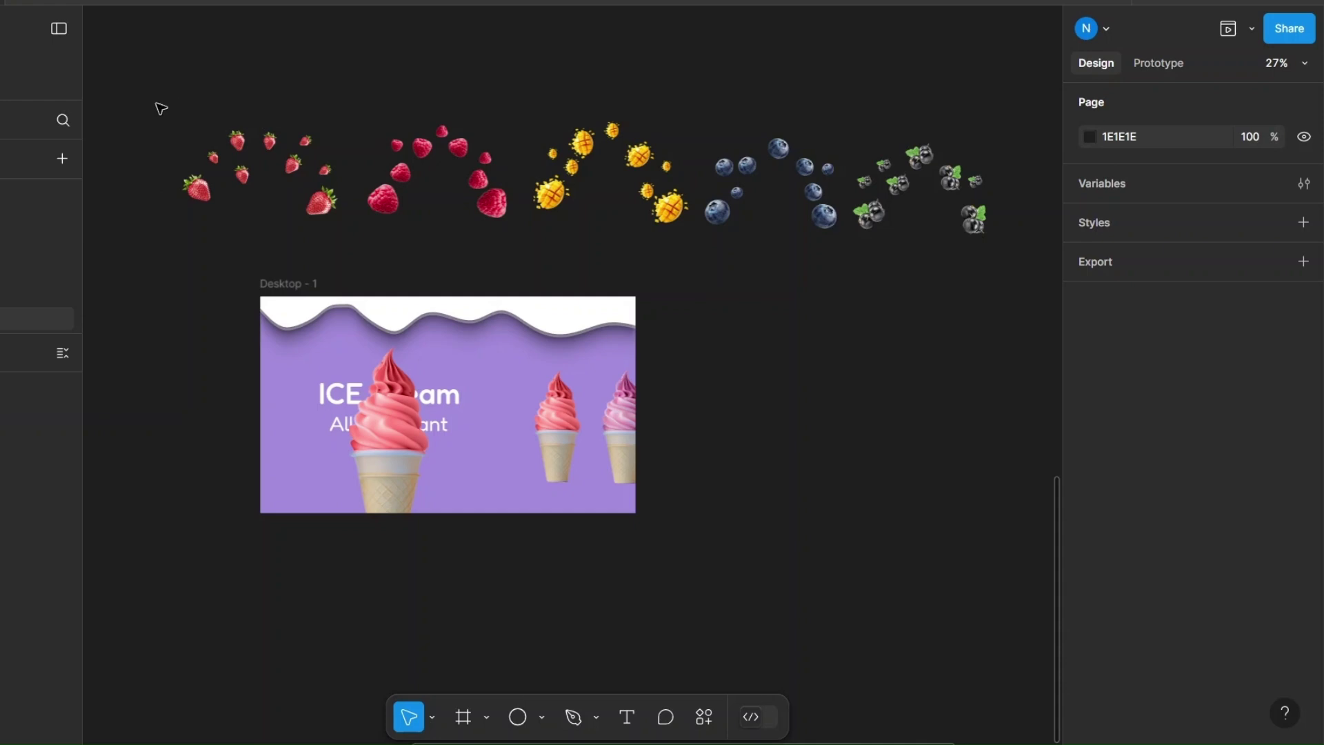
{"action": "left_click_drag", "start_coordinate": [142, 97], "coordinate": [997, 241]}
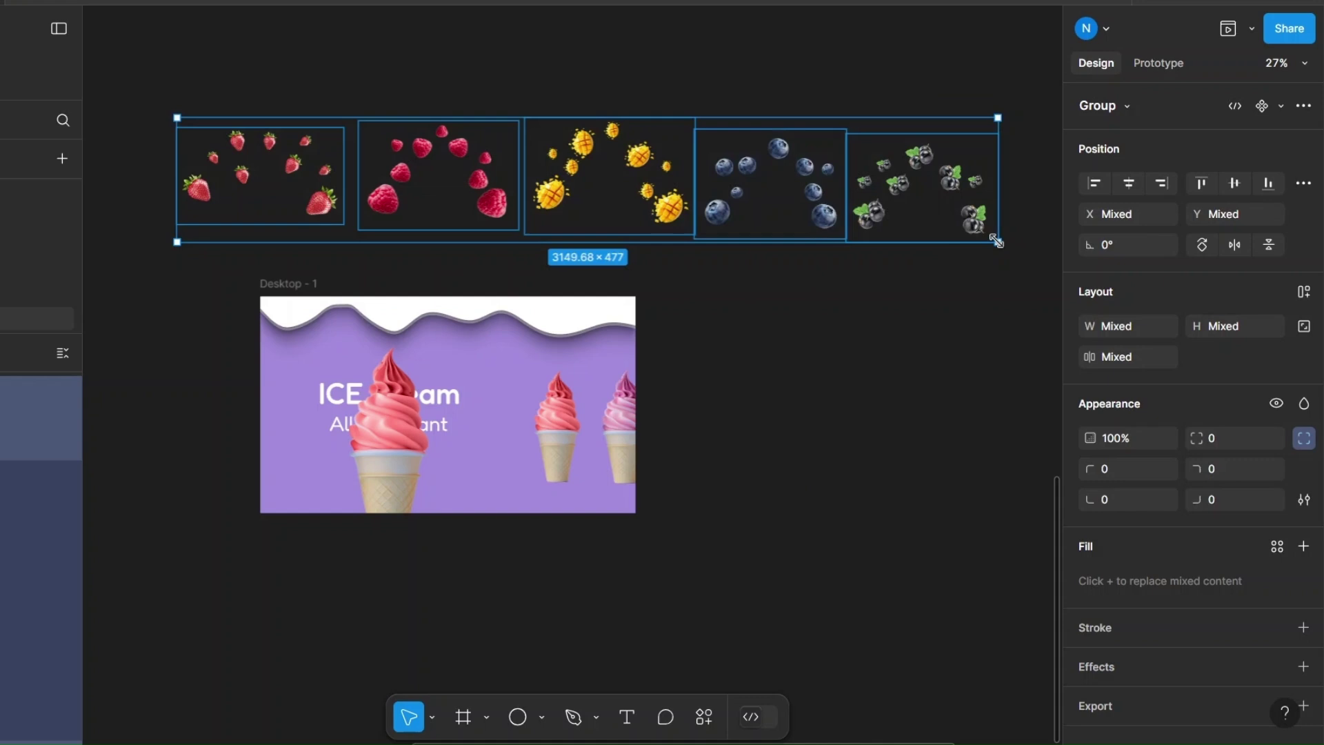
{"action": "key", "text": "k"}
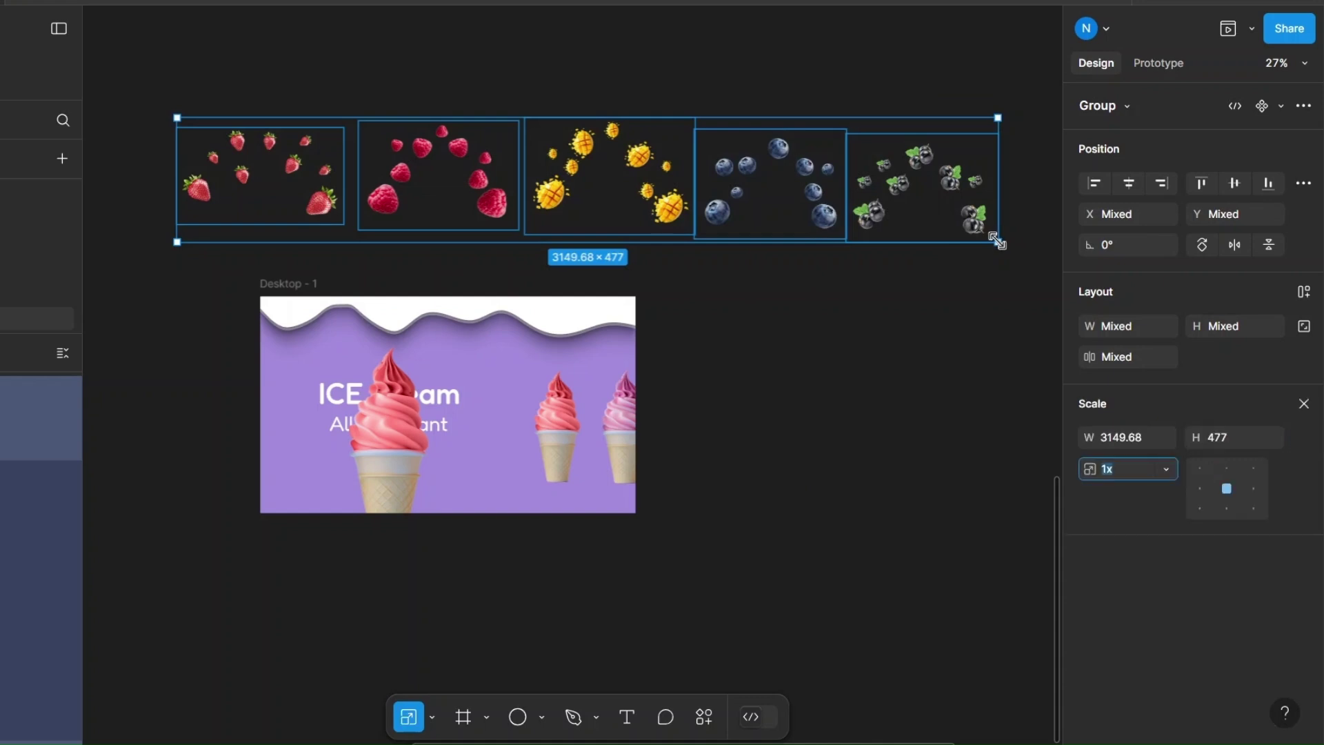
{"action": "left_click_drag", "start_coordinate": [998, 241], "coordinate": [431, 209]}
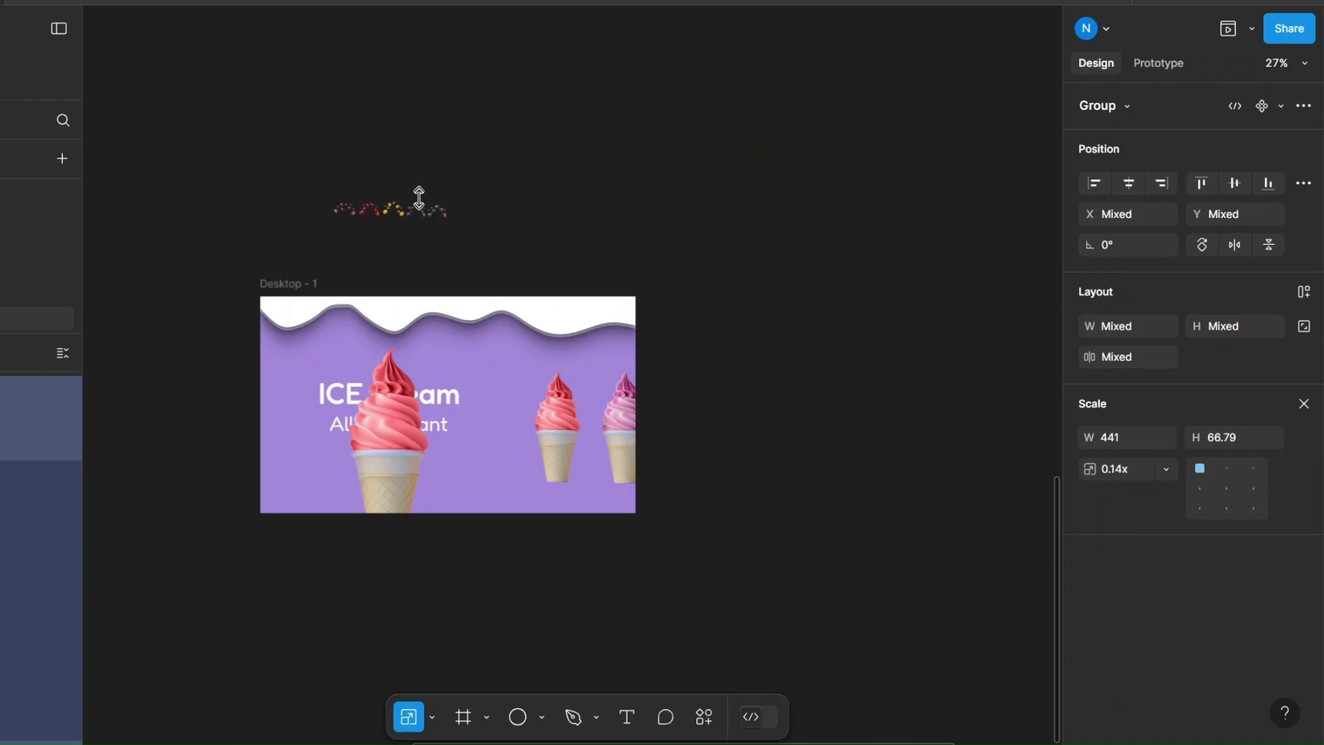
{"action": "left_click_drag", "start_coordinate": [1090, 356], "coordinate": [928, 339]}
Move the stacked fruit groups onto the large cone's upper part in Desktop - 1 and send them to the back
{"action": "key", "text": "v"}
{"action": "scroll", "coordinate": [384, 369], "scroll_direction": "up", "scroll_amount": 4}
{"action": "left_click_drag", "start_coordinate": [342, 207], "coordinate": [391, 422]}
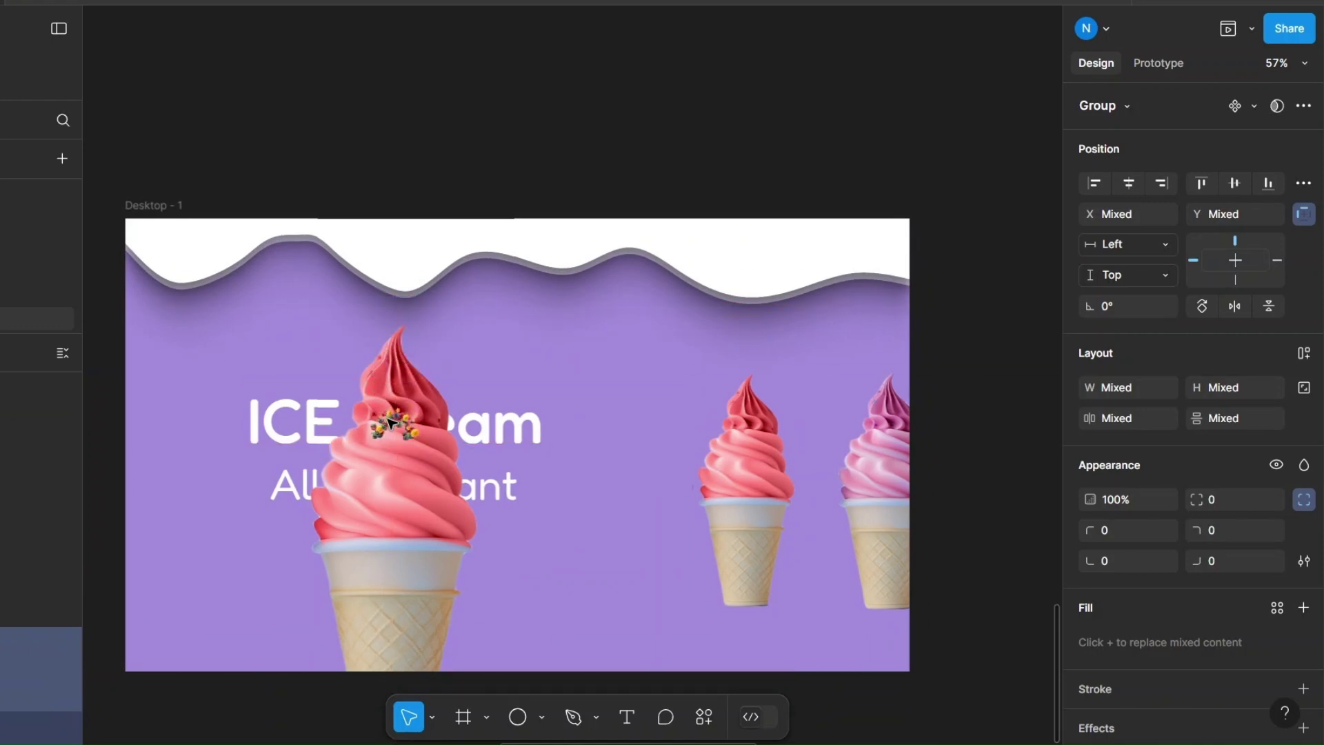
{"action": "right_click", "coordinate": [390, 422]}
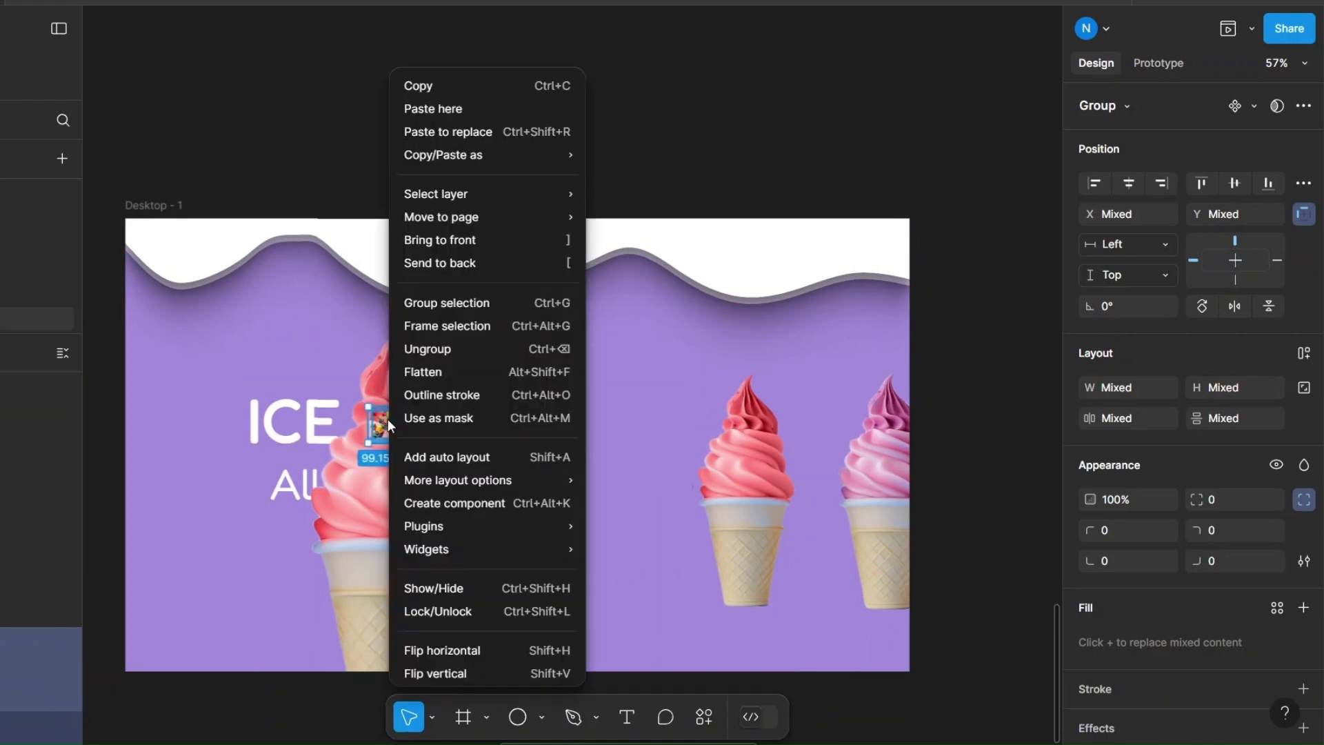
{"action": "left_click", "coordinate": [445, 262]}
Set the opacity of the stacked fruit groups to 0%
{"action": "left_click", "coordinate": [1122, 501]}
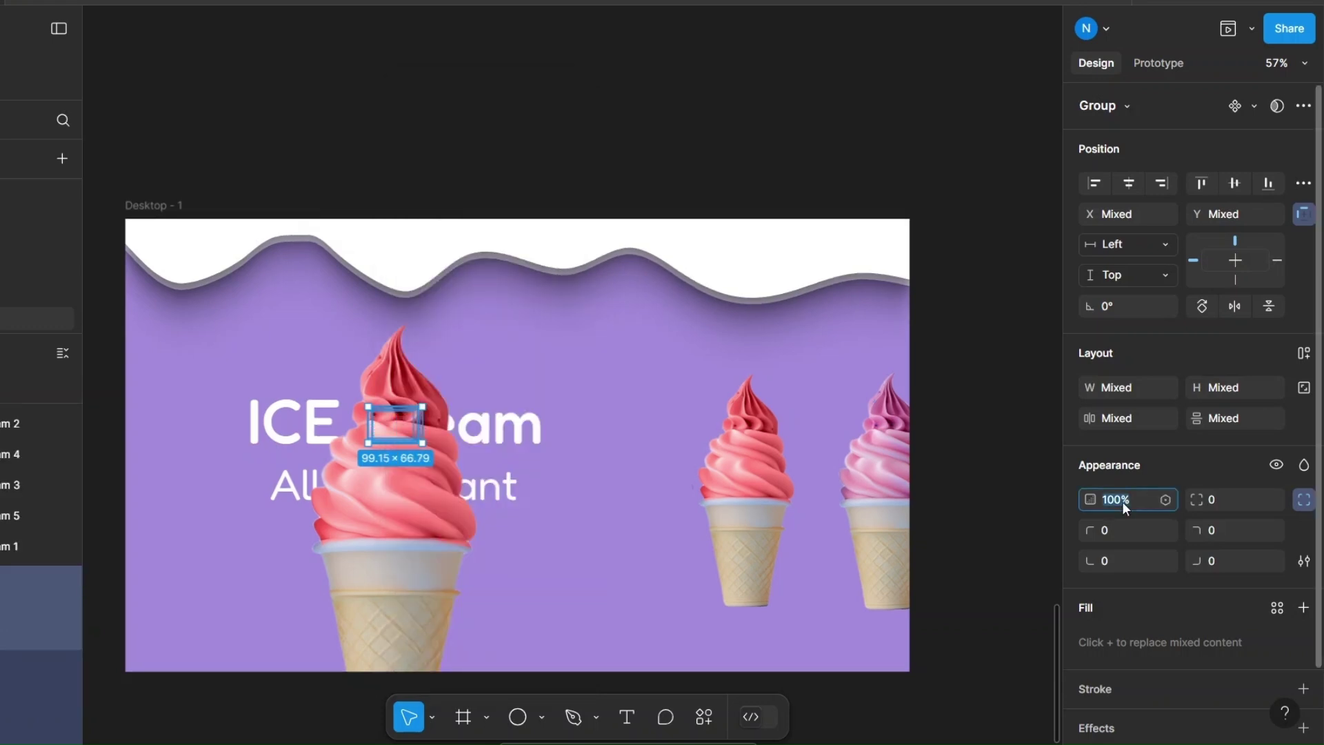
{"action": "type", "text": "0"}
{"action": "key", "text": "Return"}
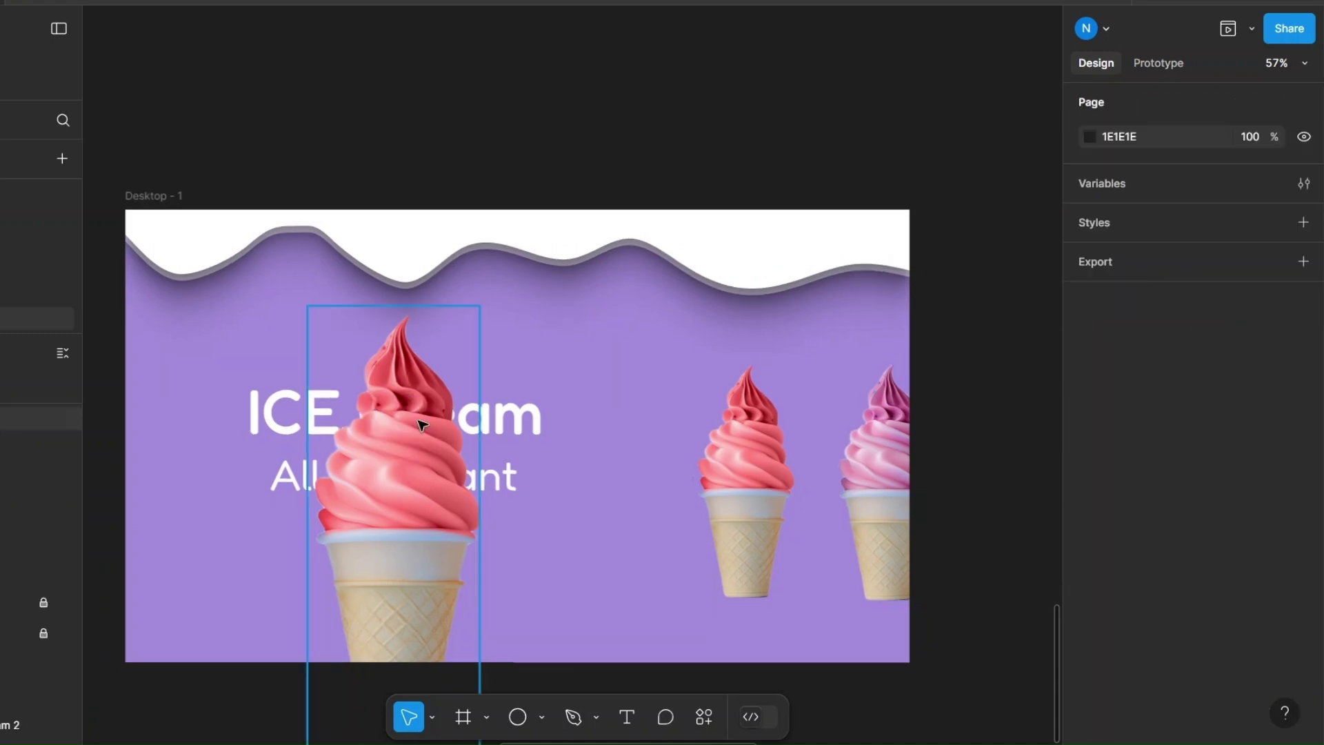
Widen the large cone's clipping frame to the right and shift the red cone image right until it lies outside the frame
{"action": "left_click", "coordinate": [422, 426]}
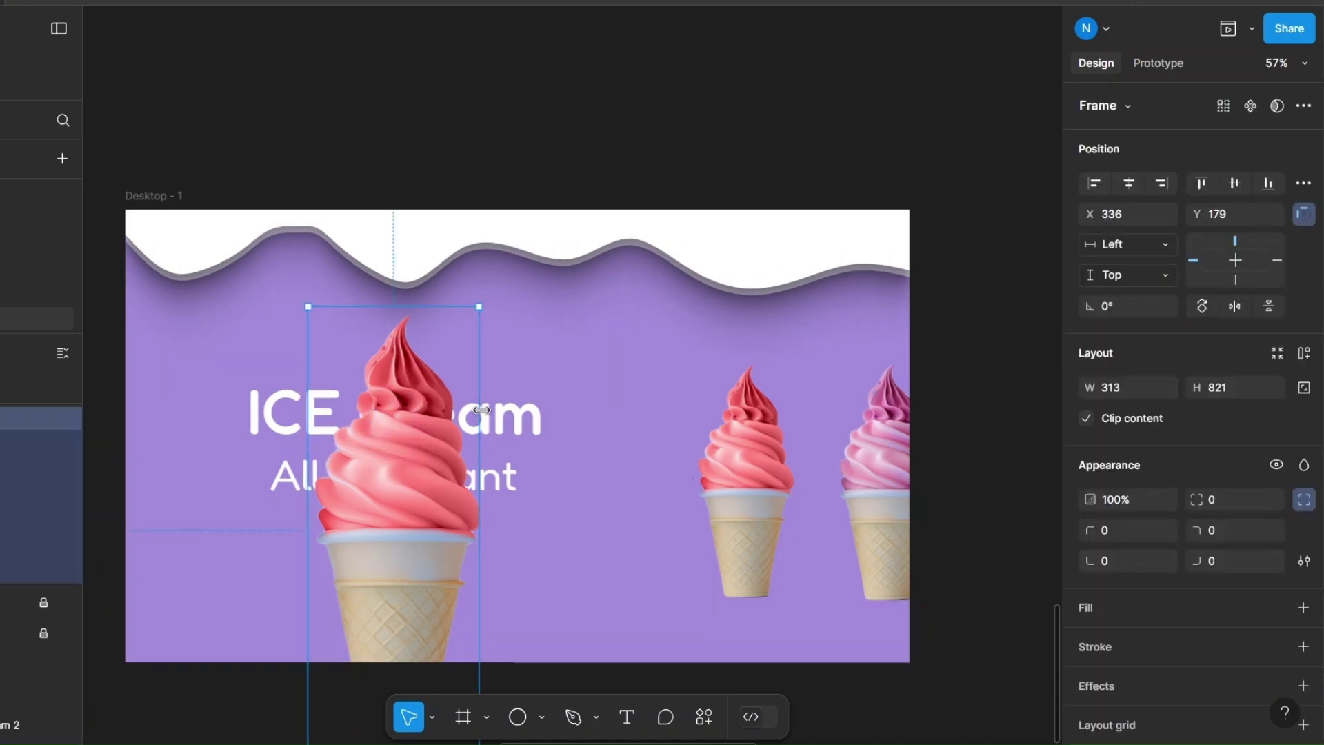
{"action": "left_click_drag", "start_coordinate": [480, 409], "coordinate": [564, 409]}
{"action": "double_click", "coordinate": [443, 521]}
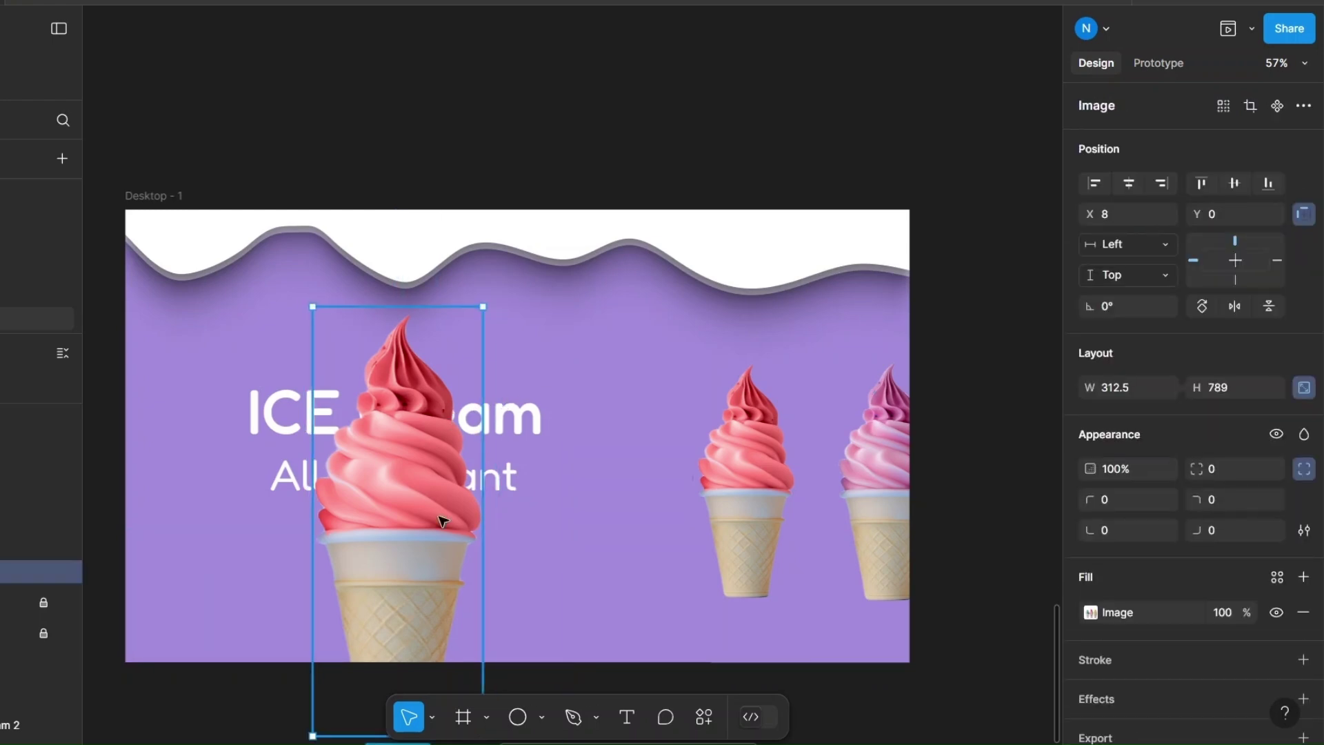
{"action": "key", "text": "shift+Right"}
{"action": "key", "text": "shift+Right"}
{"action": "key", "text": "shift+Right"}
{"action": "key", "text": "shift+Right"}
{"action": "key", "text": "shift+Right"}
{"action": "key", "text": "shift+Right"}
{"action": "key", "text": "shift+Right"}
{"action": "key", "text": "shift+Right"}
{"action": "key", "text": "shift+Right"}
{"action": "key", "text": "shift+Right"}
{"action": "key", "text": "shift+Right"}
{"action": "key", "text": "shift+Right"}
{"action": "key", "text": "shift+Right"}
{"action": "key", "text": "shift+Right"}
{"action": "key", "text": "shift+Right"}
{"action": "key", "text": "shift+Right"}
{"action": "key", "text": "shift+Right"}
{"action": "key", "text": "shift+Right"}
{"action": "key", "text": "shift+Right"}
{"action": "key", "text": "shift+Right"}
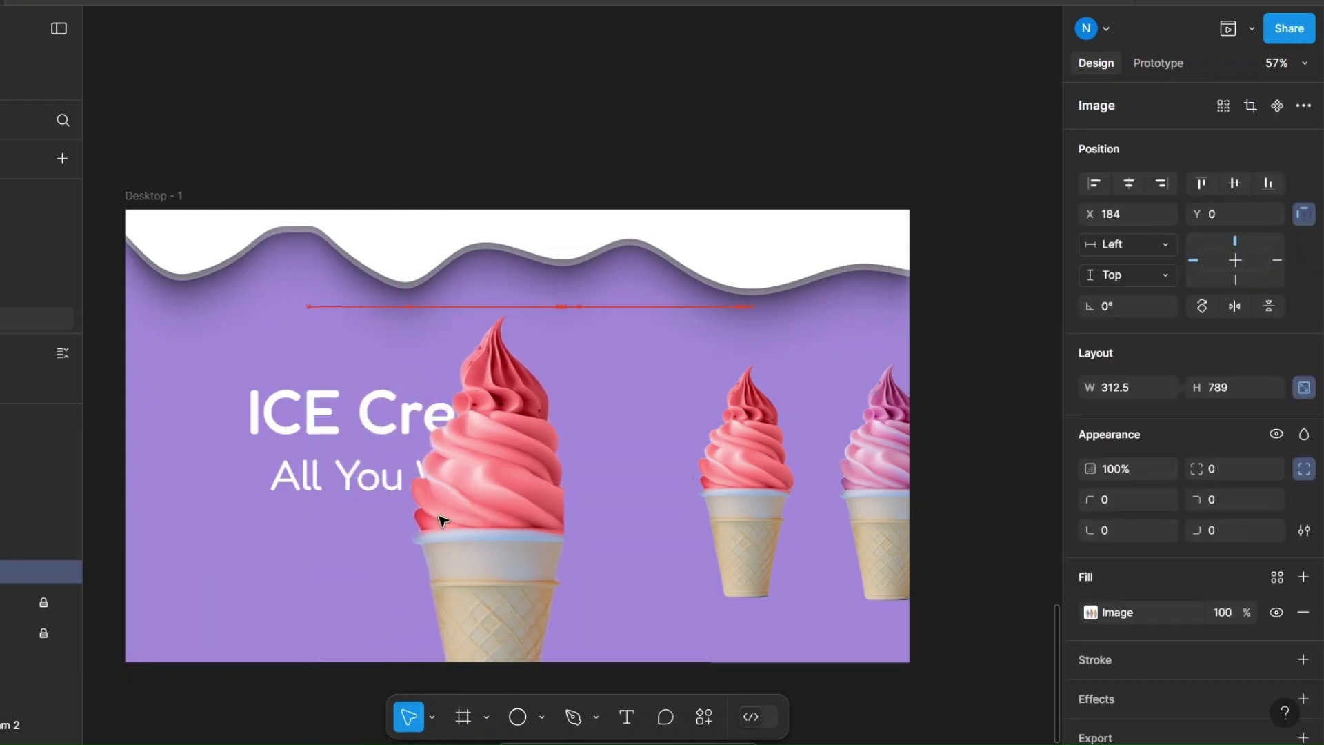
{"action": "left_click_drag", "start_coordinate": [613, 521], "coordinate": [642, 521]}
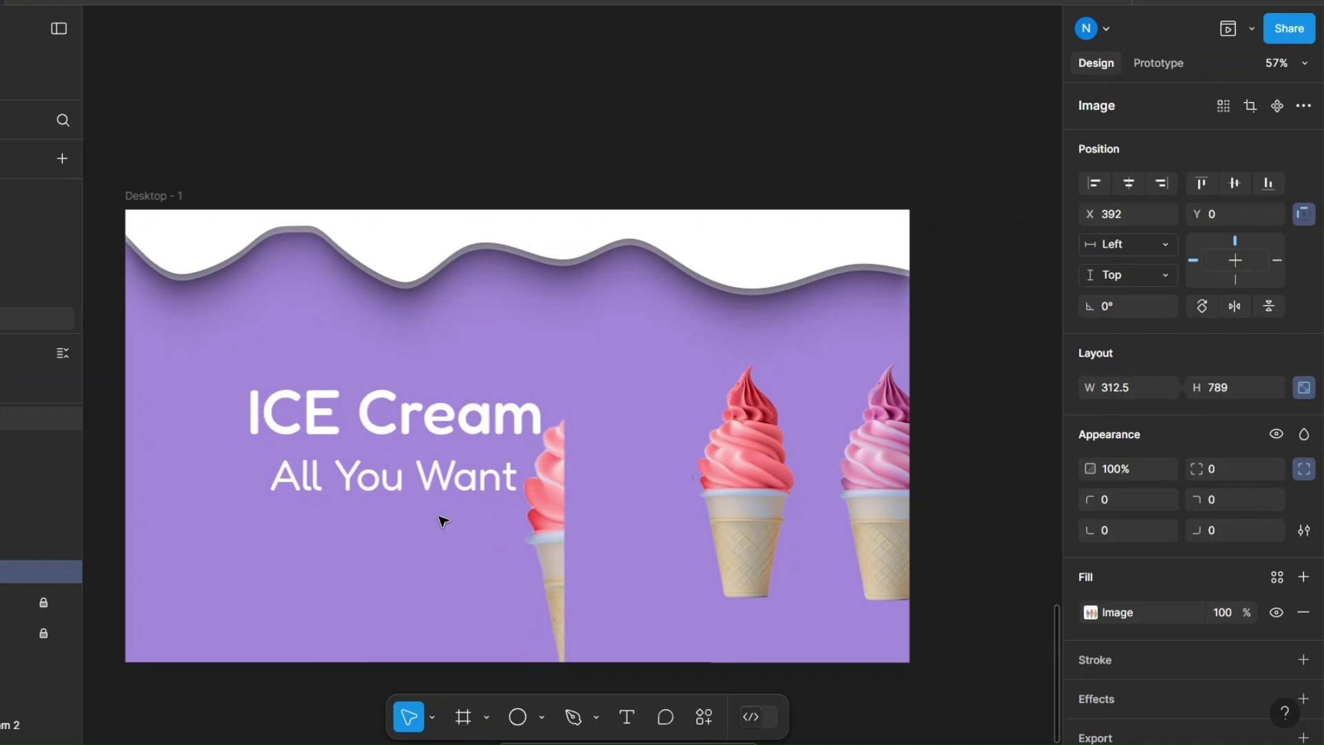
{"action": "key", "text": "shift+Right"}
{"action": "key", "text": "shift+Right"}
{"action": "key", "text": "shift+Right"}
{"action": "key", "text": "shift+Right"}
{"action": "key", "text": "shift+Right"}
{"action": "key", "text": "shift+Right"}
{"action": "key", "text": "shift+Right"}
{"action": "key", "text": "shift+Right"}
{"action": "key", "text": "shift+Right"}
{"action": "left_click", "coordinate": [442, 521]}
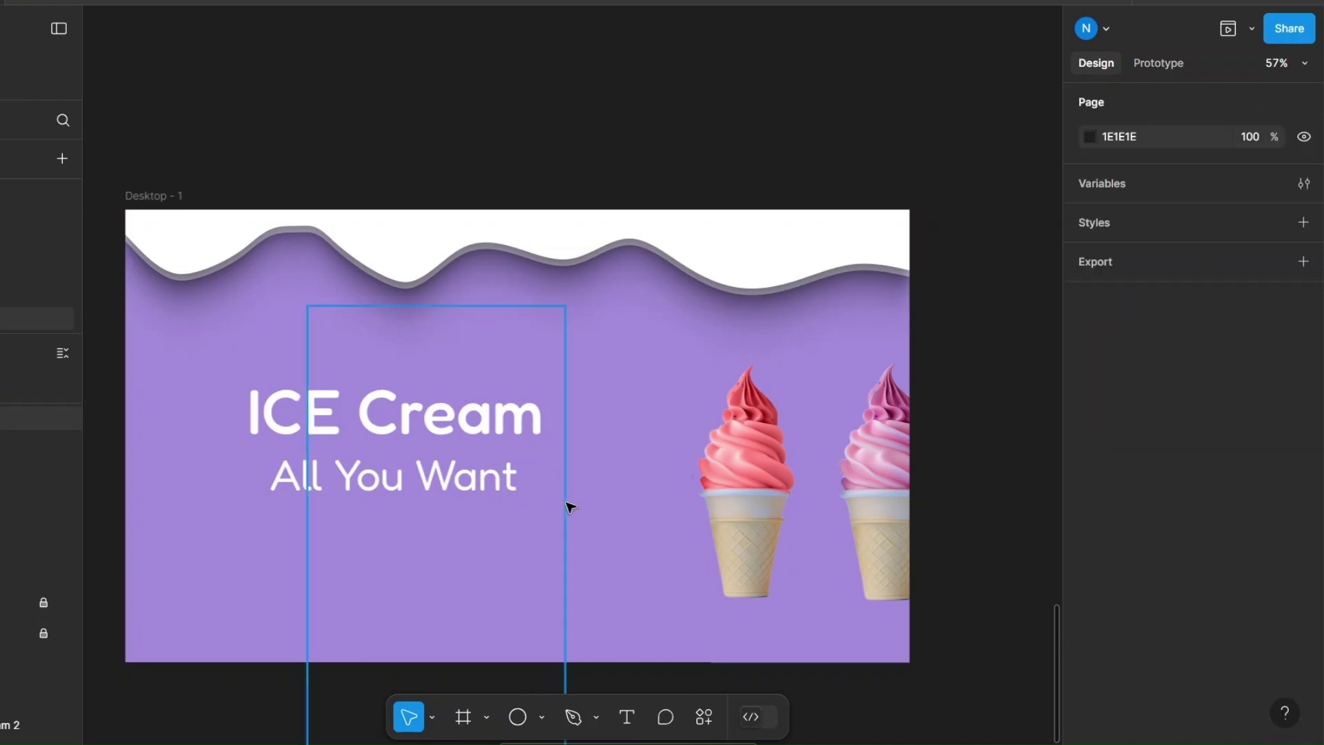
Import the solid circled up-arrow icon (icon-park-solid:up-c) from Iconify into the white area at Desktop - 1's upper right
{"action": "left_click", "coordinate": [702, 714]}
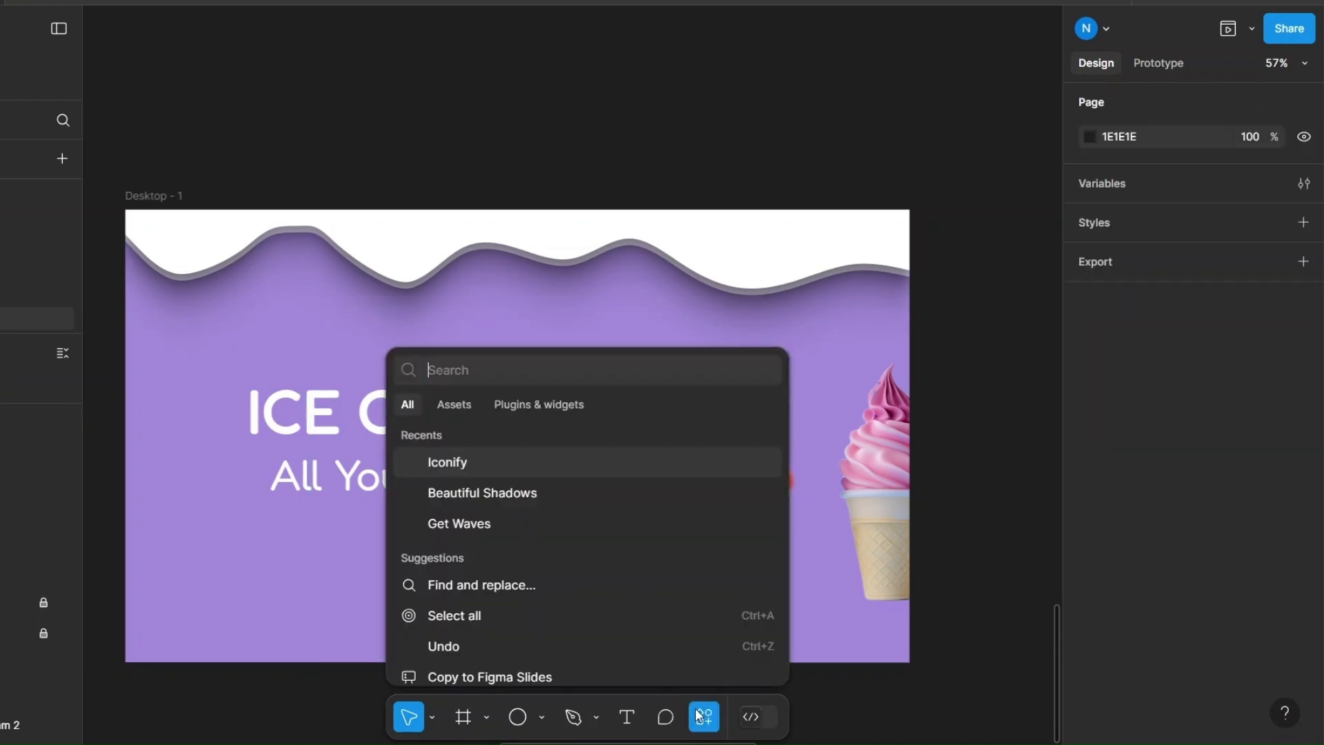
{"action": "left_click", "coordinate": [425, 469]}
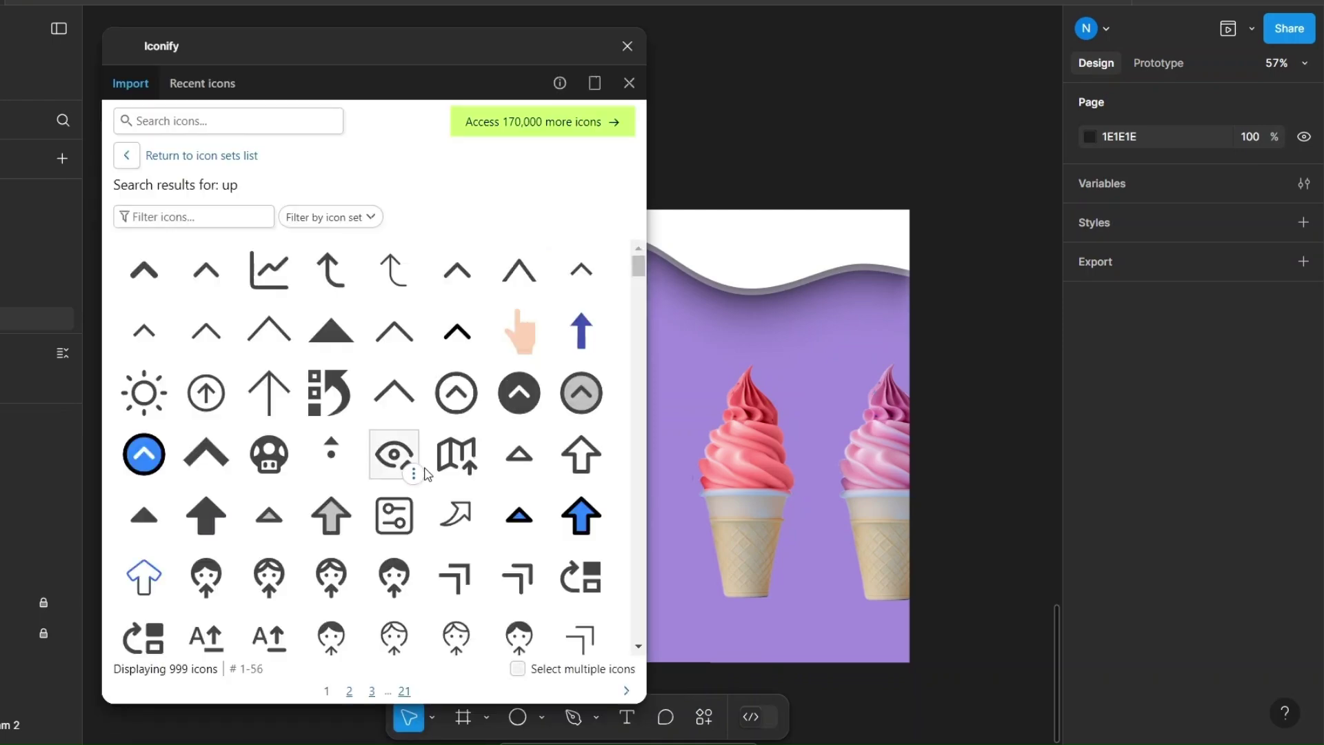
{"action": "left_click_drag", "start_coordinate": [520, 392], "coordinate": [842, 248]}
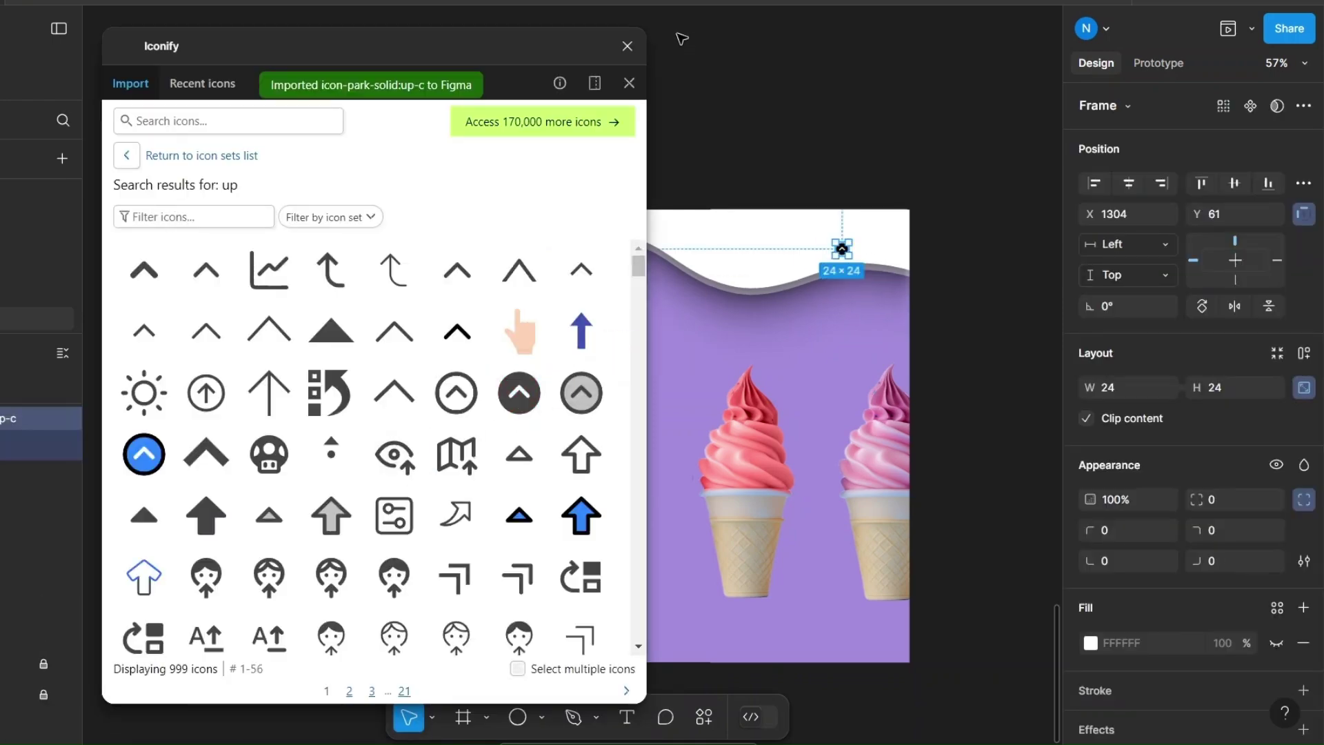
{"action": "left_click", "coordinate": [627, 46]}
Enlarge the arrow icon and turn it into a side-by-side pair of arrows pointing left and right
{"action": "key", "text": "k"}
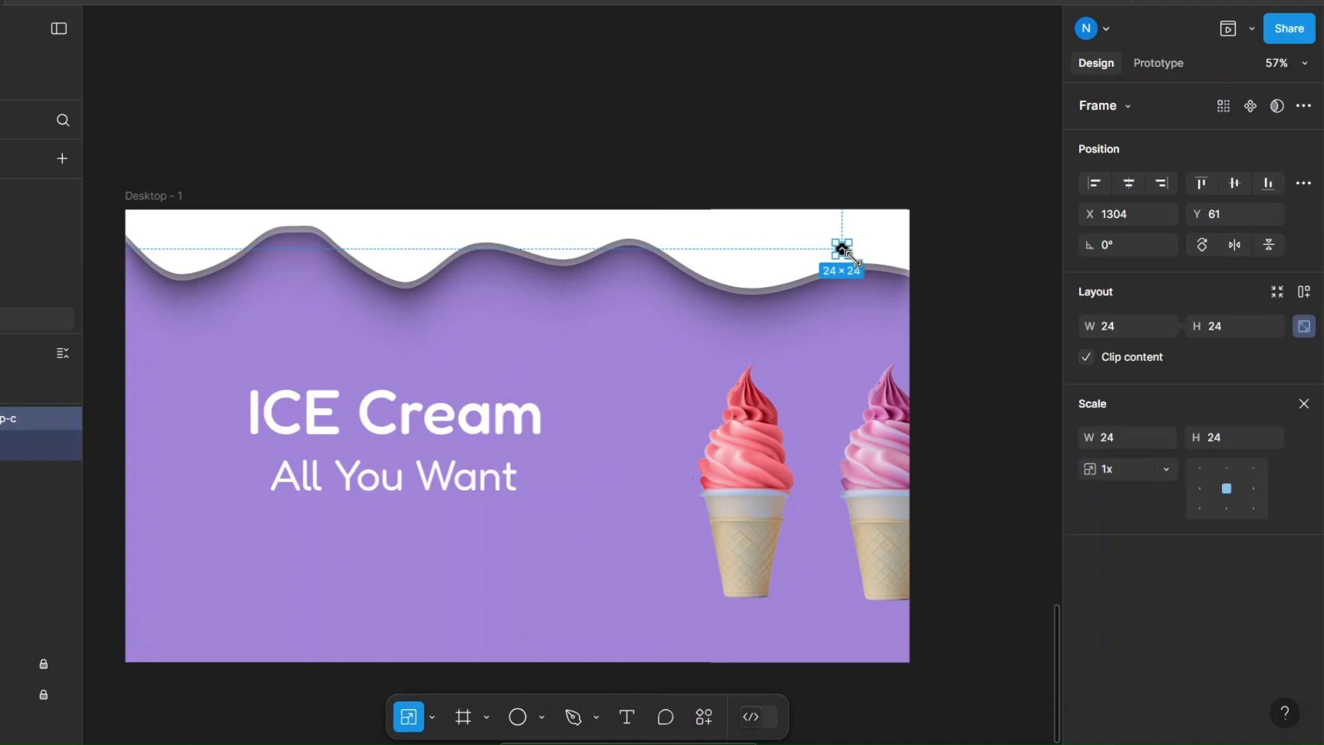
{"action": "left_click_drag", "start_coordinate": [851, 256], "coordinate": [822, 246]}
{"action": "left_click", "coordinate": [1208, 247]}
{"action": "left_click", "coordinate": [1255, 246]}
{"action": "key", "text": "Escape"}
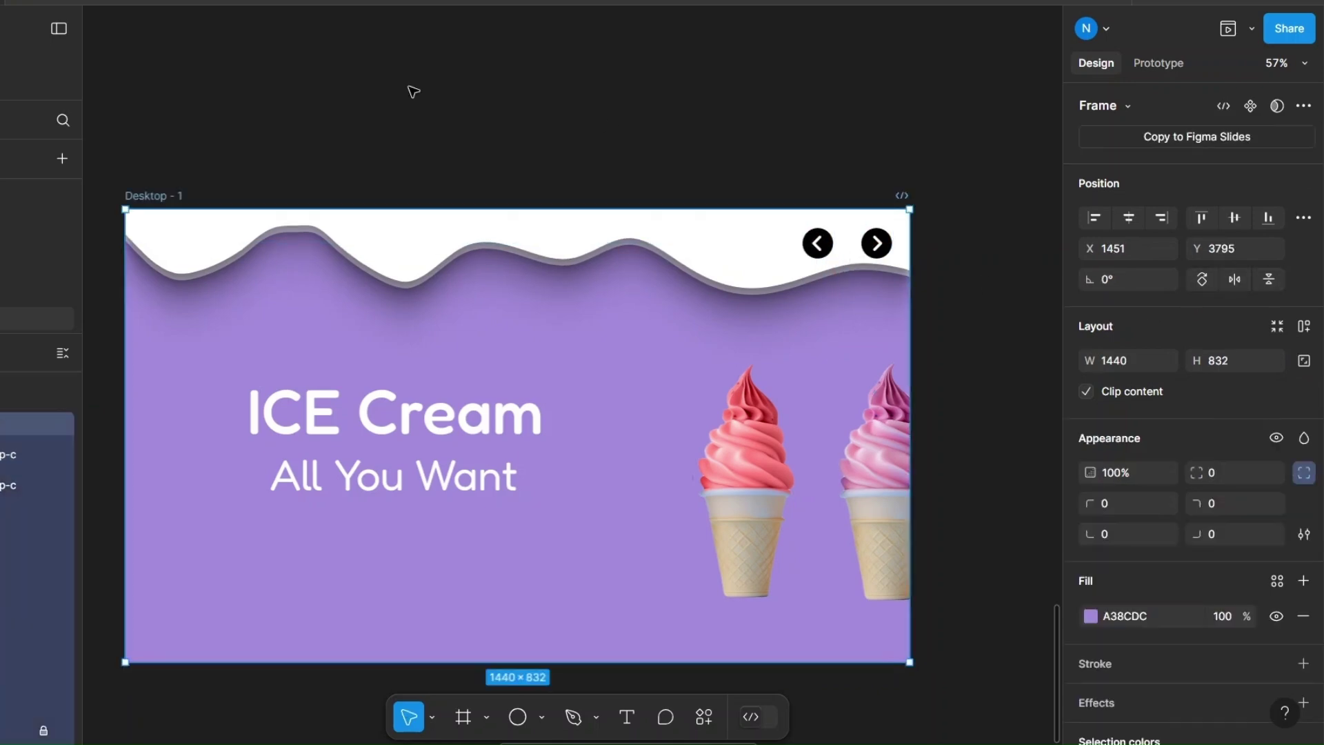
Paste the five coloured circles, scale them to about 65 px and stack them below the right arrow in Desktop - 1
{"action": "key", "text": "ctrl+v"}
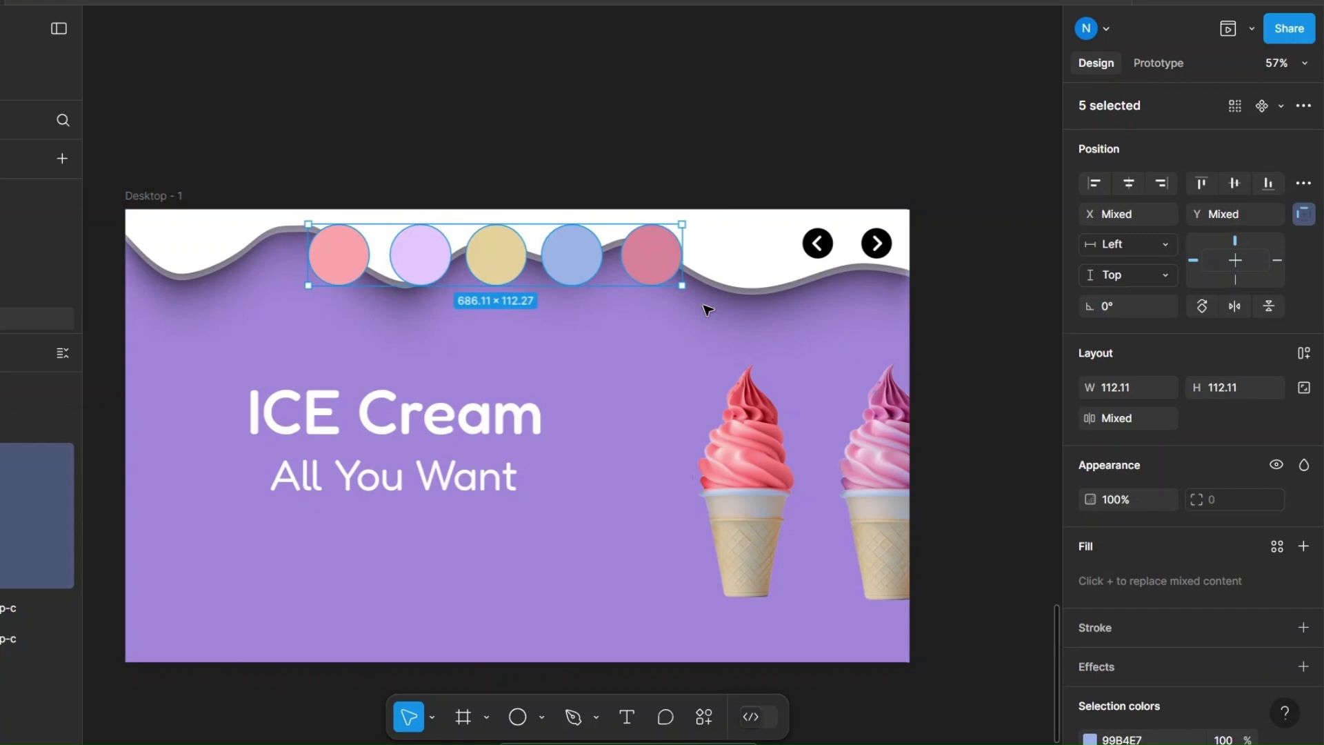
{"action": "key", "text": "k"}
{"action": "left_click_drag", "start_coordinate": [678, 284], "coordinate": [525, 260]}
{"action": "left_click_drag", "start_coordinate": [1088, 359], "coordinate": [933, 354]}
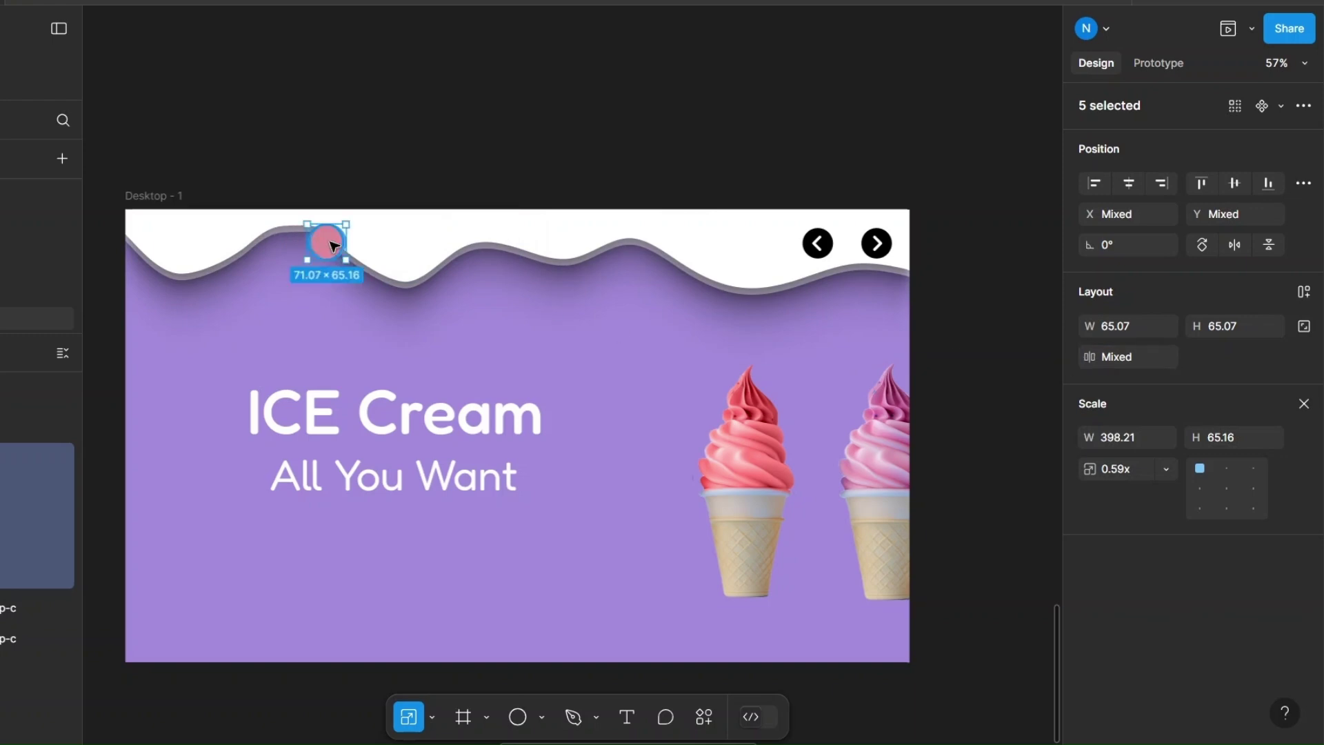
{"action": "left_click_drag", "start_coordinate": [332, 245], "coordinate": [886, 303]}
{"action": "key", "text": "v"}
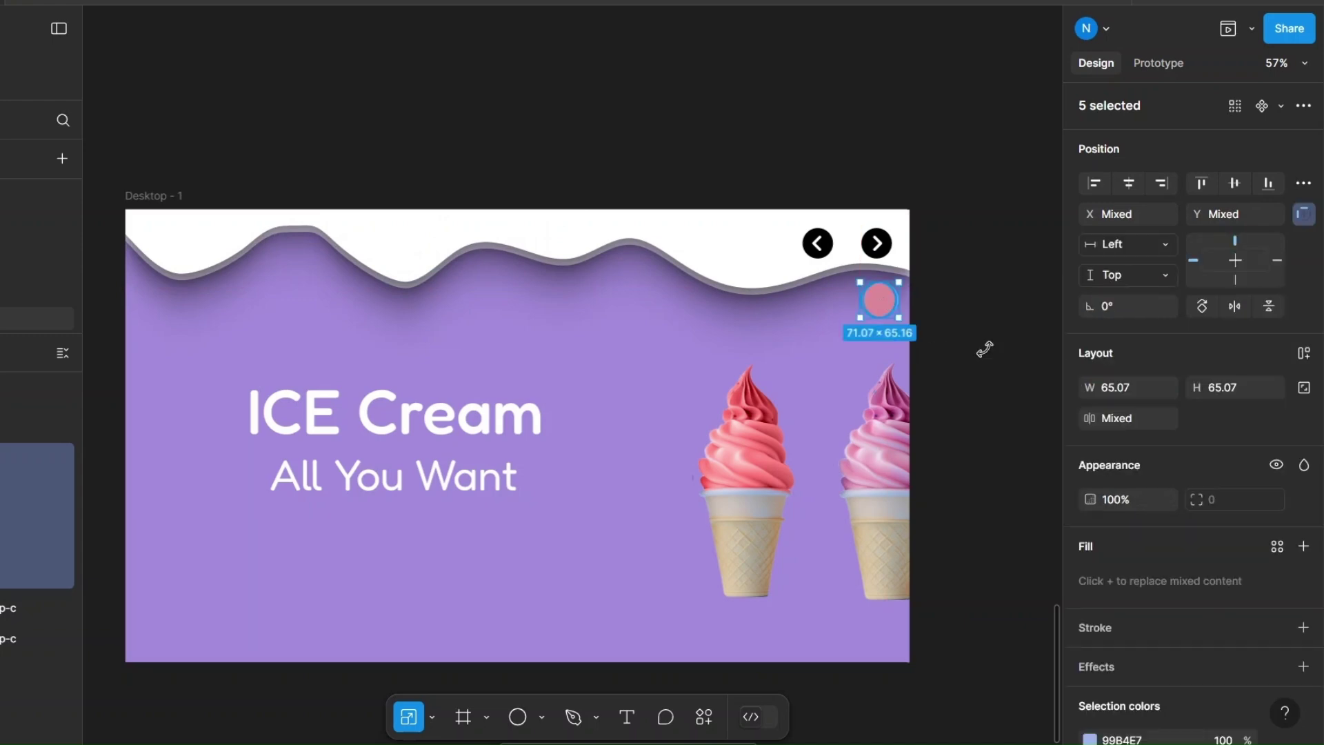
Make the stacked circles fully transparent and duplicate Desktop - 1 to its right
{"action": "left_click", "coordinate": [1132, 509]}
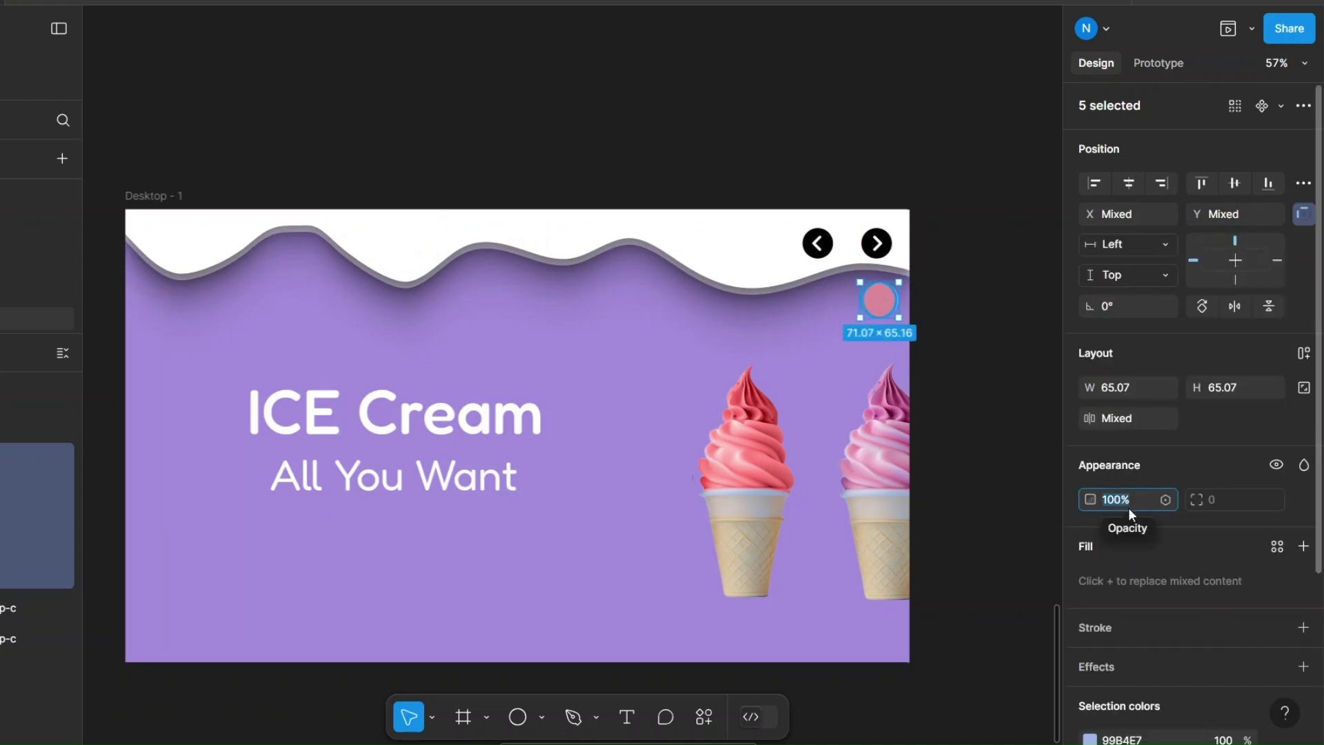
{"action": "key", "text": "Return"}
{"action": "left_click", "coordinate": [153, 197]}
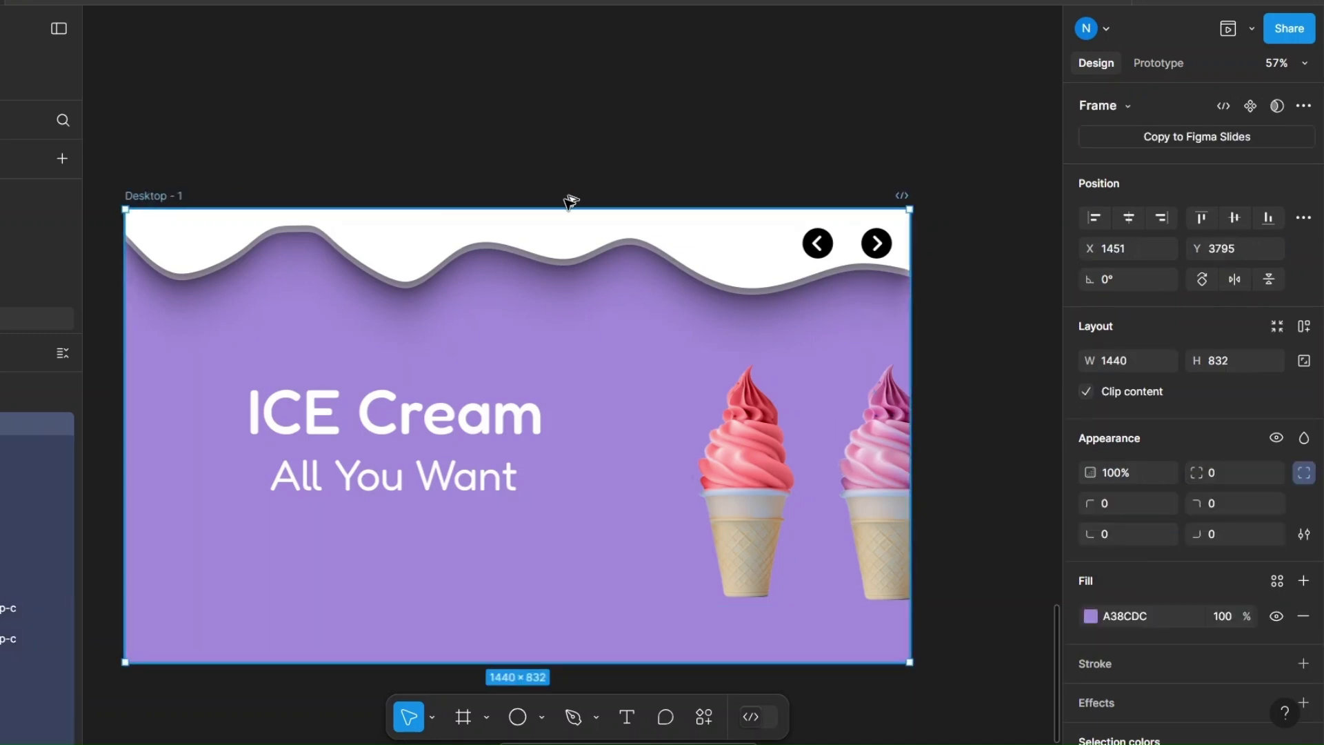
{"action": "key", "text": "ctrl+d"}
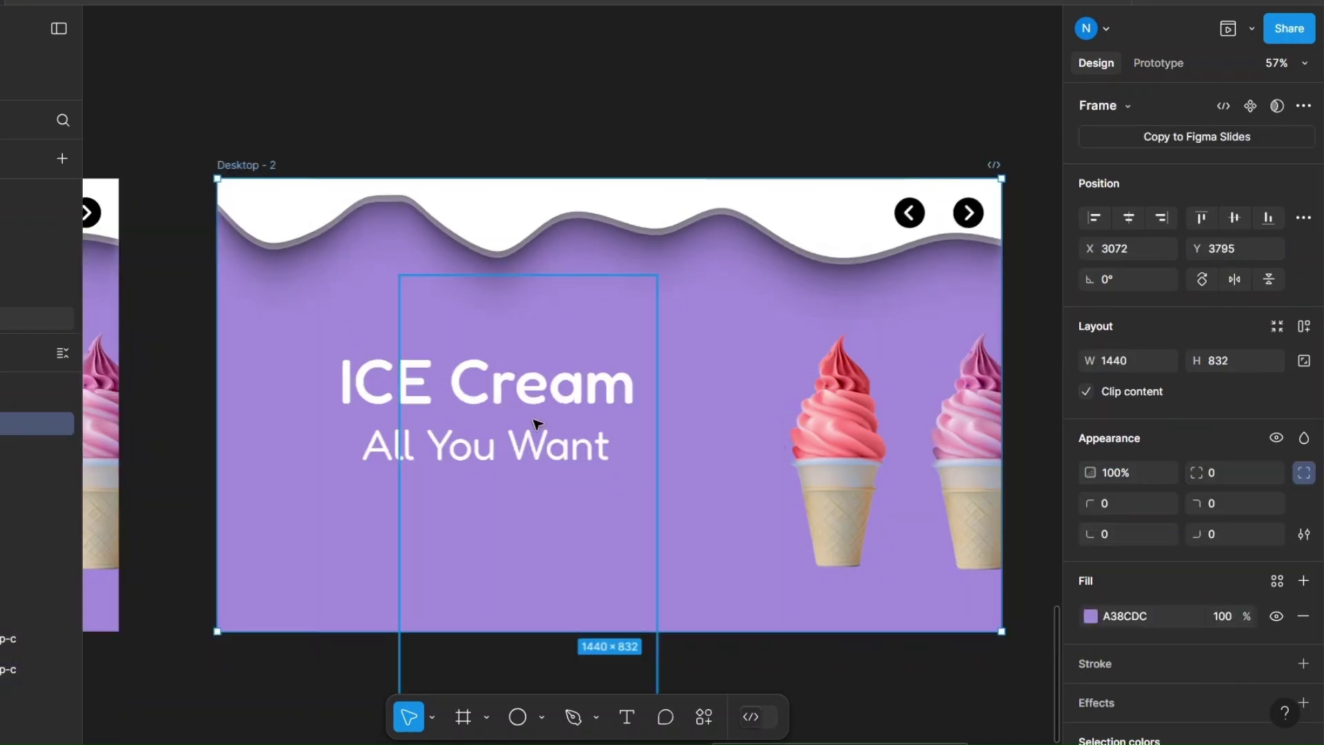
Shift the inner row of small cones in Desktop - 2 left by one cone so the purple cone takes the first place
{"action": "left_click", "coordinate": [828, 429]}
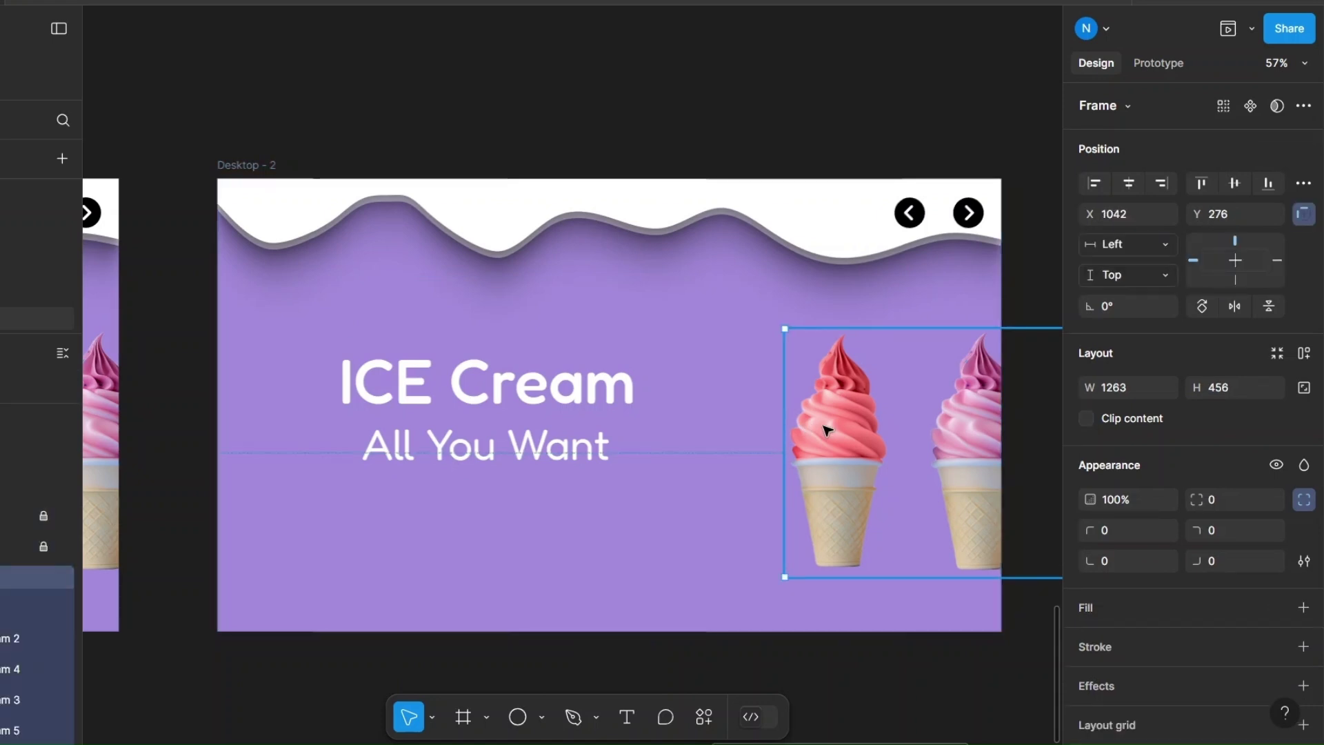
{"action": "key", "text": "shift+a"}
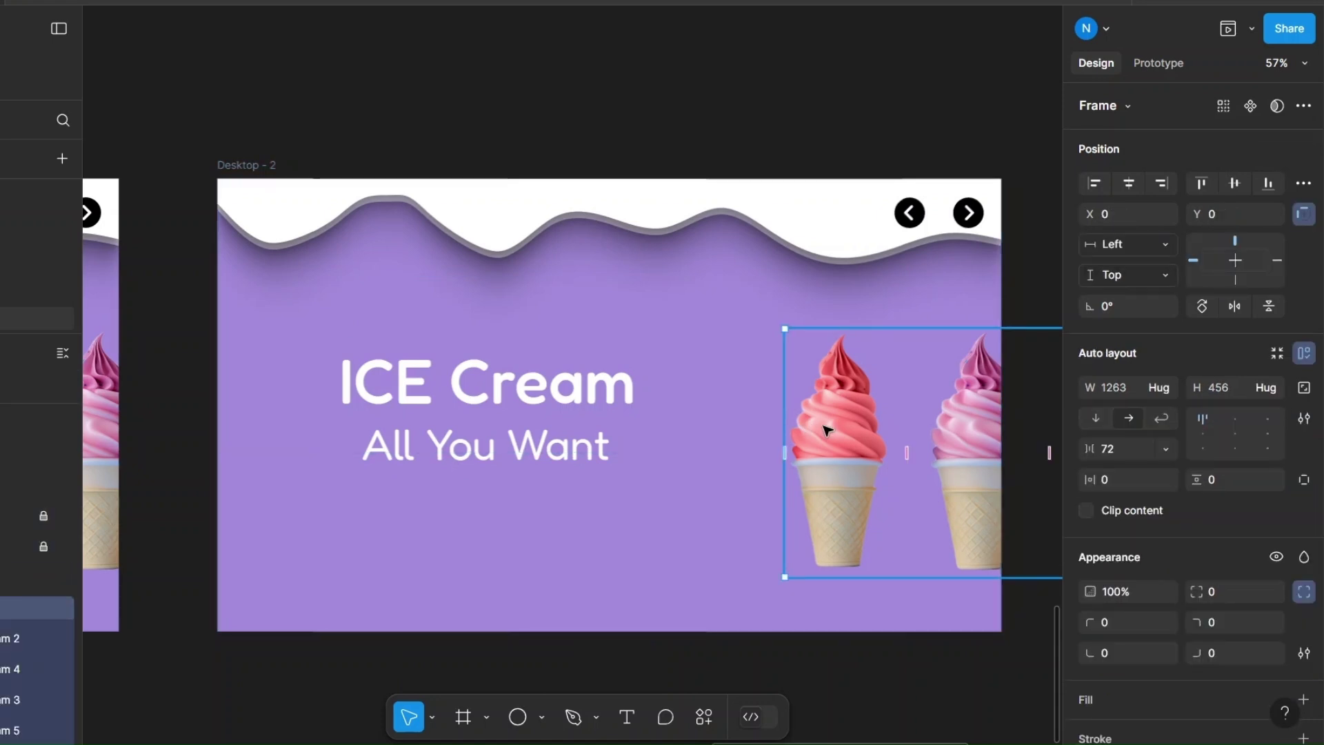
{"action": "key", "text": "shift+Left"}
{"action": "key", "text": "shift+Left"}
{"action": "key", "text": "shift+Left"}
{"action": "key", "text": "shift+Left"}
{"action": "key", "text": "shift+Left"}
{"action": "key", "text": "shift+Left"}
{"action": "key", "text": "shift+Left"}
{"action": "key", "text": "shift+Left"}
{"action": "key", "text": "shift+Left"}
{"action": "key", "text": "shift+Left"}
{"action": "key", "text": "shift+Left"}
{"action": "key", "text": "shift+Left"}
{"action": "key", "text": "shift+Left"}
{"action": "key", "text": "shift+Left"}
{"action": "key", "text": "shift+Left"}
{"action": "key", "text": "shift+Left"}
{"action": "key", "text": "shift+Left"}
{"action": "key", "text": "shift+Left"}
{"action": "key", "text": "shift+Left"}
{"action": "key", "text": "shift+Left"}
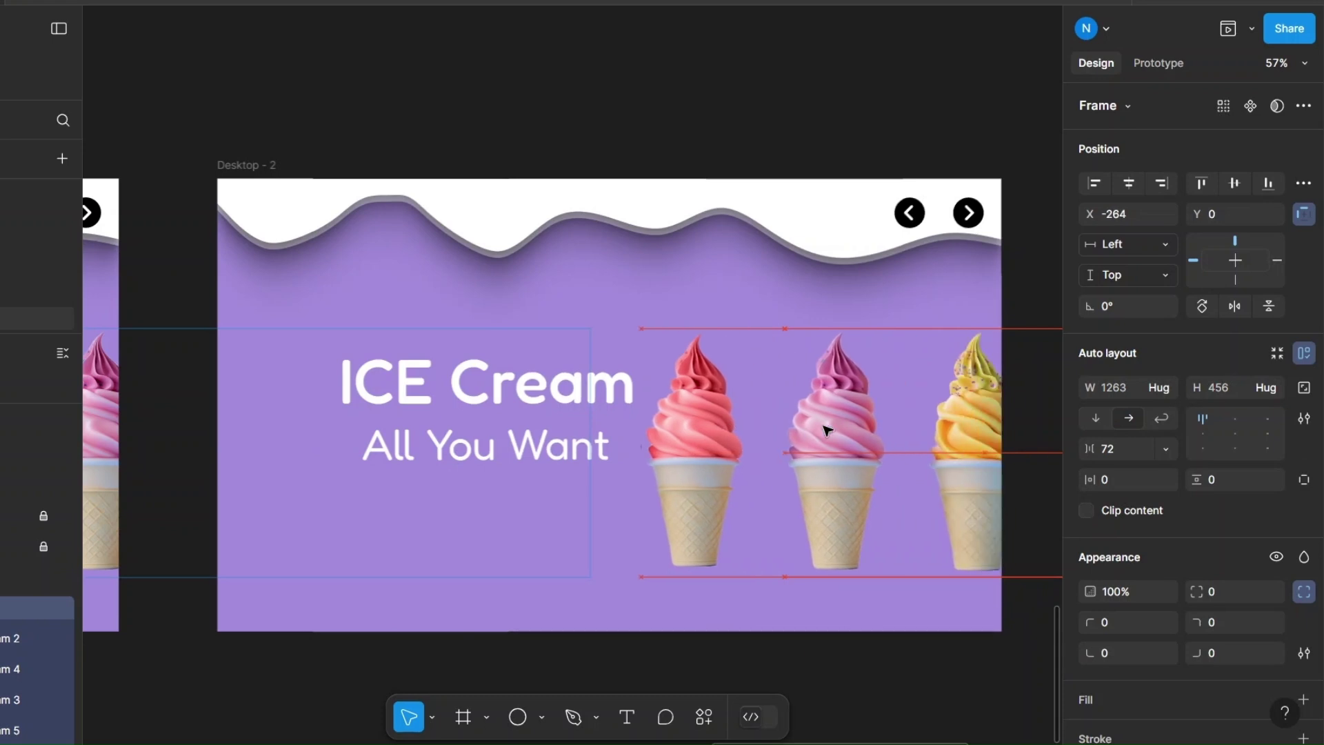
{"action": "key", "text": "Escape"}
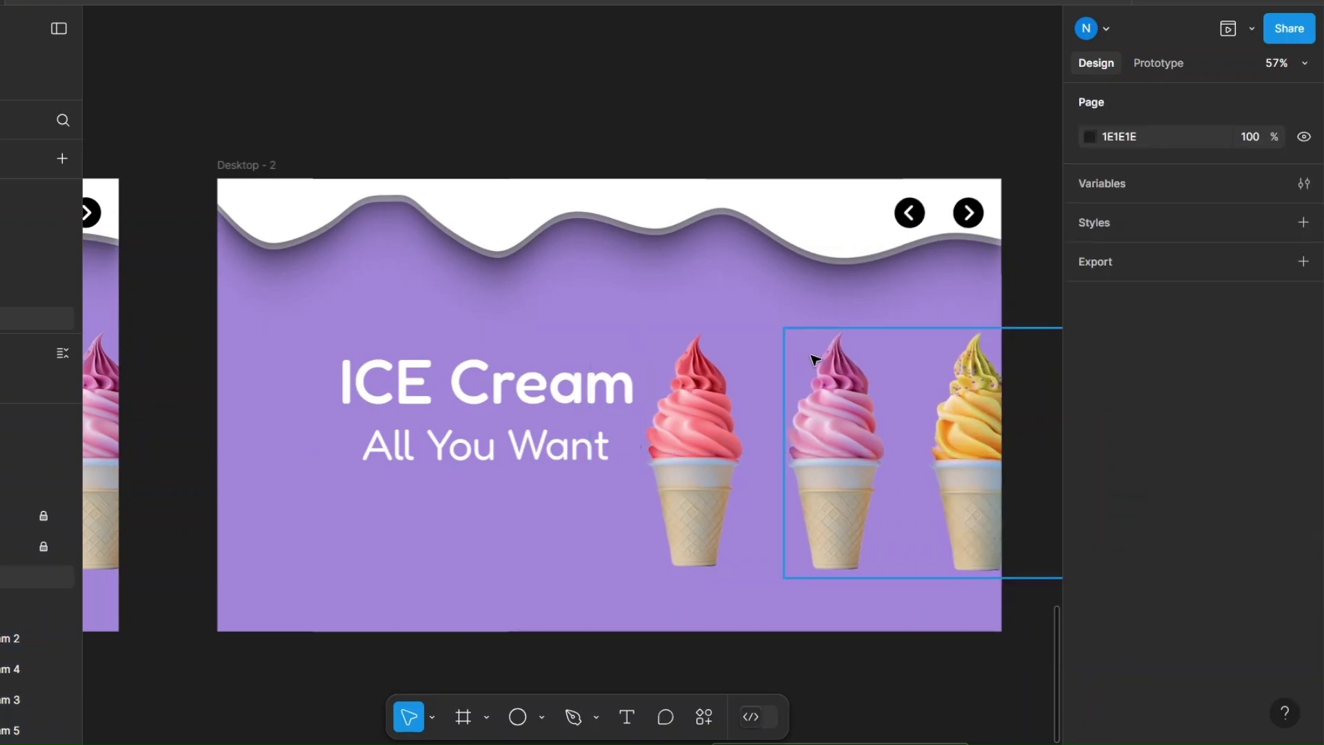
Turn on content clipping for the outer frame around the small cones in Desktop - 2
{"action": "left_click", "coordinate": [815, 359]}
{"action": "left_click", "coordinate": [1088, 417]}
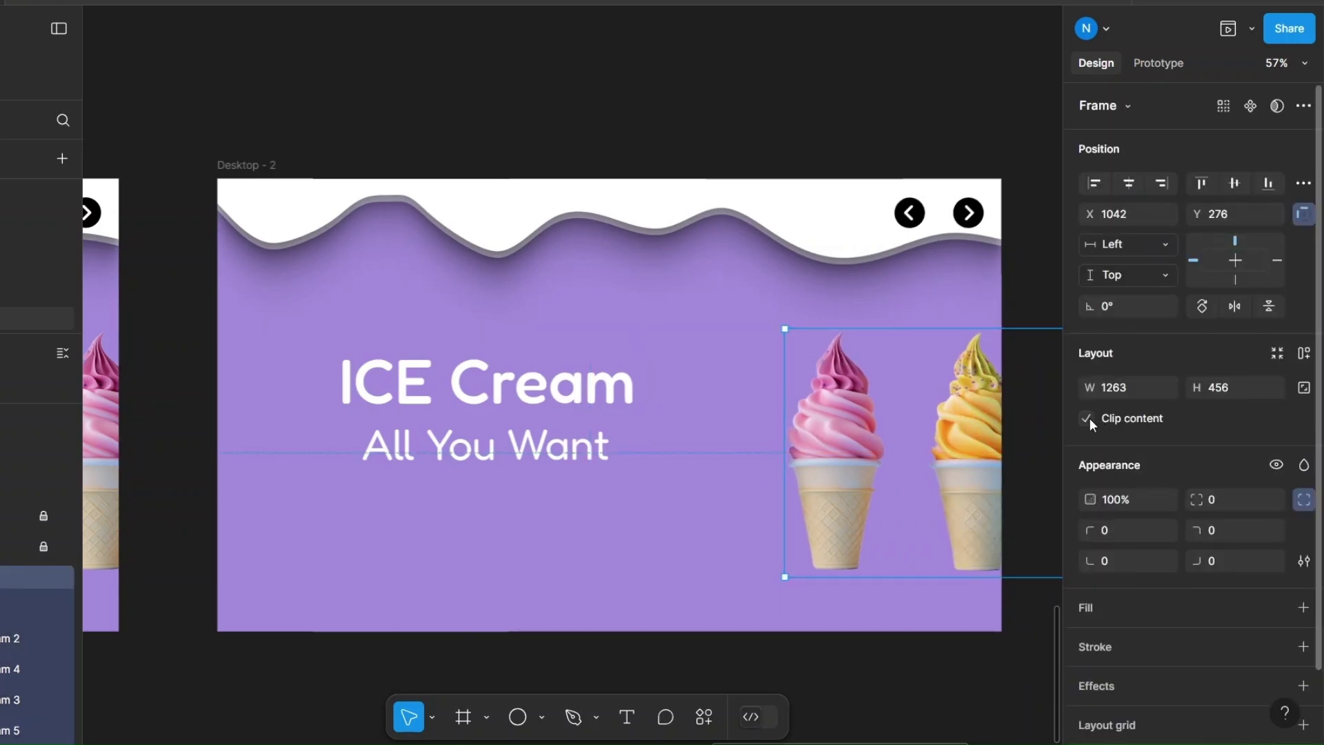
{"action": "left_click", "coordinate": [899, 672]}
Shift the red cone image in Desktop - 2 left until it sits inside the large clipping frame over the heading
{"action": "double_click", "coordinate": [689, 488]}
{"action": "key", "text": "shift+Left"}
{"action": "key", "text": "shift+Left"}
{"action": "key", "text": "shift+Left"}
{"action": "key", "text": "shift+Left"}
{"action": "key", "text": "shift+Left"}
{"action": "key", "text": "shift+Left"}
{"action": "key", "text": "shift+Left"}
{"action": "key", "text": "shift+Left"}
{"action": "key", "text": "shift+Left"}
{"action": "key", "text": "shift+Left"}
{"action": "key", "text": "shift+Left"}
{"action": "key", "text": "shift+Left"}
{"action": "key", "text": "shift+Left"}
{"action": "key", "text": "shift+Left"}
{"action": "key", "text": "shift+Left"}
{"action": "key", "text": "shift+Left"}
{"action": "key", "text": "shift+Left"}
{"action": "key", "text": "shift+Left"}
{"action": "key", "text": "shift+Left"}
{"action": "key", "text": "shift+Left"}
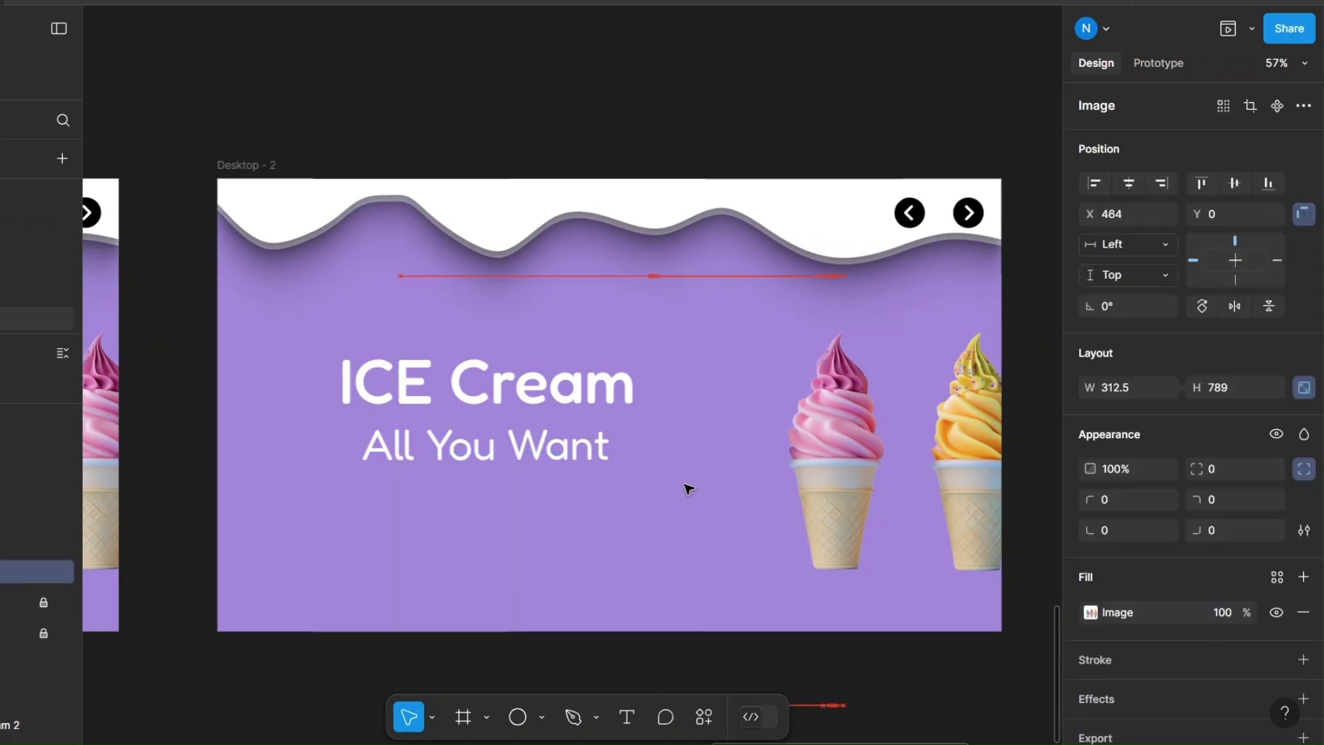
{"action": "key", "text": "shift+Left"}
{"action": "key", "text": "shift+Left"}
{"action": "key", "text": "shift+Left"}
{"action": "key", "text": "shift+Left"}
{"action": "key", "text": "shift+Left"}
{"action": "key", "text": "shift+Left"}
{"action": "key", "text": "shift+Left"}
{"action": "key", "text": "shift+Left"}
{"action": "key", "text": "shift+Left"}
{"action": "key", "text": "shift+Left"}
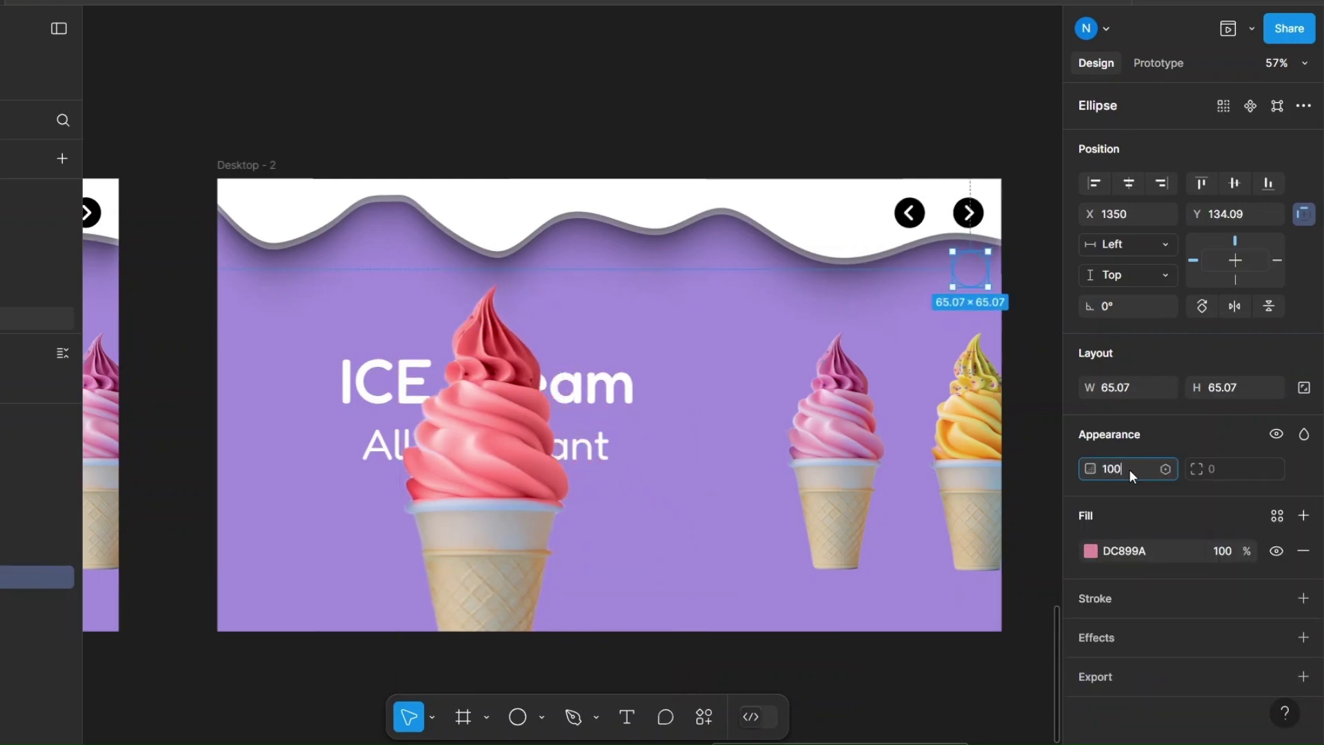
Set the DC899A circle in Desktop - 2 to 100% opacity, scale it to about 2006 px and position it to cover the whole background
{"action": "key", "text": "Return"}
{"action": "key", "text": "k"}
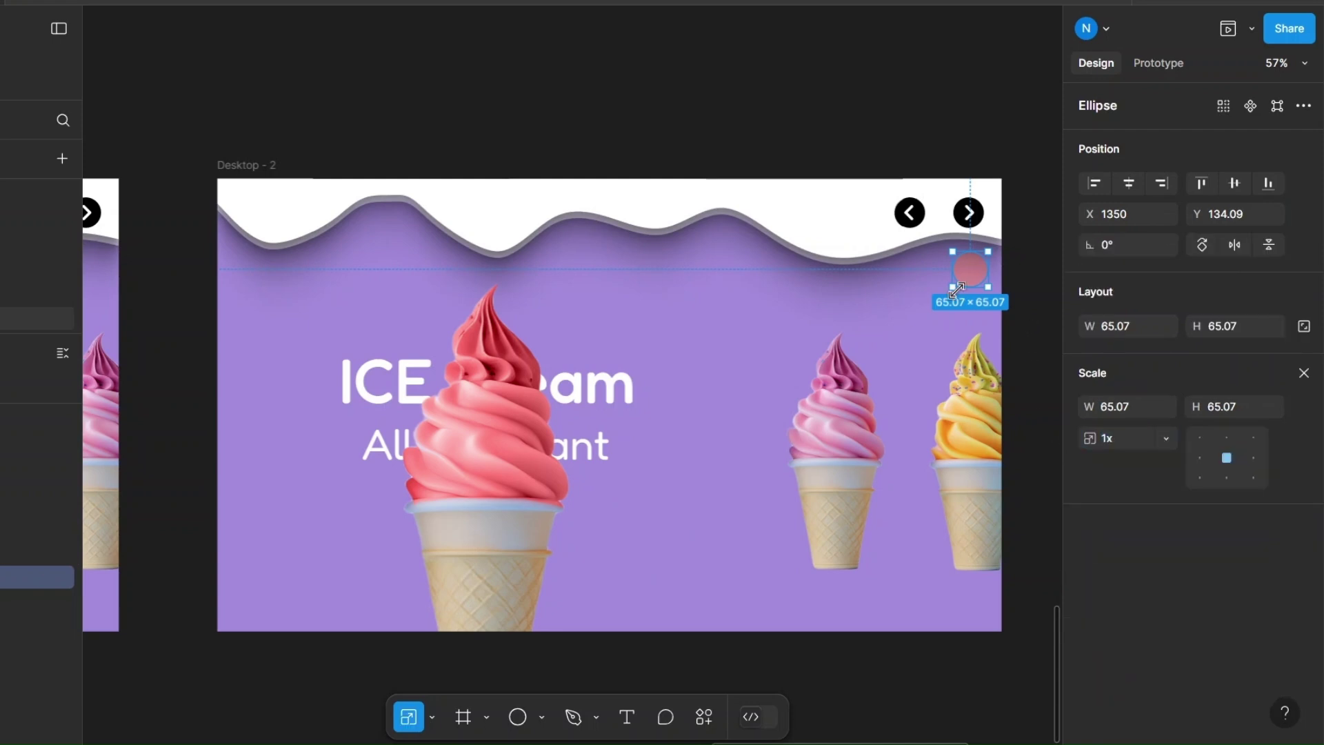
{"action": "left_click_drag", "start_coordinate": [956, 289], "coordinate": [523, 532]}
{"action": "scroll", "coordinate": [535, 496], "scroll_direction": "right", "scroll_amount": 3}
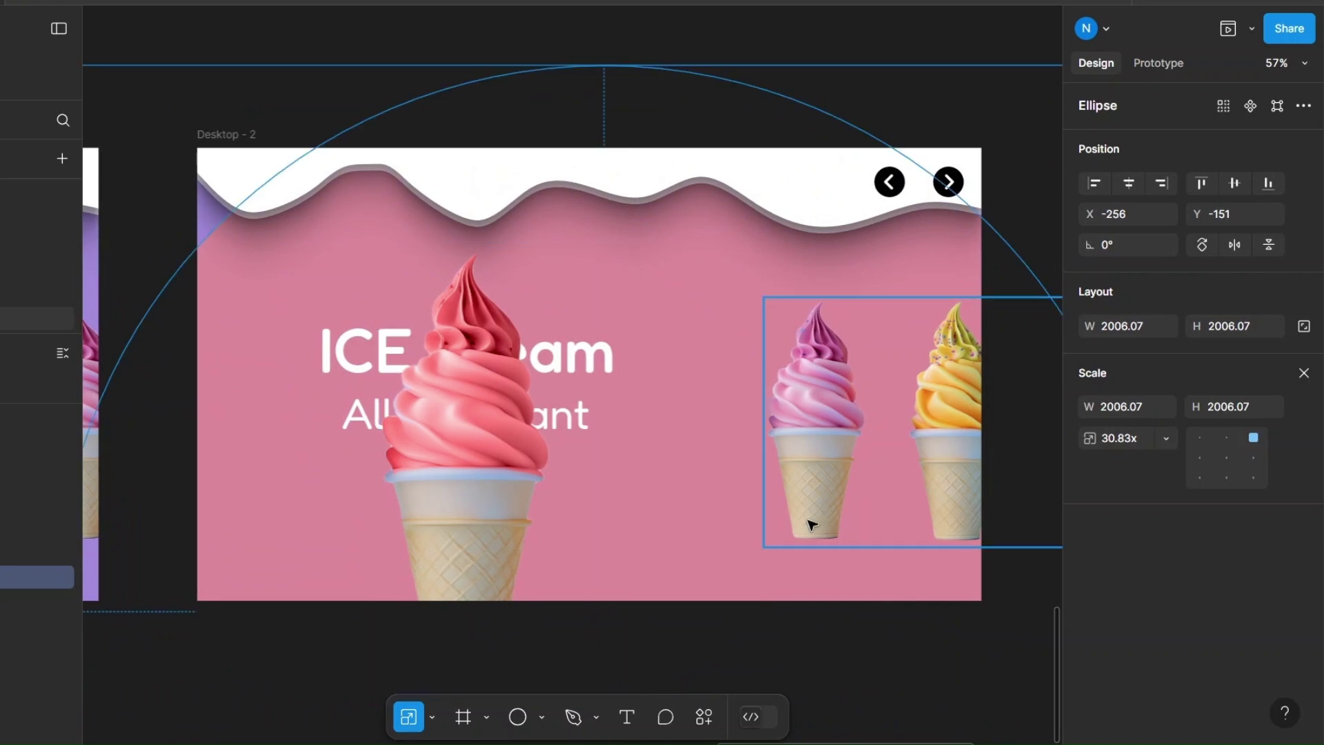
{"action": "left_click_drag", "start_coordinate": [813, 525], "coordinate": [629, 421]}
Set the opacity of the small strawberry group on Desktop - 2's large cone to 100%
{"action": "key", "text": "Tab"}
{"action": "key", "text": "v"}
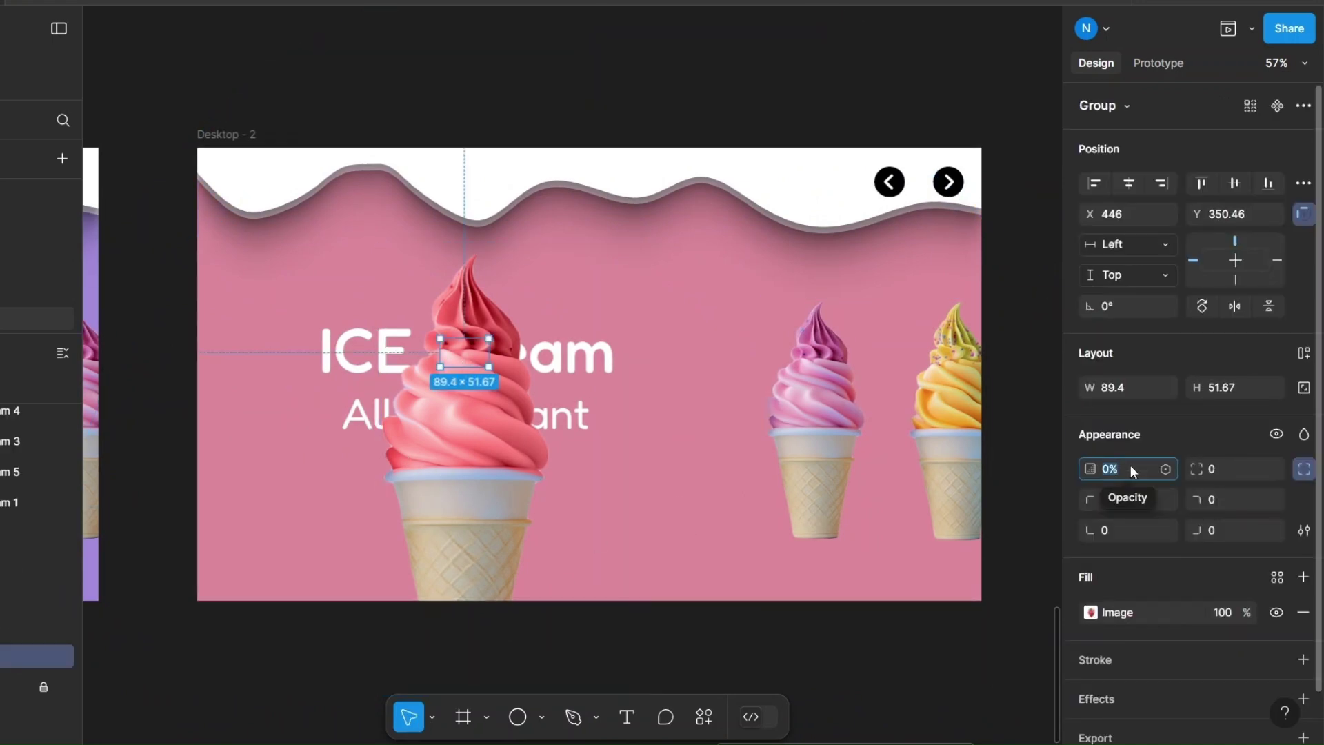
{"action": "type", "text": "100"}
{"action": "key", "text": "Return"}
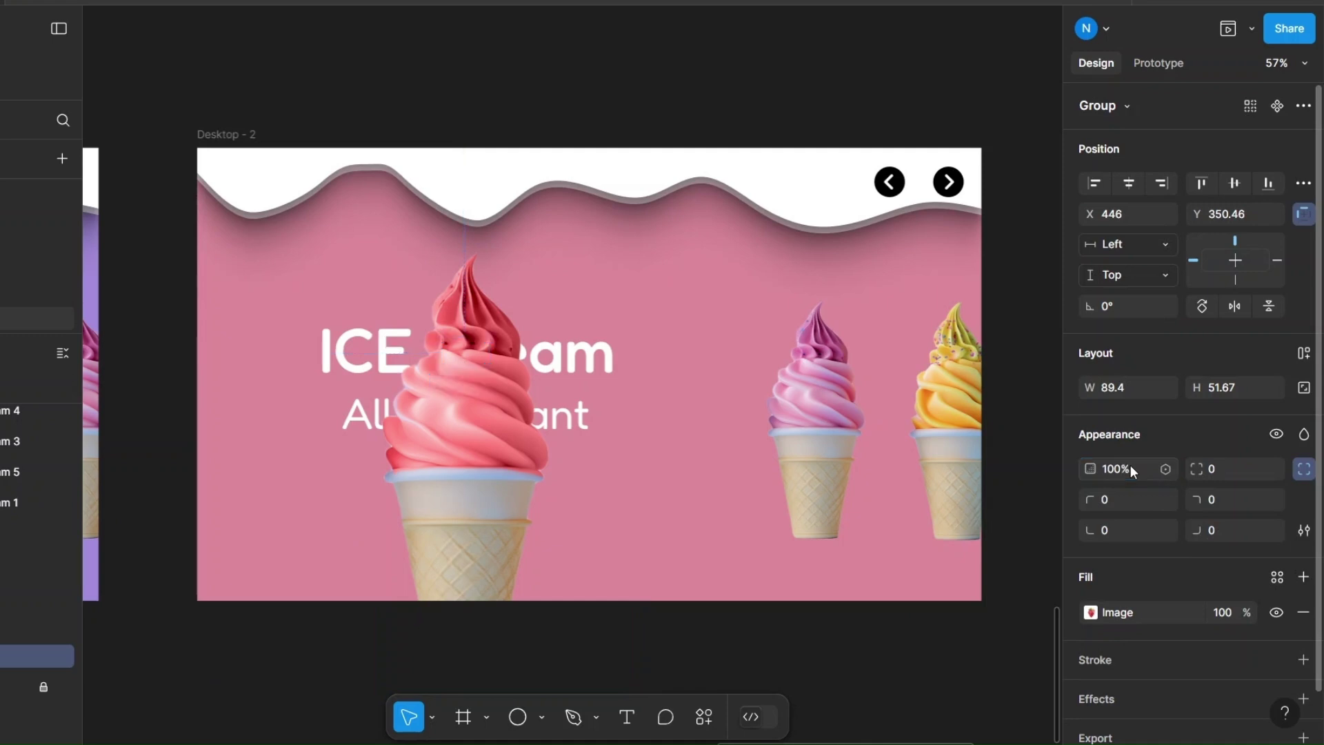
Scale the strawberry group to about 760 × 439, place it around the large cone's top and bring it in front of the heading
{"action": "key", "text": "k"}
{"action": "left_click_drag", "start_coordinate": [489, 366], "coordinate": [749, 514]}
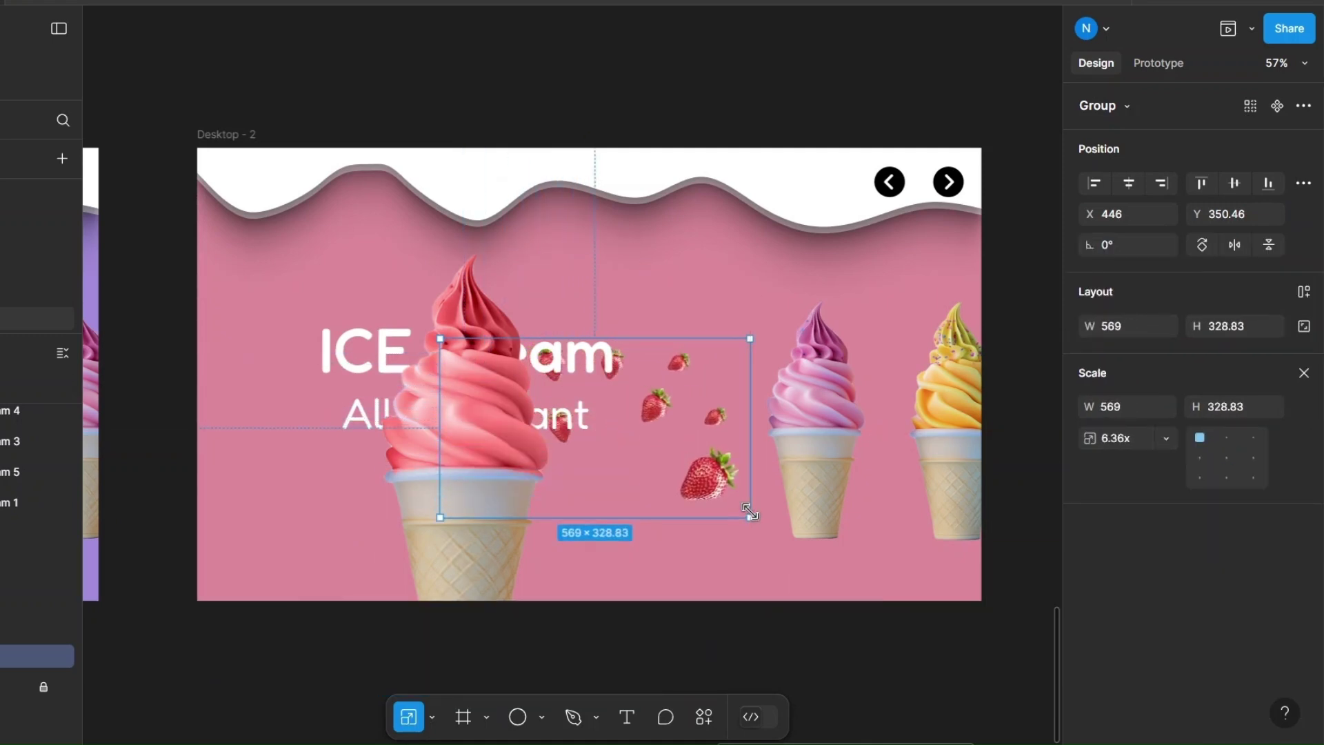
{"action": "left_click_drag", "start_coordinate": [630, 489], "coordinate": [502, 365]}
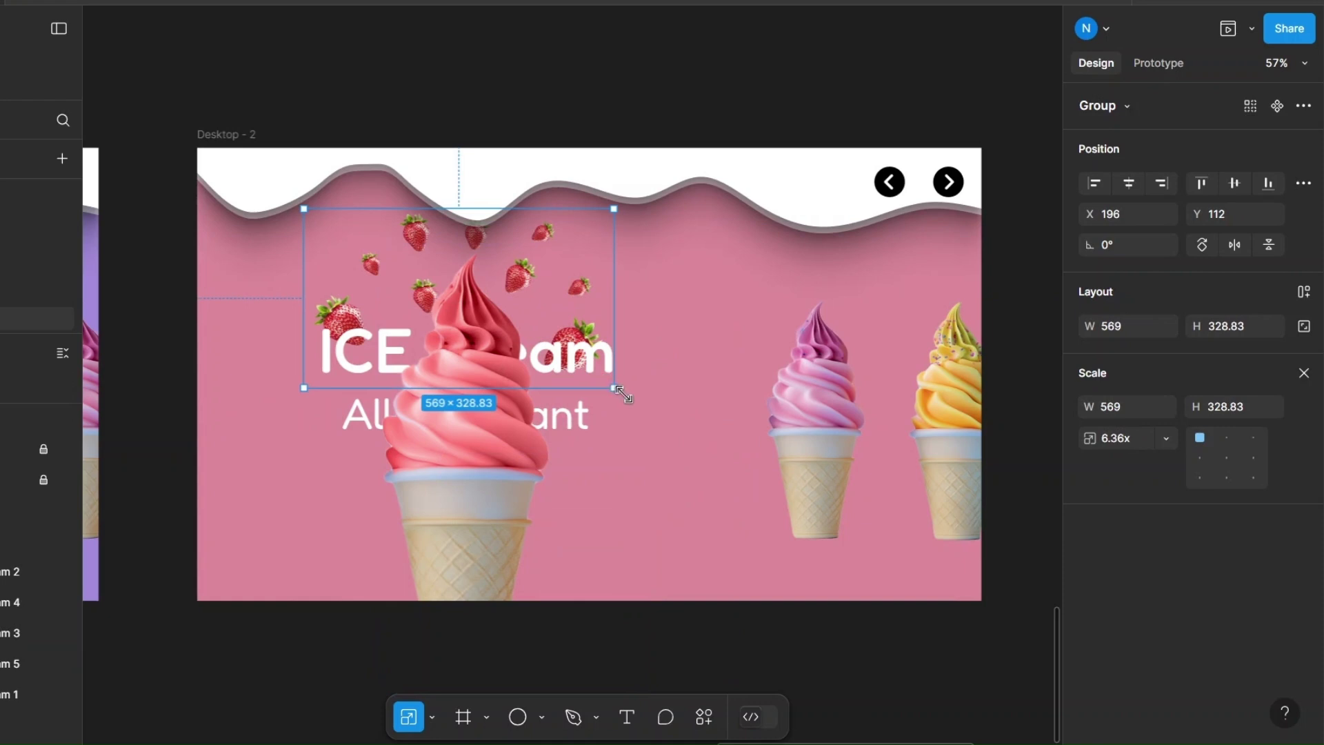
{"action": "left_click_drag", "start_coordinate": [620, 392], "coordinate": [690, 450]}
{"action": "left_click_drag", "start_coordinate": [609, 422], "coordinate": [582, 408]}
{"action": "left_click_drag", "start_coordinate": [582, 407], "coordinate": [558, 404]}
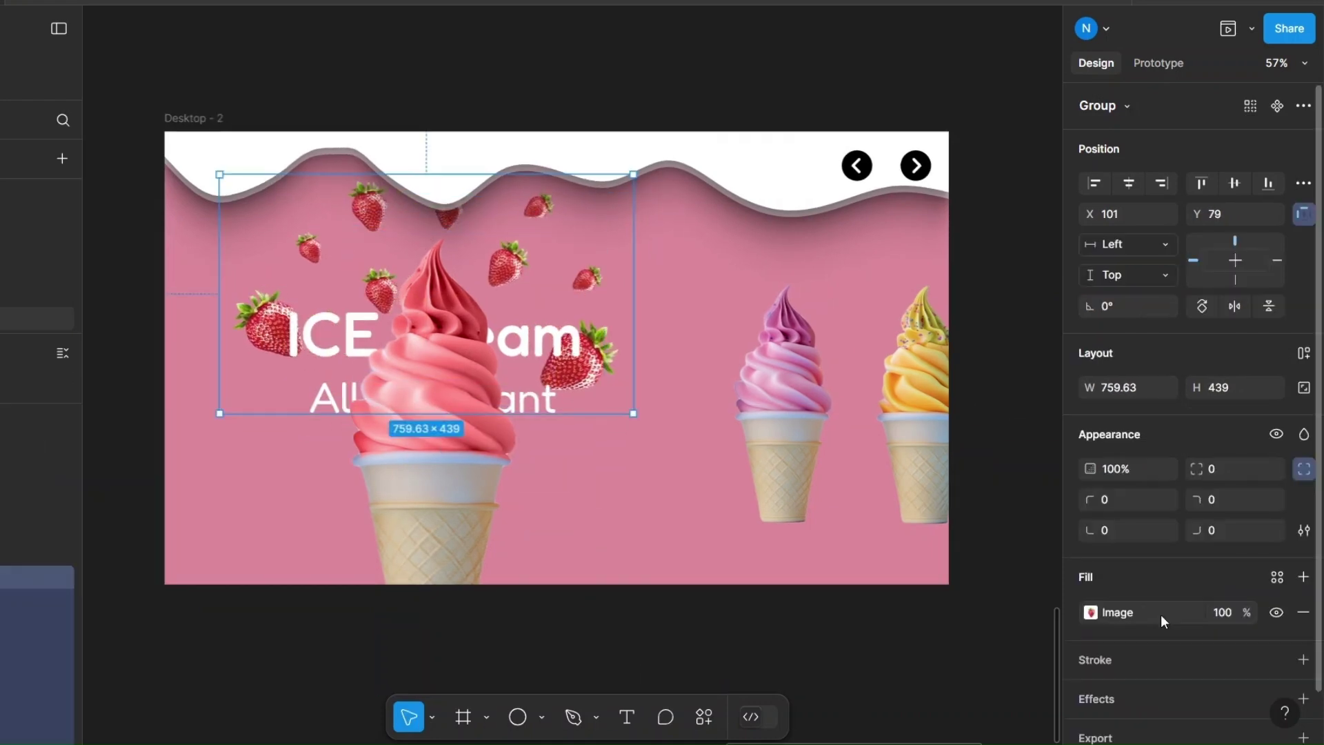
{"action": "key", "text": "bracketright"}
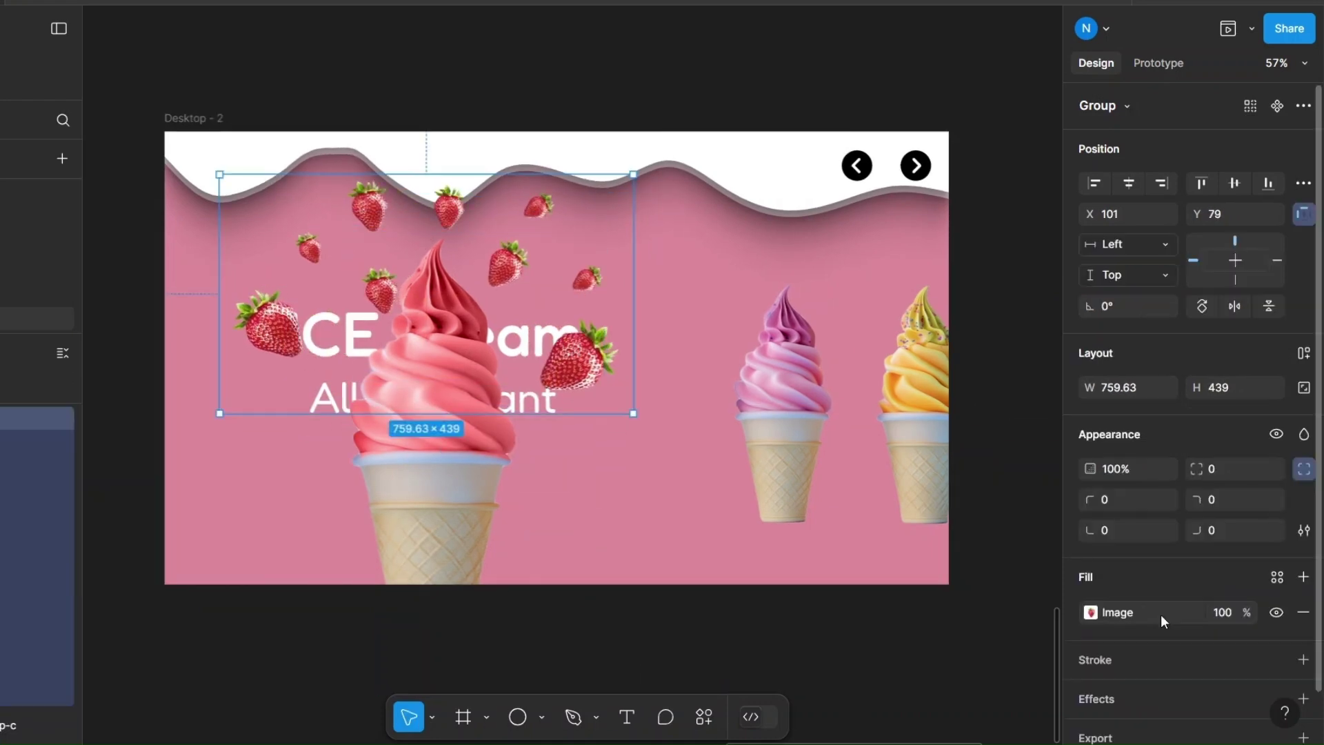
Move the large strawberry beside "ICE" slightly right and lower the small strawberry above it a little
{"action": "double_click", "coordinate": [269, 343]}
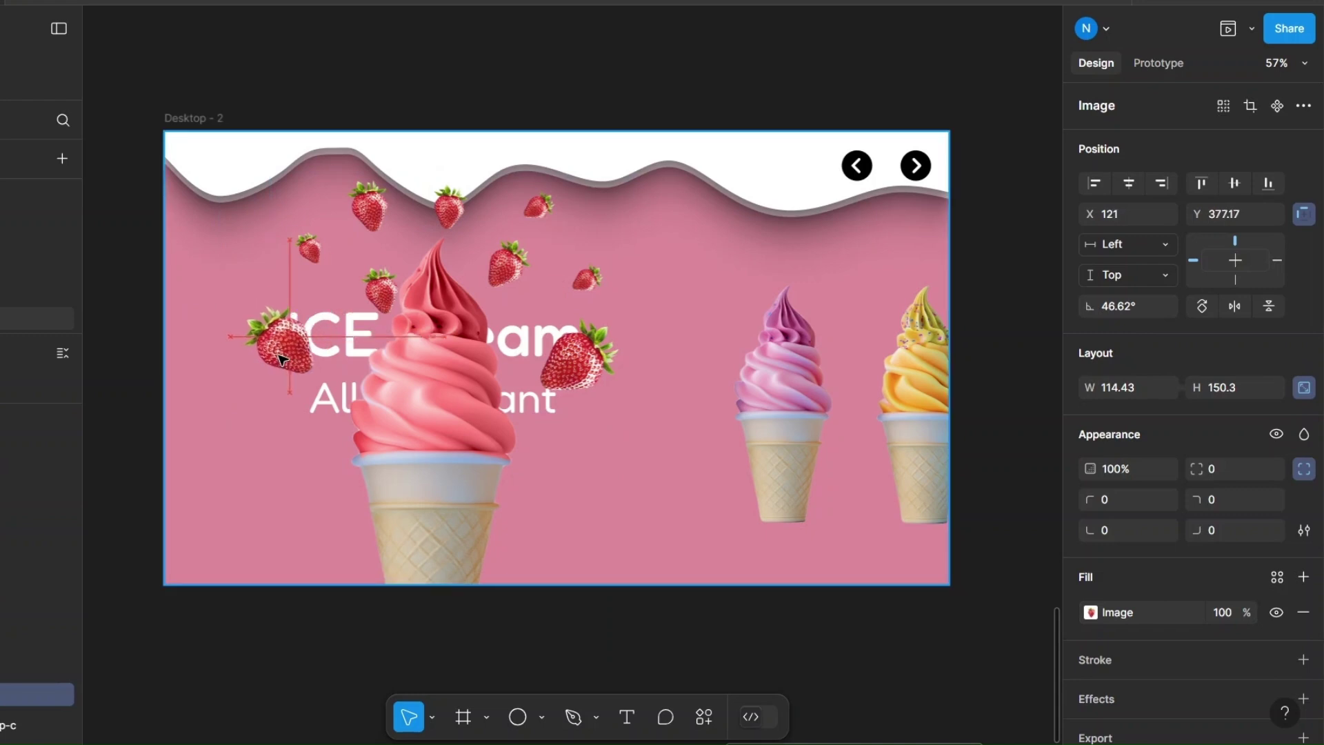
{"action": "left_click", "coordinate": [313, 257]}
{"action": "left_click_drag", "start_coordinate": [313, 256], "coordinate": [314, 264]}
{"action": "left_click", "coordinate": [220, 645]}
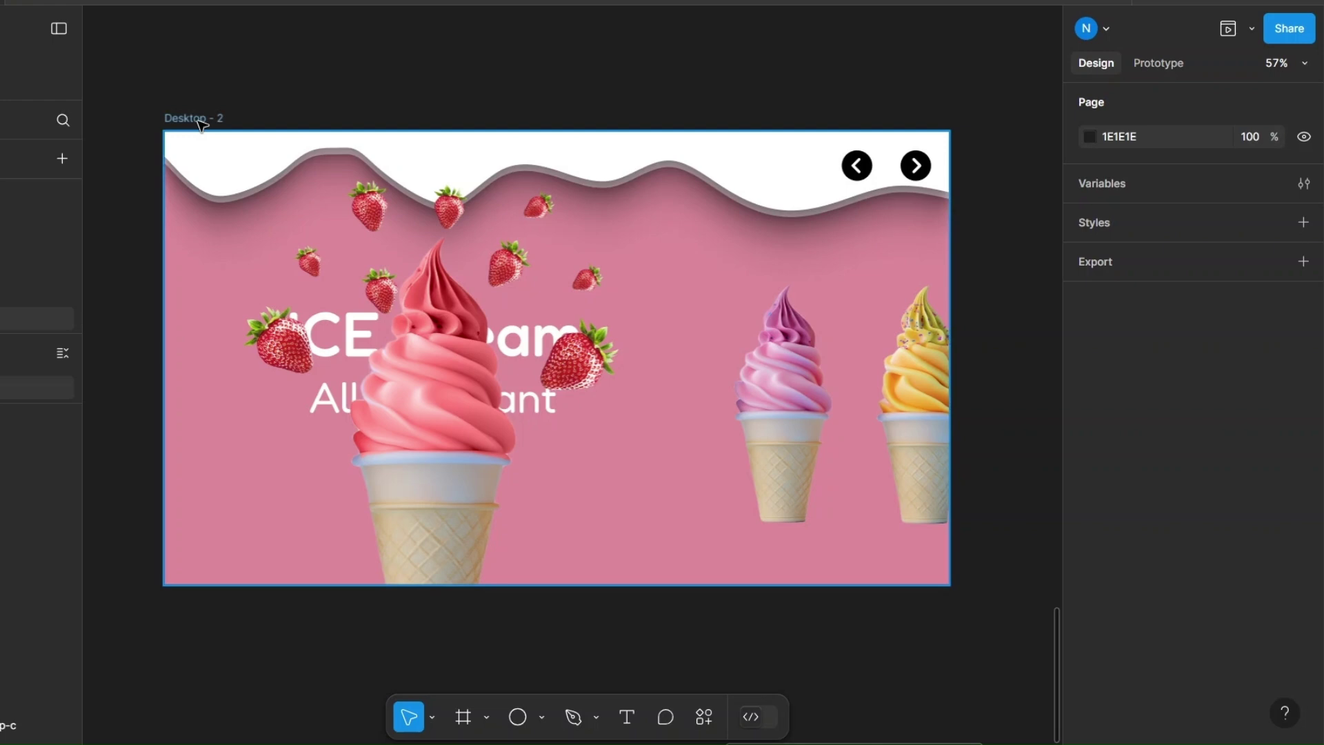
Duplicate Desktop - 2 to its right and, in the copy, shrink the strawberry group to about 63 × 37 on the cone with 0% opacity
{"action": "left_click", "coordinate": [205, 121]}
{"action": "key", "text": "ctrl+d"}
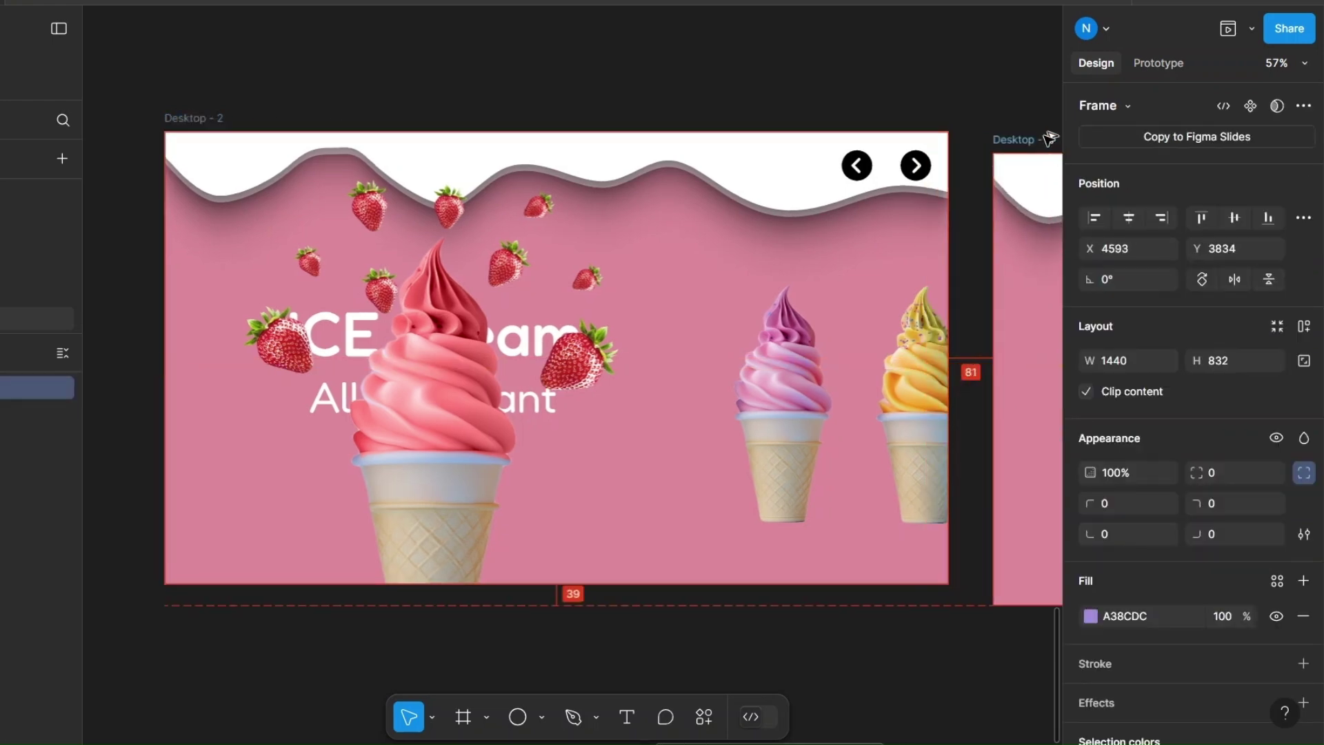
{"action": "left_click", "coordinate": [598, 198]}
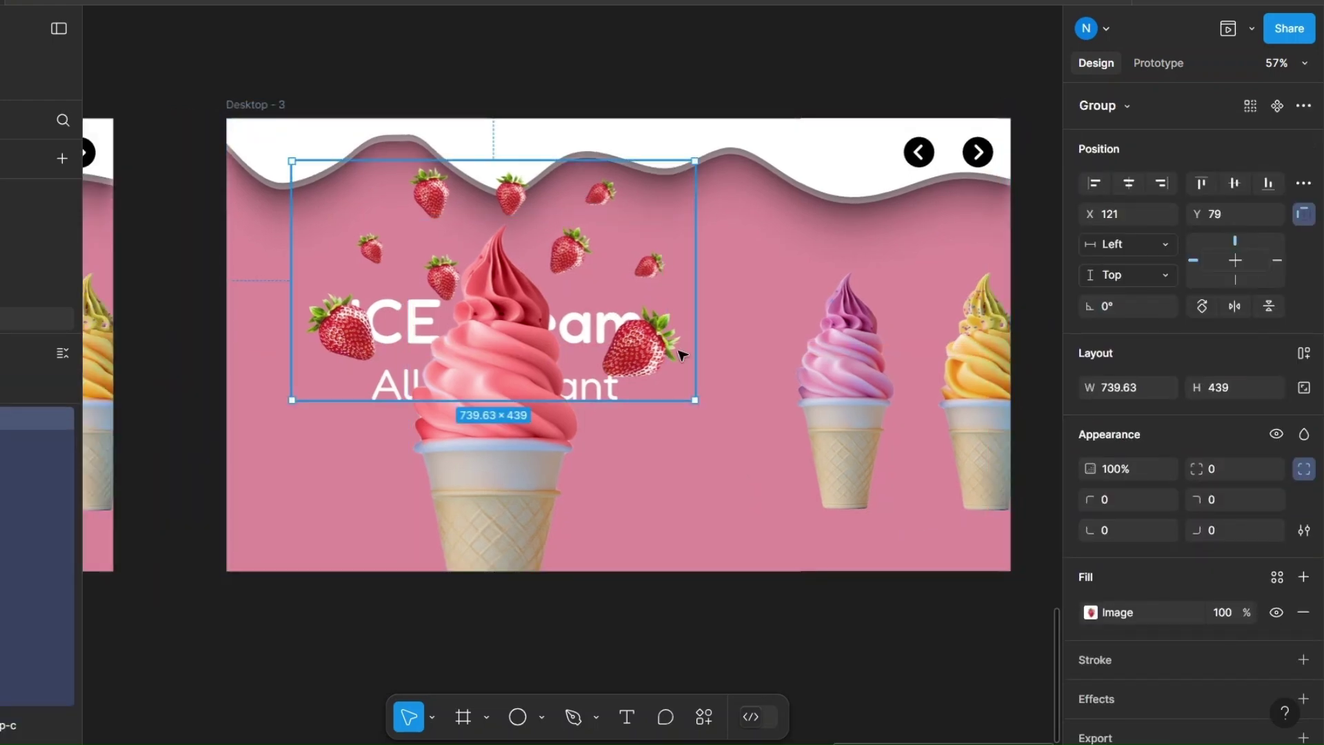
{"action": "left_click_drag", "start_coordinate": [698, 400], "coordinate": [502, 347]}
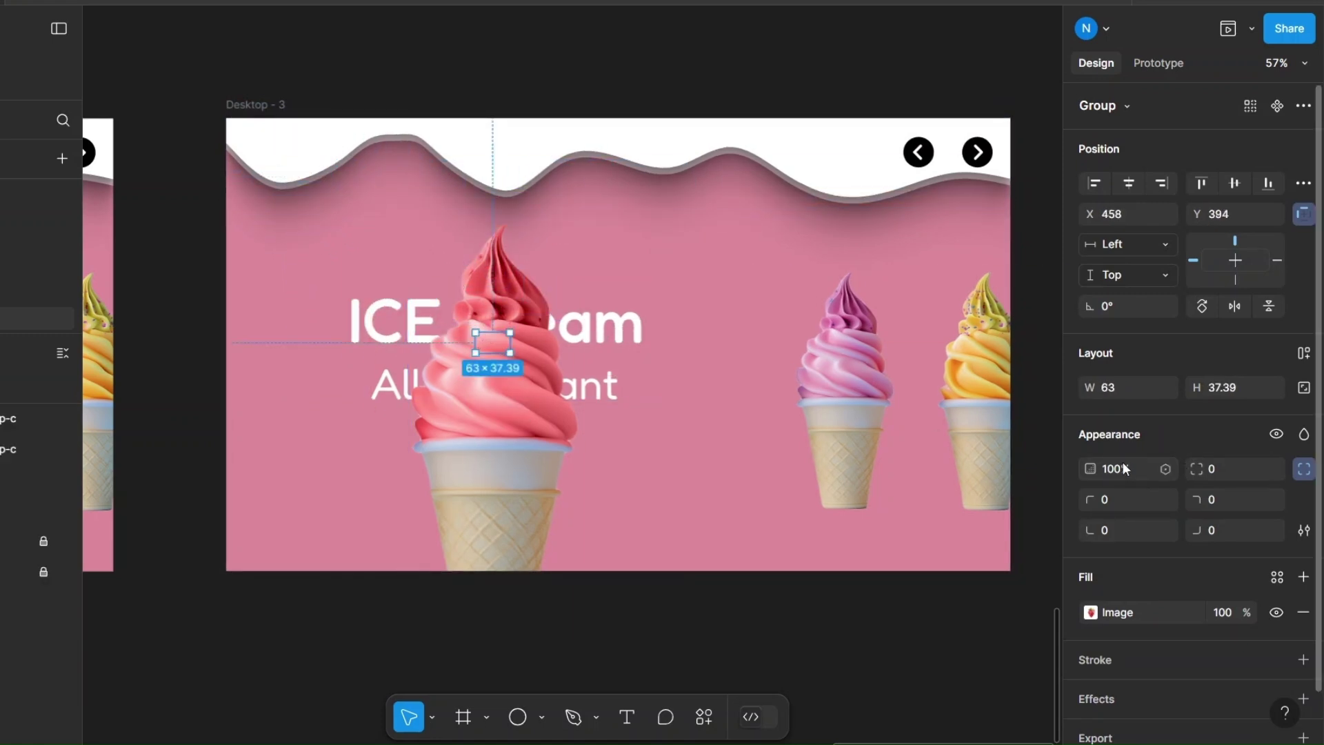
{"action": "type", "text": "0"}
{"action": "key", "text": "Return"}
Shift the inner row of small cones in Desktop - 3 left by one cone so the orange cone takes the first place
{"action": "left_click", "coordinate": [959, 445]}
{"action": "key", "text": "shift+a"}
{"action": "key", "text": "shift+Left"}
{"action": "key", "text": "shift+Left"}
{"action": "key", "text": "shift+Left"}
{"action": "key", "text": "shift+Left"}
{"action": "key", "text": "shift+Left"}
{"action": "key", "text": "shift+Left"}
{"action": "key", "text": "shift+Left"}
{"action": "key", "text": "shift+Left"}
{"action": "key", "text": "shift+Left"}
{"action": "key", "text": "shift+Left"}
{"action": "key", "text": "shift+Left"}
{"action": "key", "text": "shift+Left"}
{"action": "key", "text": "shift+Left"}
{"action": "key", "text": "shift+Left"}
{"action": "key", "text": "shift+Left"}
{"action": "key", "text": "shift+Left"}
{"action": "key", "text": "shift+Left"}
{"action": "key", "text": "shift+Left"}
{"action": "key", "text": "shift+Left"}
{"action": "key", "text": "shift+Left"}
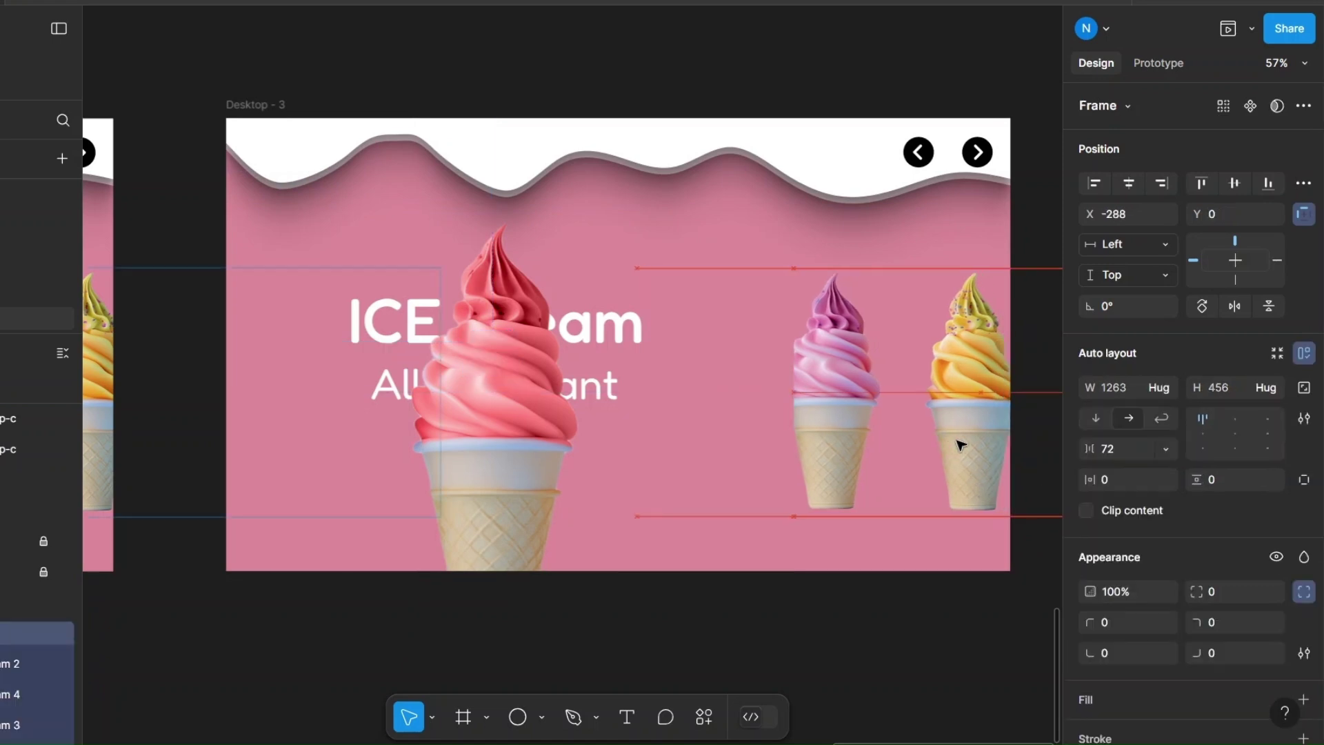
Shift the row of large cones in Desktop - 3 left until the purple-pink cone is centred in front of the heading
{"action": "double_click", "coordinate": [503, 489]}
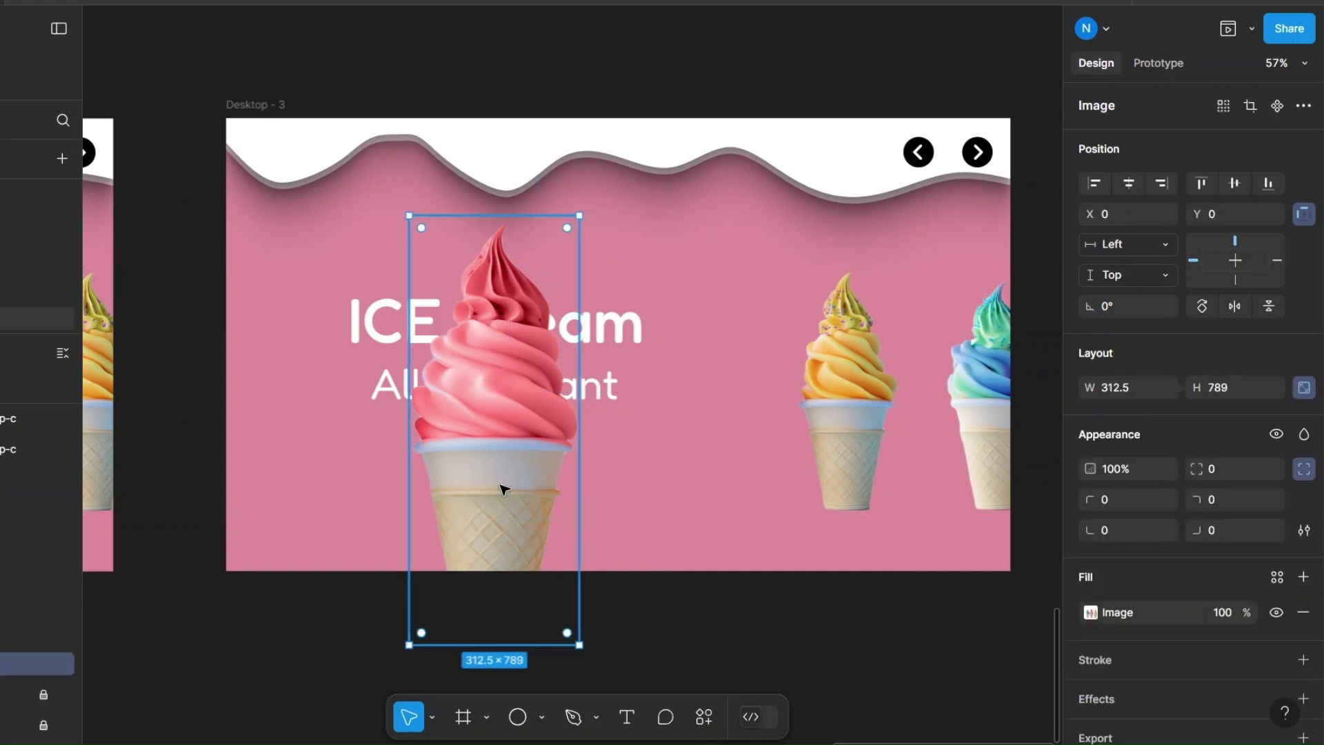
{"action": "key", "text": "shift+Left"}
{"action": "key", "text": "shift+Left"}
{"action": "key", "text": "shift+Left"}
{"action": "key", "text": "shift+Left"}
{"action": "key", "text": "shift+Left"}
{"action": "key", "text": "shift+Left"}
{"action": "key", "text": "shift+Left"}
{"action": "key", "text": "shift+Left"}
{"action": "key", "text": "shift+Left"}
{"action": "key", "text": "shift+Left"}
{"action": "key", "text": "shift+Left"}
{"action": "key", "text": "shift+Left"}
{"action": "key", "text": "shift+Left"}
{"action": "key", "text": "shift+Left"}
{"action": "key", "text": "shift+Left"}
{"action": "key", "text": "shift+Left"}
{"action": "key", "text": "shift+Left"}
{"action": "key", "text": "shift+Left"}
{"action": "key", "text": "shift+Left"}
{"action": "key", "text": "shift+Left"}
{"action": "left_click", "coordinate": [10, 602]}
{"action": "key", "text": "shift+Left"}
{"action": "key", "text": "shift+Left"}
{"action": "key", "text": "shift+Left"}
{"action": "key", "text": "shift+Left"}
{"action": "key", "text": "shift+Left"}
{"action": "key", "text": "shift+Left"}
{"action": "key", "text": "shift+Left"}
{"action": "key", "text": "shift+Left"}
{"action": "key", "text": "shift+Left"}
{"action": "key", "text": "shift+Left"}
{"action": "key", "text": "shift+Left"}
{"action": "key", "text": "shift+Left"}
{"action": "key", "text": "shift+Left"}
{"action": "key", "text": "shift+Left"}
{"action": "key", "text": "shift+Left"}
{"action": "key", "text": "shift+Left"}
{"action": "key", "text": "shift+Left"}
{"action": "key", "text": "shift+Left"}
{"action": "key", "text": "shift+Left"}
{"action": "key", "text": "shift+Left"}
{"action": "key", "text": "shift+Left"}
{"action": "key", "text": "shift+Left"}
{"action": "key", "text": "shift+Left"}
{"action": "key", "text": "shift+Left"}
{"action": "key", "text": "shift+Left"}
{"action": "key", "text": "shift+Left"}
{"action": "key", "text": "shift+Left"}
{"action": "key", "text": "shift+Left"}
{"action": "key", "text": "shift+Left"}
{"action": "key", "text": "shift+Left"}
{"action": "key", "text": "shift+Left"}
{"action": "key", "text": "shift+Left"}
{"action": "key", "text": "shift+Left"}
{"action": "key", "text": "shift+Left"}
{"action": "key", "text": "shift+Left"}
{"action": "key", "text": "shift+Left"}
{"action": "key", "text": "shift+Left"}
{"action": "key", "text": "shift+Left"}
{"action": "key", "text": "shift+Left"}
{"action": "key", "text": "shift+Left"}
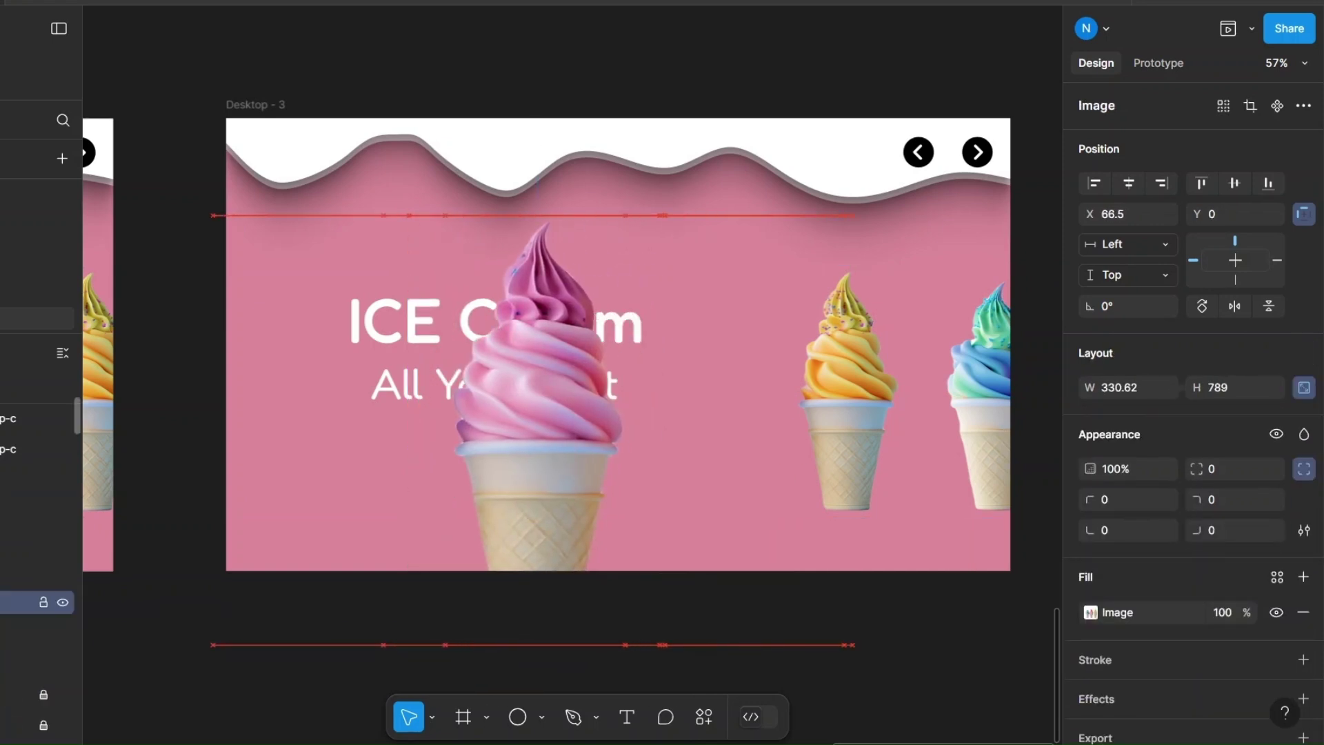
{"action": "key", "text": "shift+Right"}
Set the raspberry group to 100% opacity, scale it to about 542 × 368 around the cone's top and bring it to the front
{"action": "left_click", "coordinate": [508, 439]}
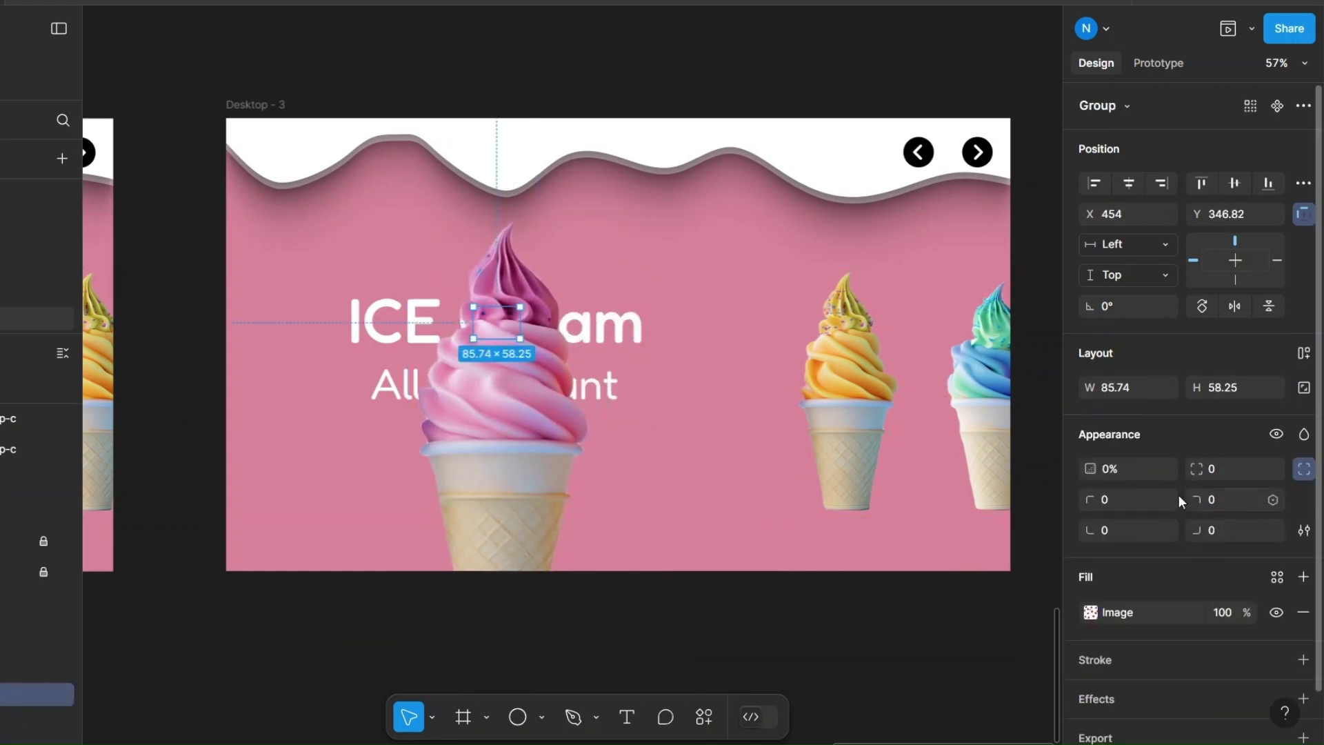
{"action": "type", "text": "100"}
{"action": "key", "text": "Return"}
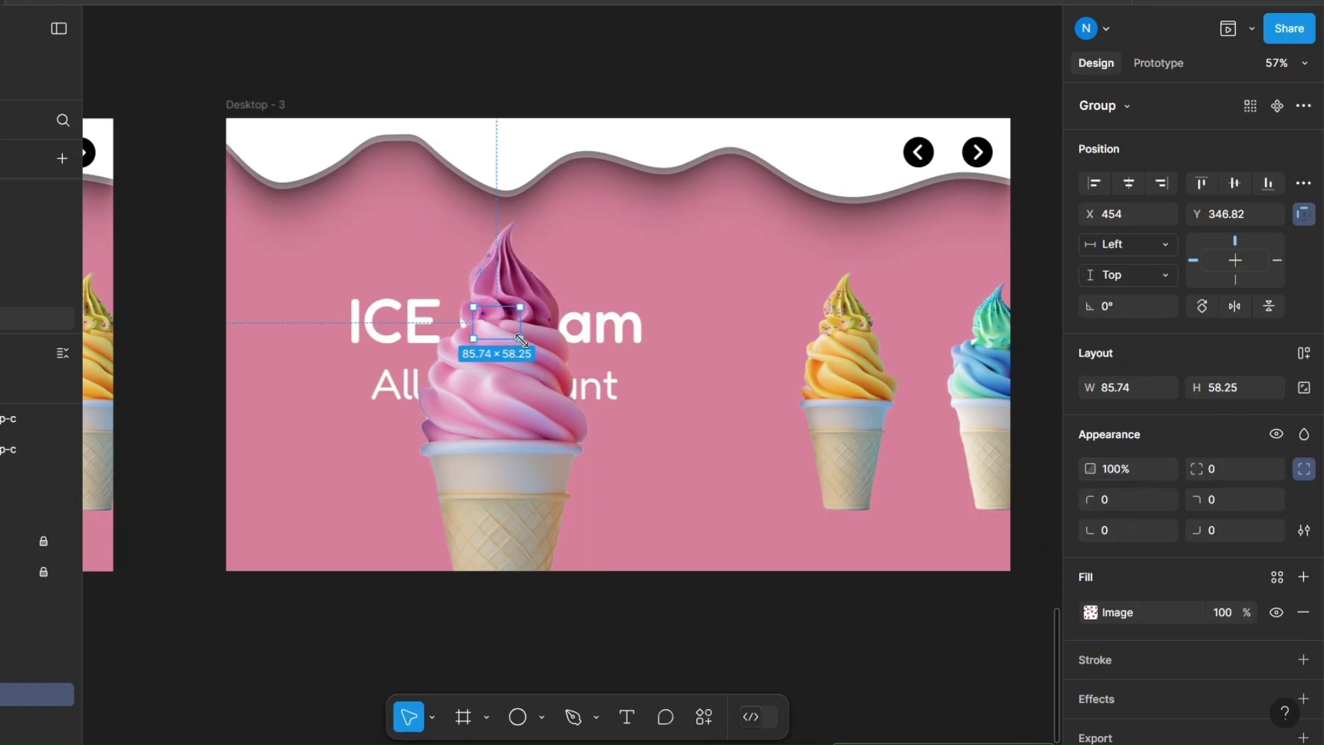
{"action": "left_click_drag", "start_coordinate": [536, 351], "coordinate": [769, 507]}
{"action": "left_click_drag", "start_coordinate": [675, 484], "coordinate": [547, 341]}
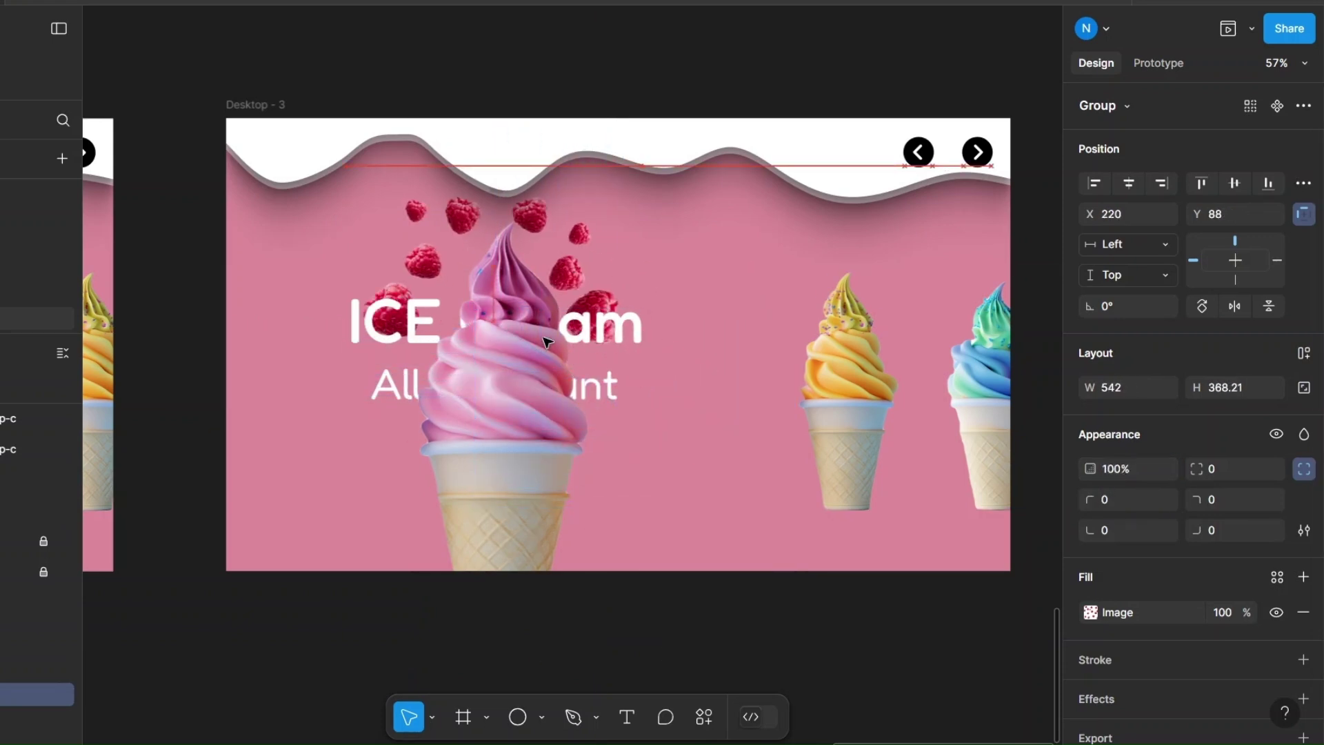
{"action": "key", "text": "]"}
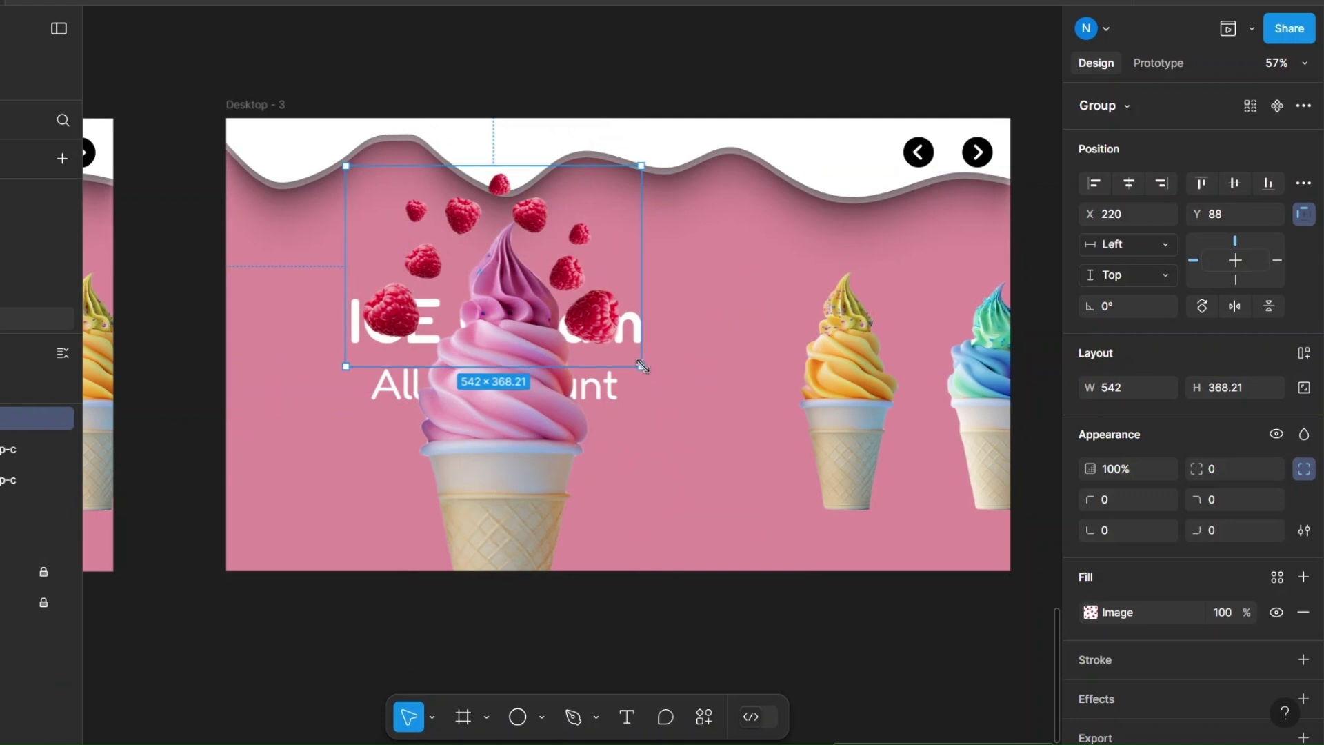
Enlarge the raspberry group to about 692 × 470 around the cone and place another small raspberry on its left side
{"action": "mouse_move", "coordinate": [642, 366]}
{"action": "left_mouse_down"}
{"action": "mouse_move", "coordinate": [724, 420]}
{"action": "mouse_move", "coordinate": [627, 358]}
{"action": "left_mouse_up"}
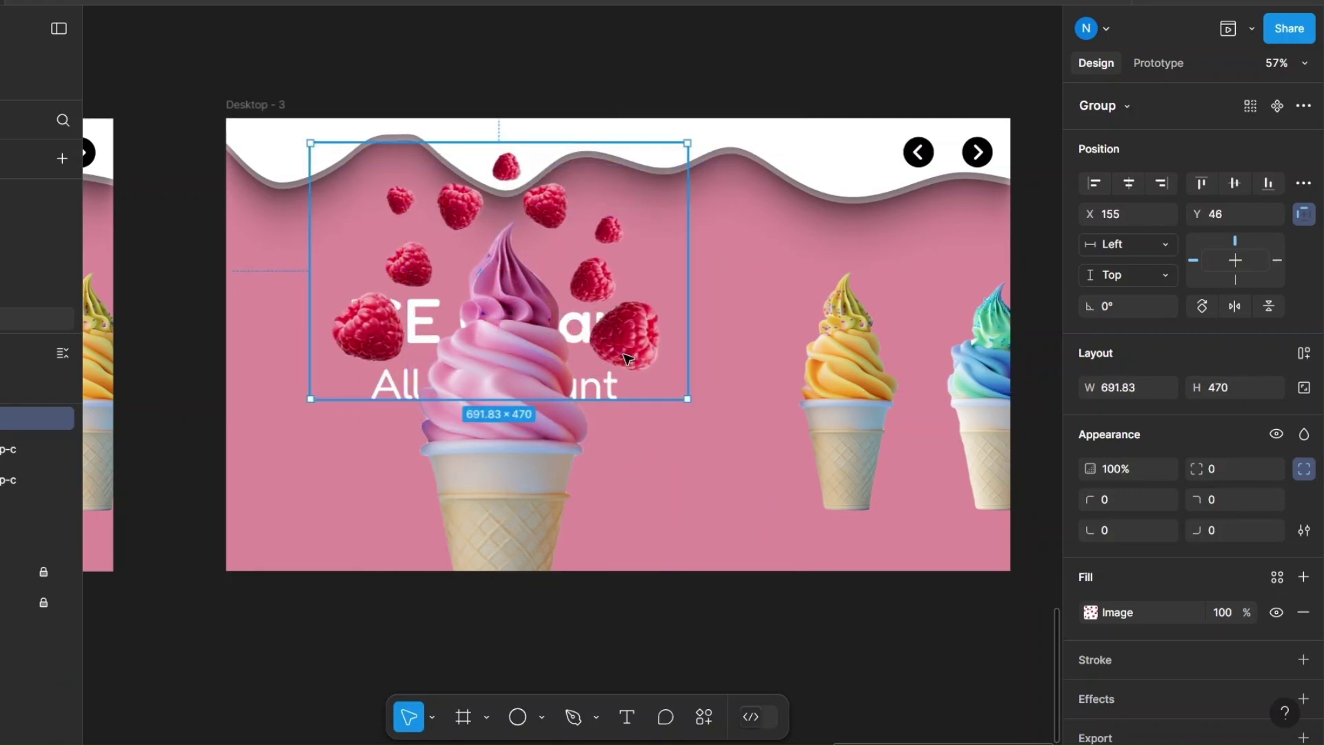
{"action": "key", "text": "Left"}
{"action": "key", "text": "Left"}
{"action": "key", "text": "Left"}
{"action": "key", "text": "Left"}
{"action": "key", "text": "Left"}
Set the lilac circle below the next arrow to 100% opacity and enlarge it to cover the whole Desktop - 3 background
{"action": "left_click", "coordinate": [977, 214]}
{"action": "left_click", "coordinate": [1120, 470]}
{"action": "type", "text": "1"}
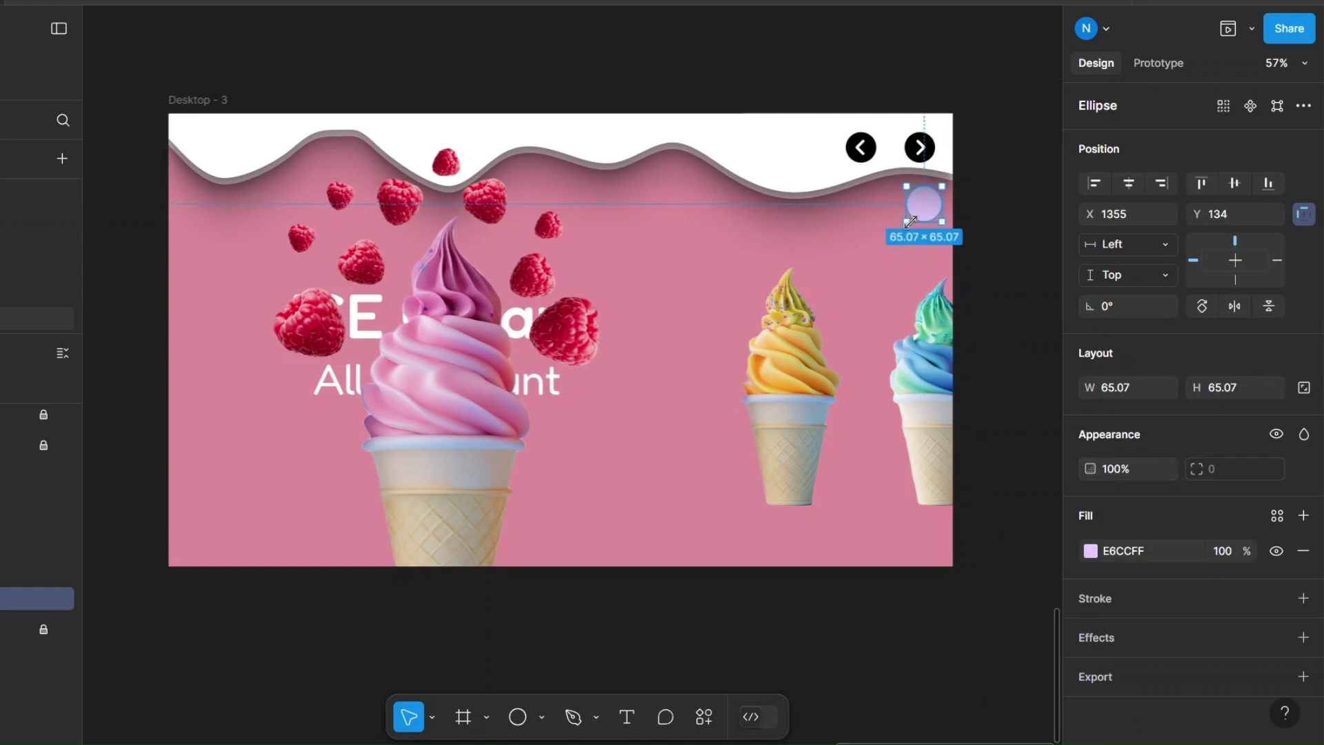
{"action": "left_click_drag", "start_coordinate": [910, 220], "coordinate": [109, 743]}
{"action": "scroll", "coordinate": [350, 569], "scroll_direction": "up", "scroll_amount": 3}
{"action": "left_click", "coordinate": [349, 572]}
Duplicate the Desktop - 3 frame to its right as the fourth slide
{"action": "left_click", "coordinate": [218, 97]}
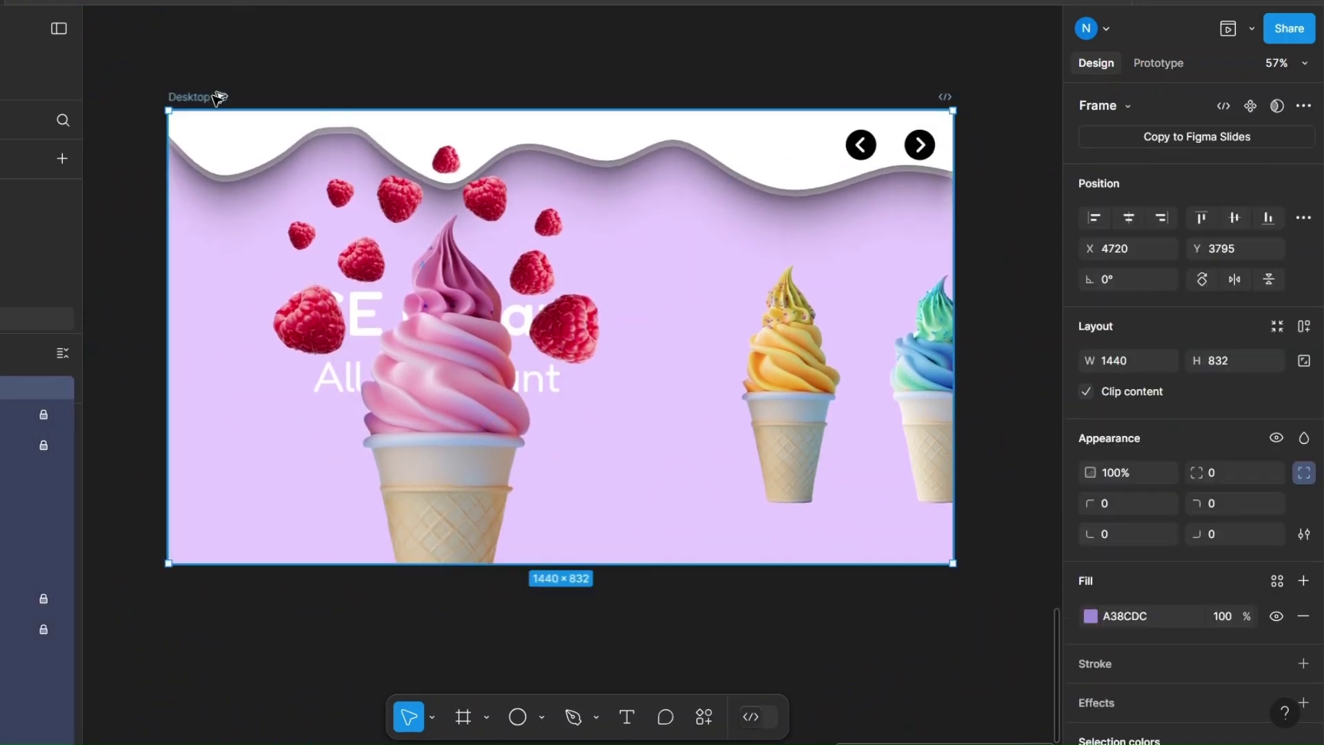
{"action": "left_click_drag", "start_coordinate": [217, 96], "coordinate": [1060, 97]}
{"action": "scroll", "coordinate": [1034, 97], "scroll_direction": "right", "scroll_amount": 10}
Shrink the raspberry group in Desktop - 4 to about 71 × 48, place it on the large cone and set its opacity to 0%
{"action": "left_click", "coordinate": [597, 305]}
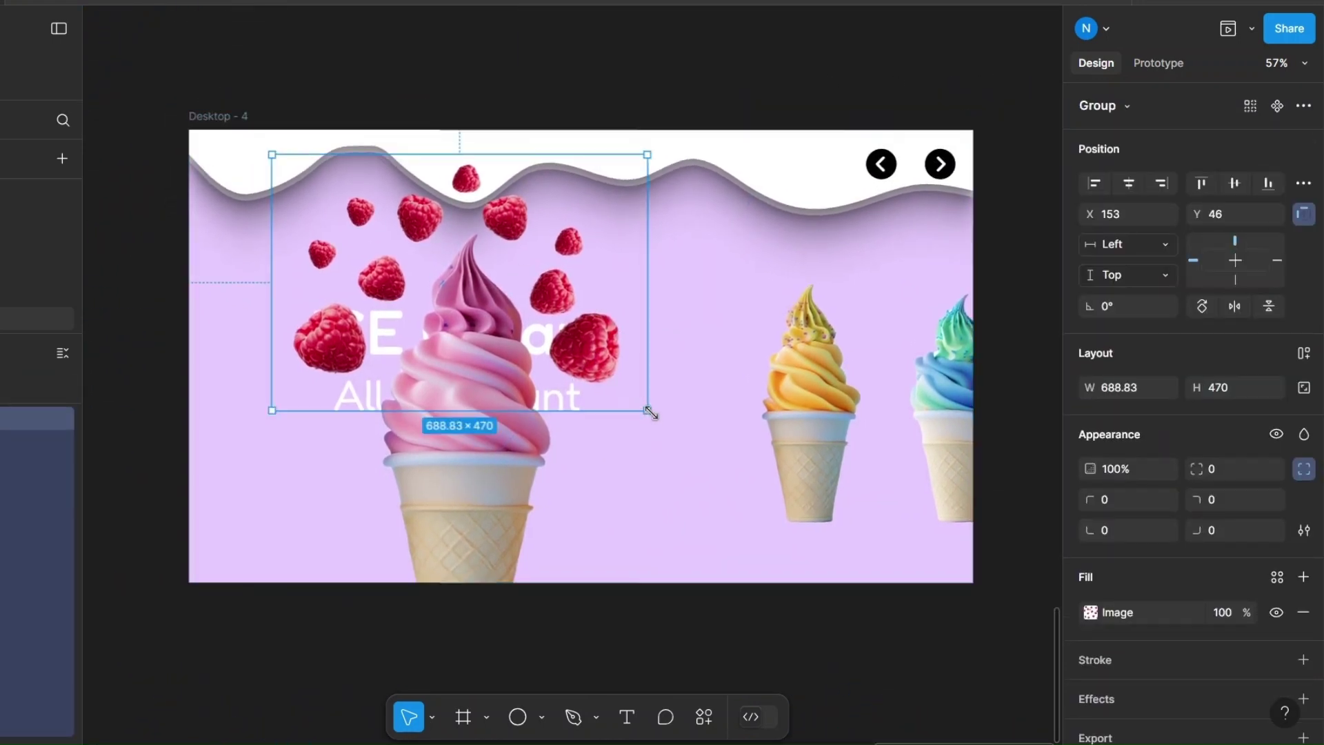
{"action": "left_click_drag", "start_coordinate": [650, 413], "coordinate": [484, 381]}
{"action": "scroll", "coordinate": [310, 180], "scroll_direction": "up", "scroll_amount": 1}
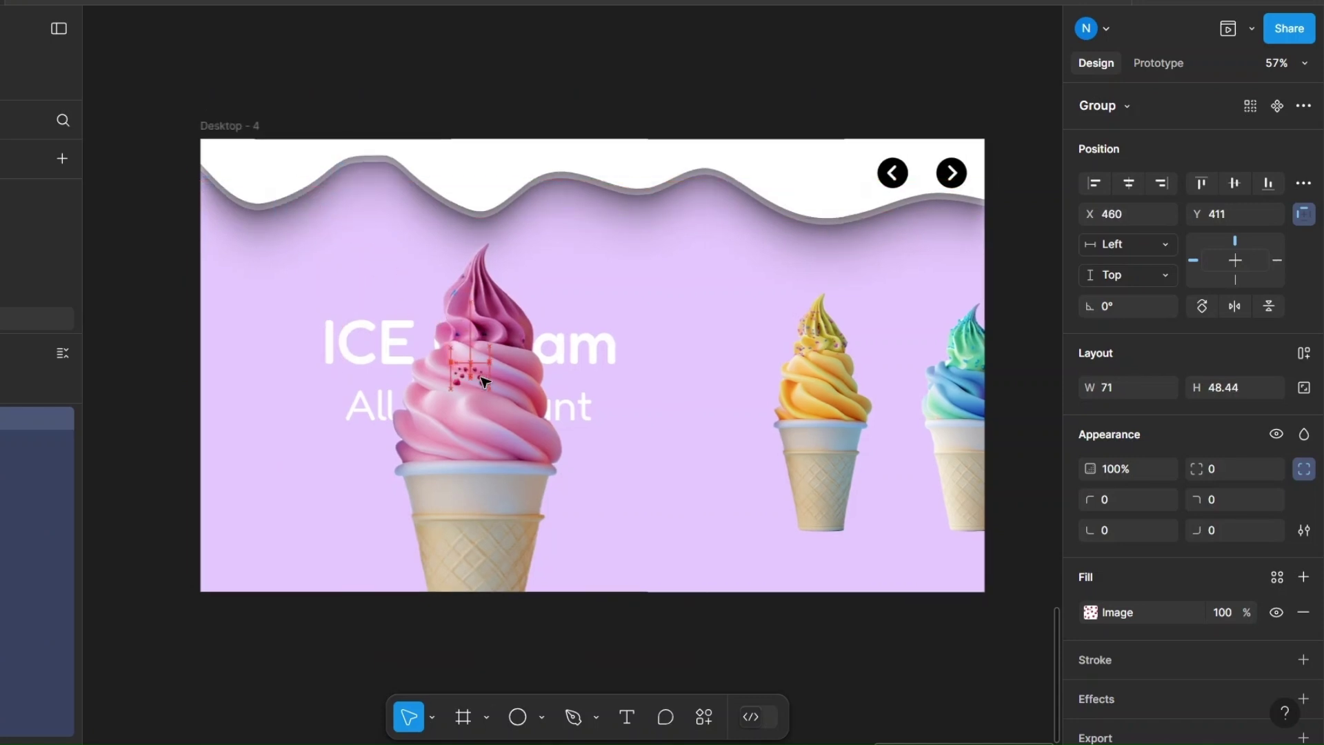
{"action": "left_click", "coordinate": [1127, 471]}
{"action": "type", "text": "0"}
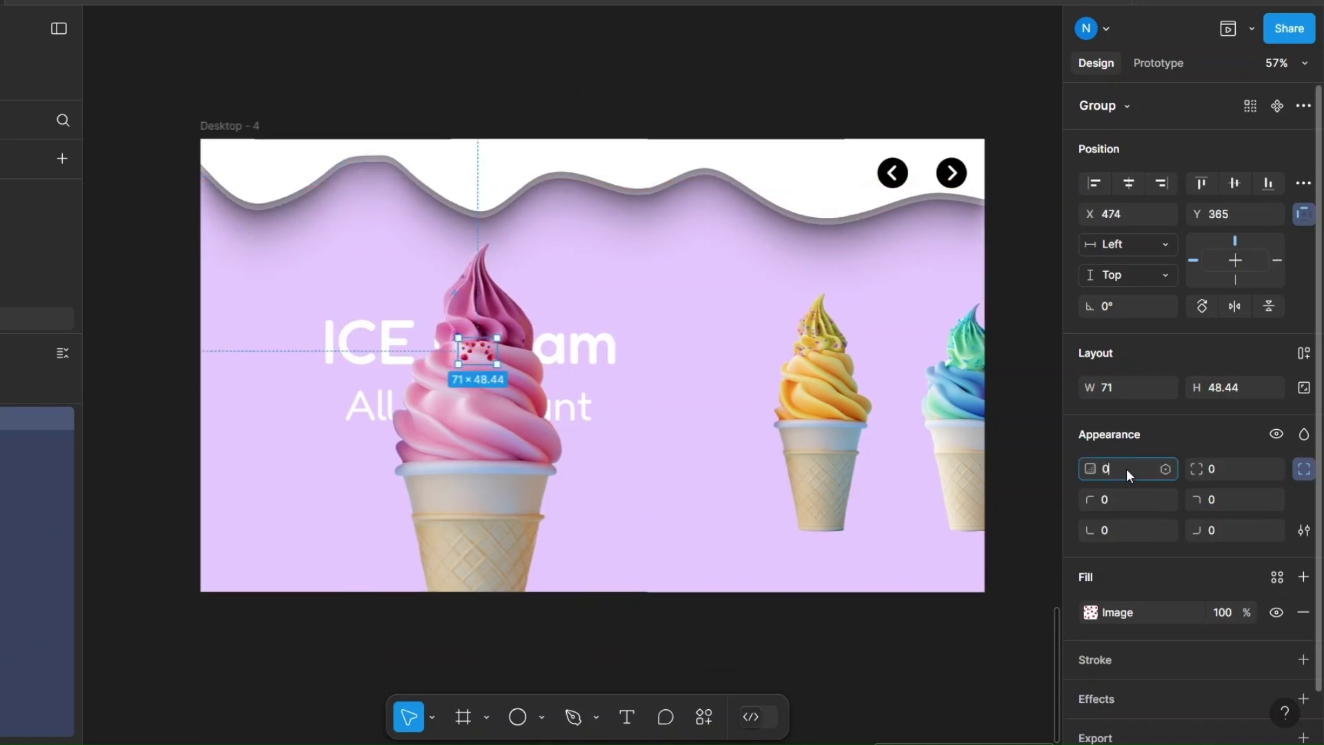
Shift the inner row of small cones in Desktop - 4 left by one cone so the blue-green cone takes the first place
{"action": "left_click", "coordinate": [815, 407]}
{"action": "double_click", "coordinate": [816, 407]}
{"action": "left_click_drag", "start_coordinate": [815, 406], "coordinate": [662, 407]}
Shift the row of large cones in Desktop - 4 left until the orange cone is centred in front of the heading
{"action": "double_click", "coordinate": [462, 426]}
{"action": "key", "text": "shift+Left"}
{"action": "key", "text": "shift+Left"}
{"action": "key", "text": "shift+Left"}
{"action": "key", "text": "shift+Left"}
{"action": "key", "text": "shift+Left"}
{"action": "key", "text": "shift+Left"}
{"action": "key", "text": "shift+Left"}
{"action": "key", "text": "shift+Left"}
{"action": "key", "text": "shift+Left"}
{"action": "key", "text": "shift+Left"}
{"action": "key", "text": "shift+Left"}
{"action": "key", "text": "shift+Left"}
{"action": "key", "text": "shift+Left"}
{"action": "key", "text": "shift+Left"}
{"action": "key", "text": "shift+Left"}
{"action": "key", "text": "shift+Left"}
{"action": "key", "text": "shift+Left"}
{"action": "key", "text": "shift+Left"}
{"action": "key", "text": "shift+Left"}
{"action": "key", "text": "shift+Left"}
{"action": "left_click", "coordinate": [21, 479]}
{"action": "key", "text": "shift+Left"}
{"action": "key", "text": "shift+Left"}
{"action": "key", "text": "shift+Left"}
{"action": "key", "text": "shift+Left"}
{"action": "key", "text": "shift+Left"}
{"action": "key", "text": "shift+Left"}
{"action": "key", "text": "shift+Left"}
{"action": "key", "text": "shift+Left"}
{"action": "key", "text": "shift+Left"}
{"action": "key", "text": "shift+Left"}
{"action": "key", "text": "shift+Left"}
{"action": "key", "text": "shift+Left"}
{"action": "key", "text": "shift+Left"}
{"action": "key", "text": "shift+Left"}
{"action": "key", "text": "shift+Left"}
{"action": "key", "text": "shift+Left"}
{"action": "key", "text": "shift+Left"}
{"action": "key", "text": "shift+Left"}
{"action": "key", "text": "shift+Left"}
{"action": "key", "text": "shift+Left"}
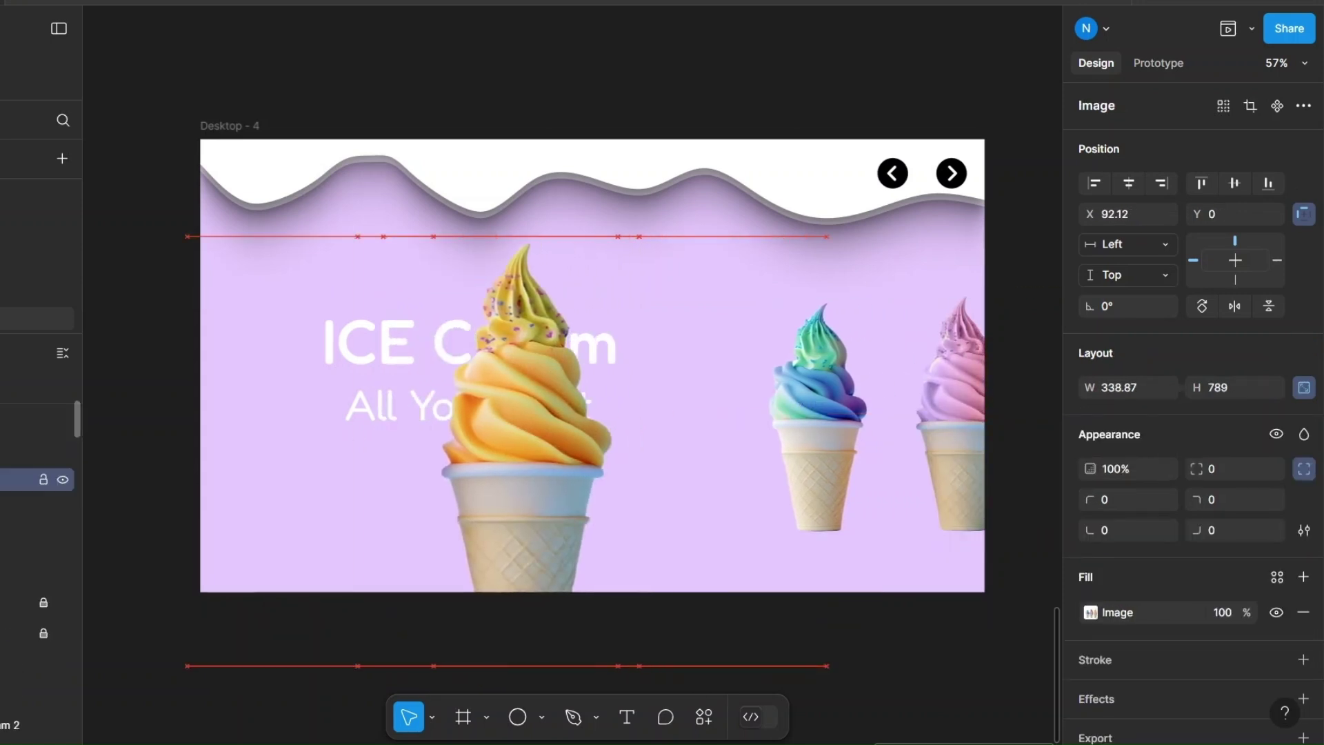
{"action": "key", "text": "Left"}
{"action": "key", "text": "Left"}
{"action": "key", "text": "Left"}
{"action": "key", "text": "Left"}
{"action": "key", "text": "Left"}
{"action": "key", "text": "Left"}
{"action": "key", "text": "Left"}
{"action": "key", "text": "Left"}
Add the mango group around the orange cone at about 793 × 544 and spread the beige circle over the Desktop - 4 background
{"action": "key", "text": "ctrl+v"}
{"action": "left_click_drag", "start_coordinate": [611, 393], "coordinate": [748, 517]}
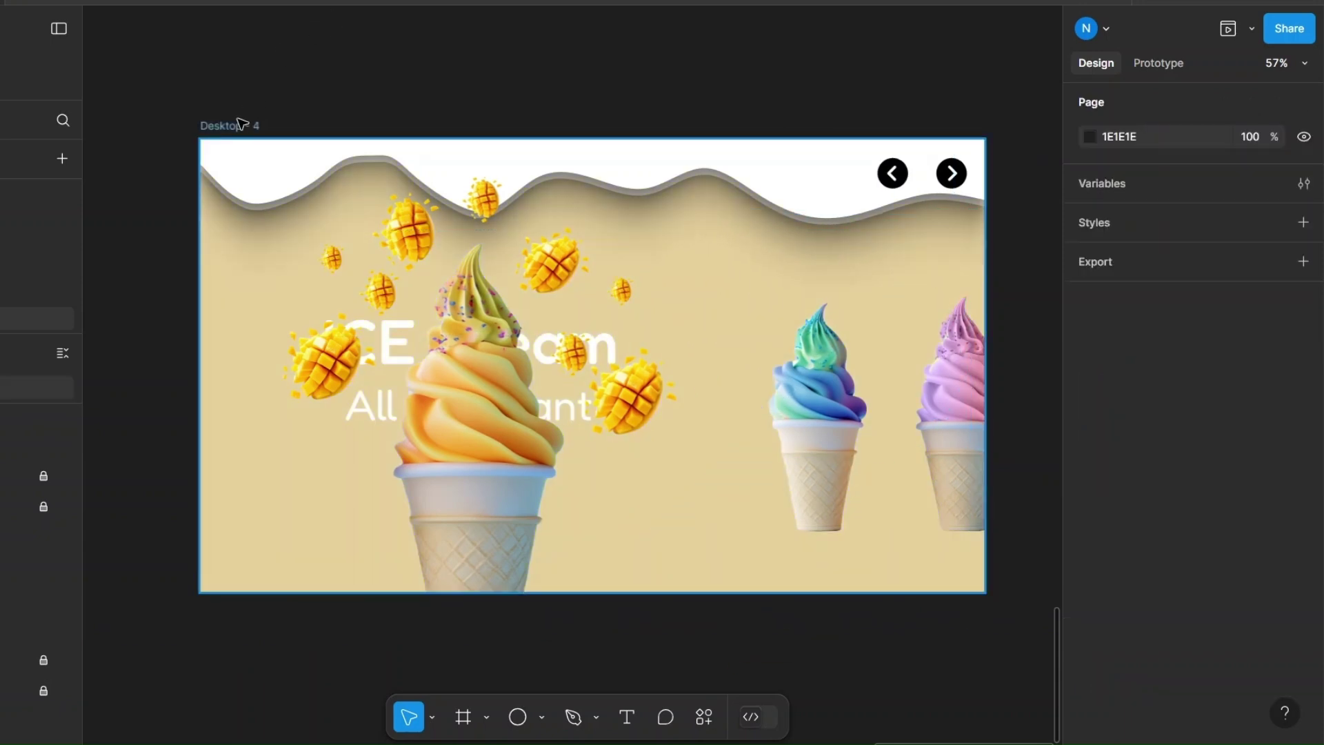
Duplicate Desktop - 4 to its right and, in the copy, shrink the mango group onto the large cone and hide it there
{"action": "left_click", "coordinate": [230, 124]}
{"action": "scroll", "coordinate": [442, 132], "scroll_direction": "down", "scroll_amount": 1}
{"action": "left_click", "coordinate": [622, 362]}
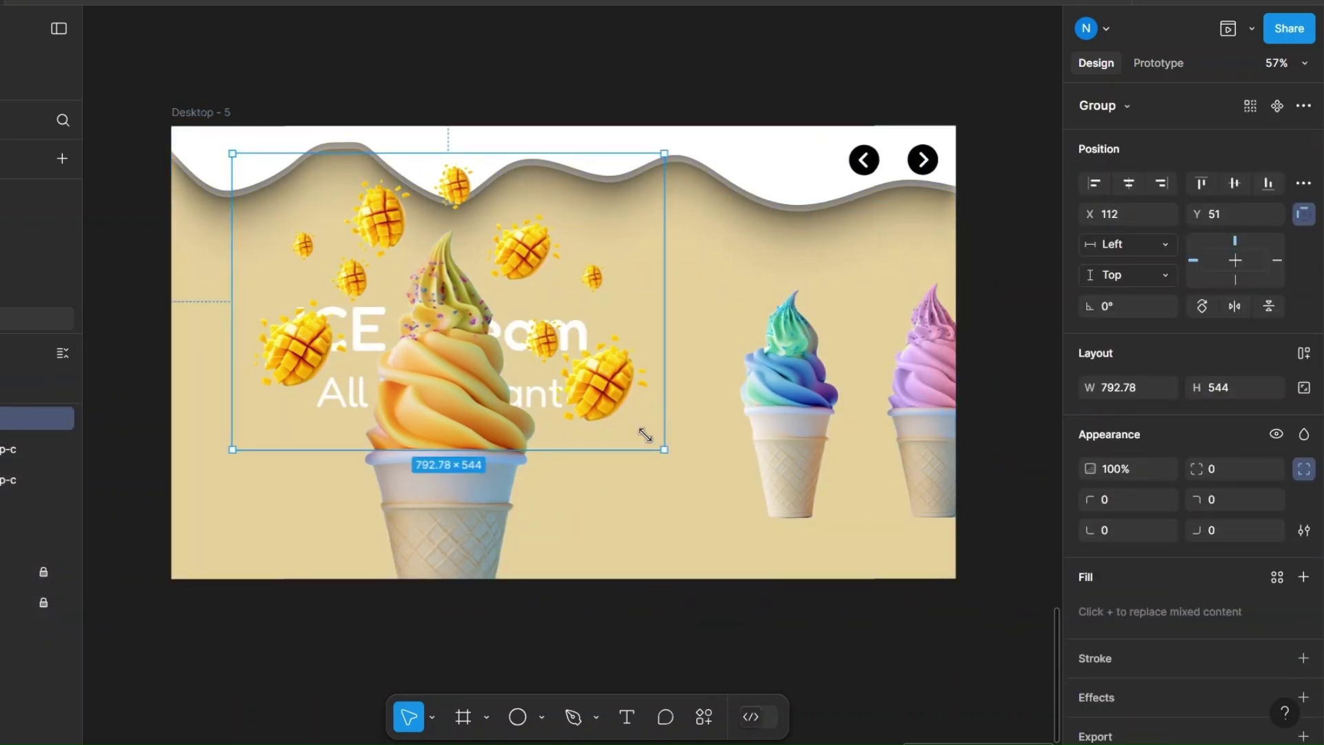
{"action": "left_click_drag", "start_coordinate": [644, 436], "coordinate": [265, 176]}
{"action": "left_click_drag", "start_coordinate": [253, 165], "coordinate": [315, 216]}
{"action": "left_click_drag", "start_coordinate": [429, 322], "coordinate": [431, 329]}
Shift the large cones in Desktop - 5 left to the blue-green cone and the small cones left so the pink cone comes first
{"action": "double_click", "coordinate": [479, 461]}
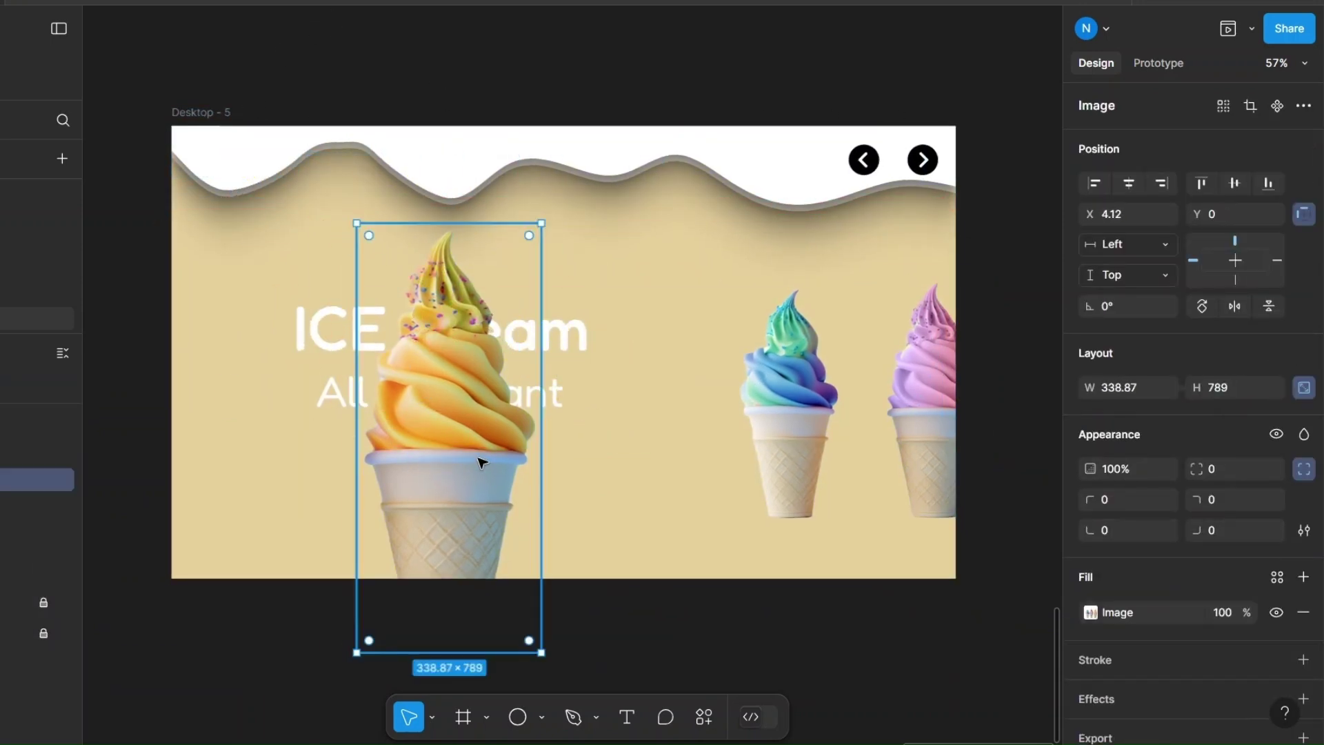
{"action": "left_click_drag", "start_coordinate": [479, 461], "coordinate": [293, 458]}
{"action": "left_click", "coordinate": [27, 542]}
{"action": "left_click_drag", "start_coordinate": [723, 565], "coordinate": [467, 565]}
{"action": "left_click_drag", "start_coordinate": [857, 400], "coordinate": [723, 399]}
Enlarge the blue circle to cover the Desktop - 5 background and scale up the small fruit group on the blue-green cone
{"action": "left_click", "coordinate": [35, 686]}
{"action": "left_click_drag", "start_coordinate": [940, 208], "coordinate": [512, 480]}
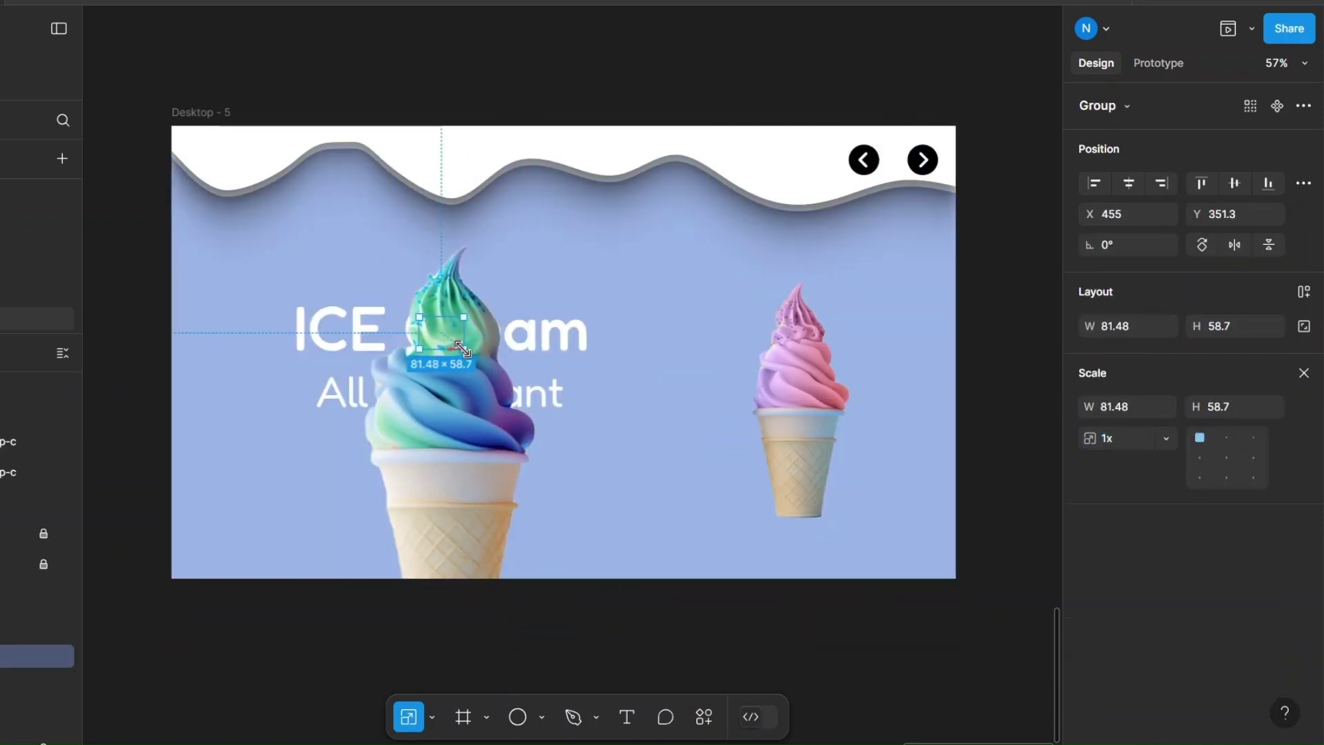
{"action": "left_click_drag", "start_coordinate": [443, 339], "coordinate": [730, 558]}
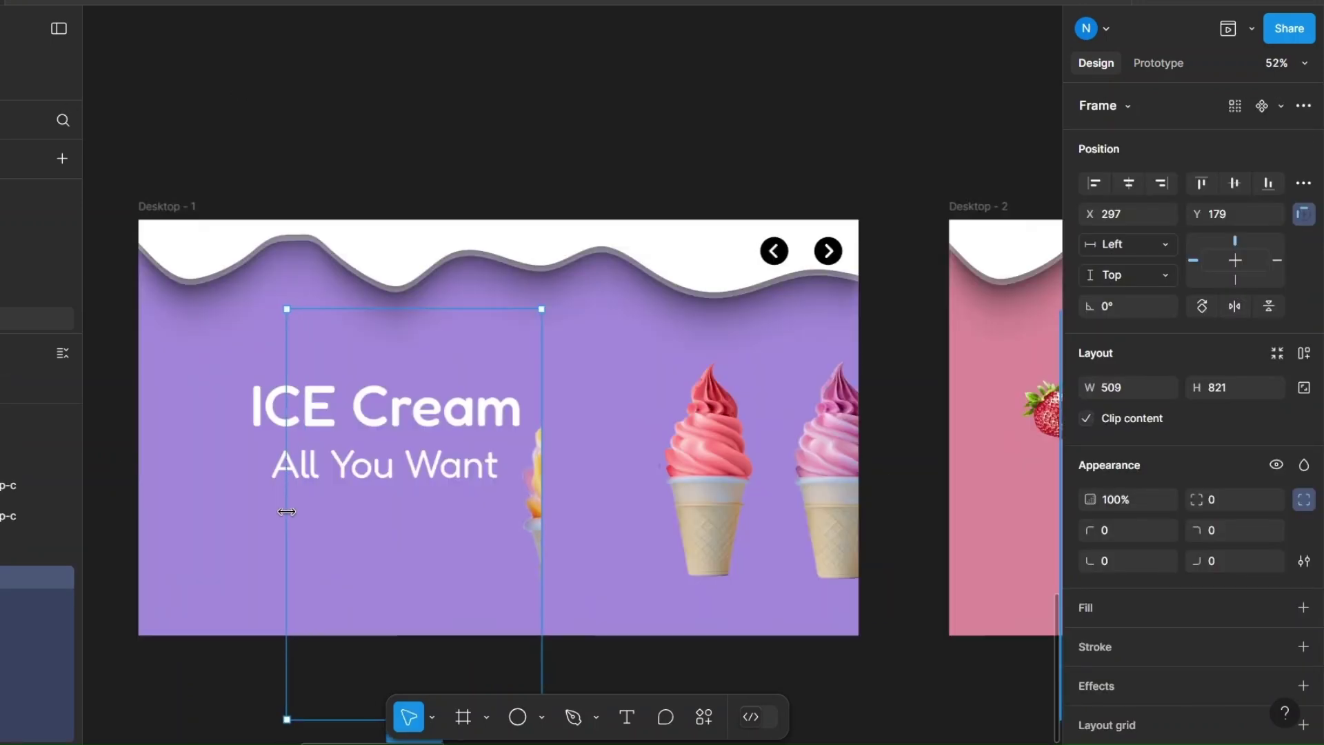
Extend the large-cone frame's left edge in Desktop - 1 and shift the large red-pink cone in Desktop - 2 right to X 35
{"action": "left_click_drag", "start_coordinate": [287, 512], "coordinate": [250, 512]}
{"action": "key", "text": "Return"}
{"action": "key", "text": "shift+Right"}
{"action": "key", "text": "shift+Right"}
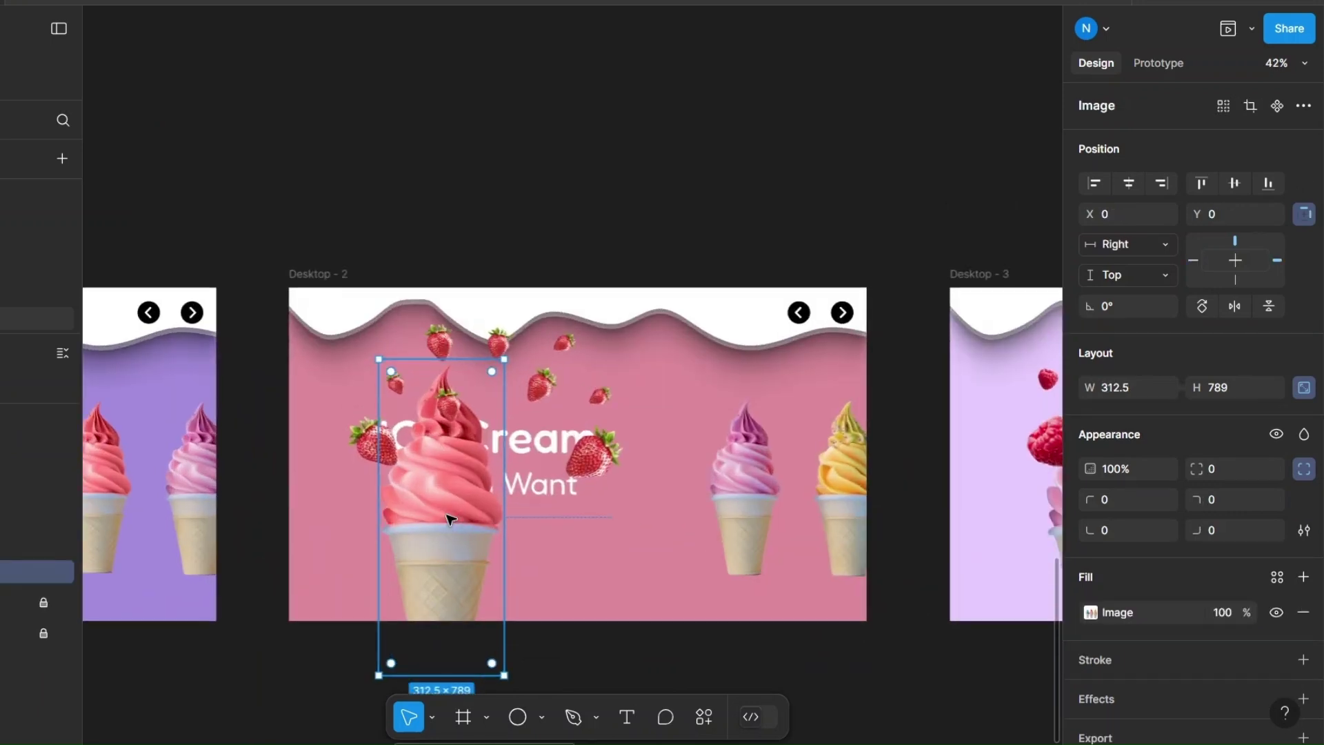
{"action": "scroll", "coordinate": [497, 482], "scroll_direction": "up", "scroll_amount": 2}
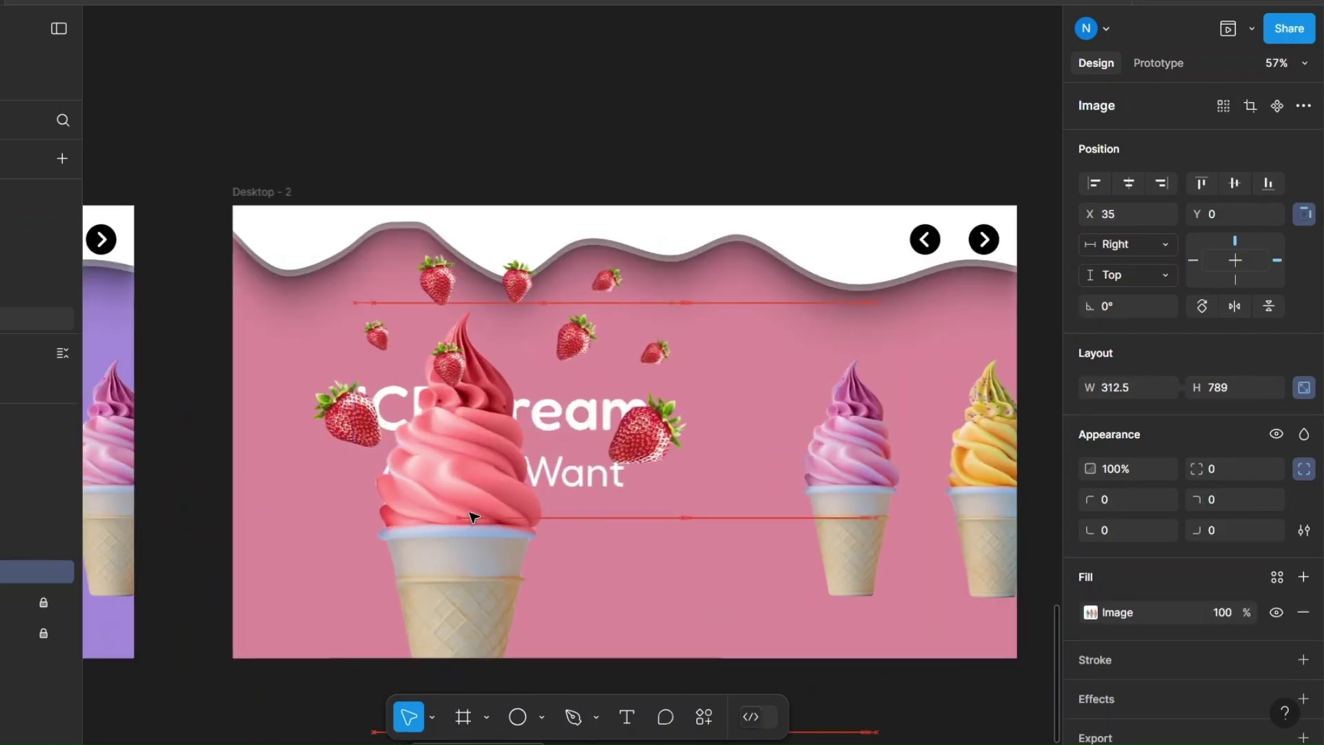
{"action": "left_click_drag", "start_coordinate": [493, 507], "coordinate": [509, 517]}
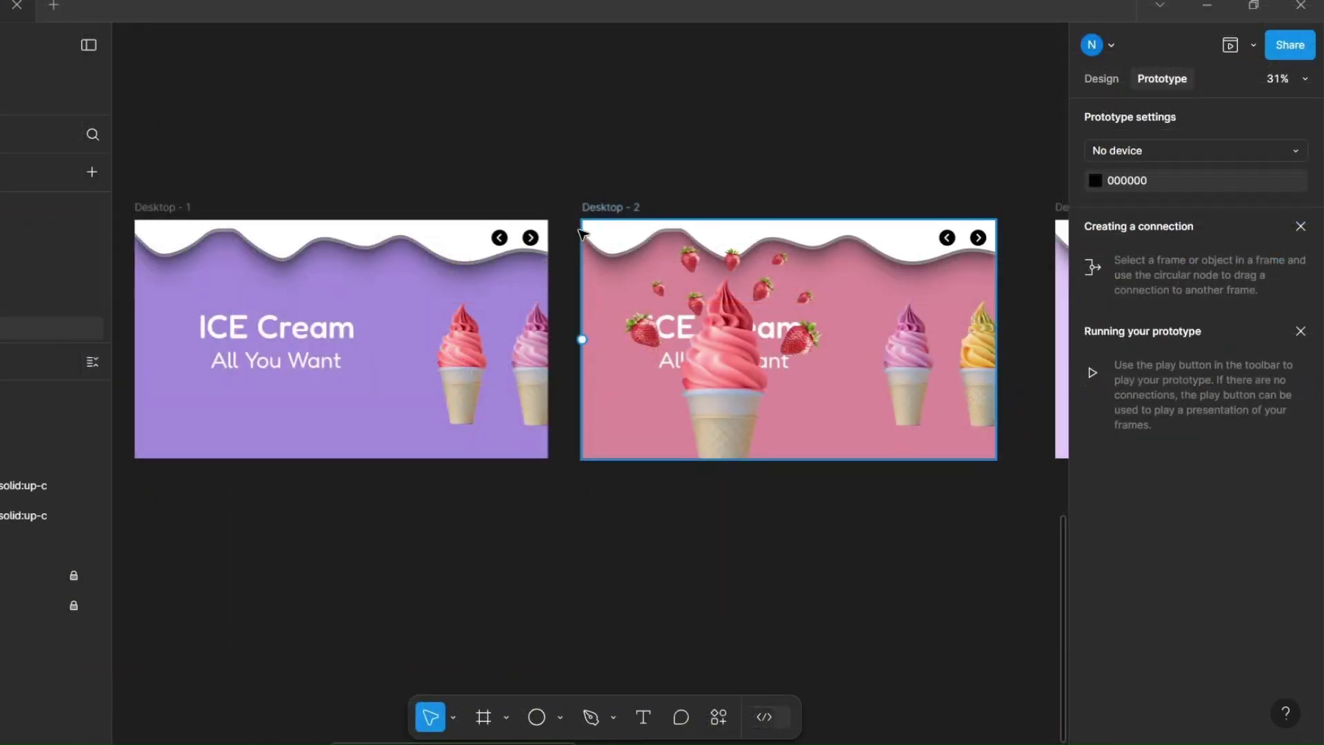
Link Desktop - 1's next arrow to Desktop - 2 with an on-click interaction and set its animation to Smart animate
{"action": "left_click", "coordinate": [514, 228]}
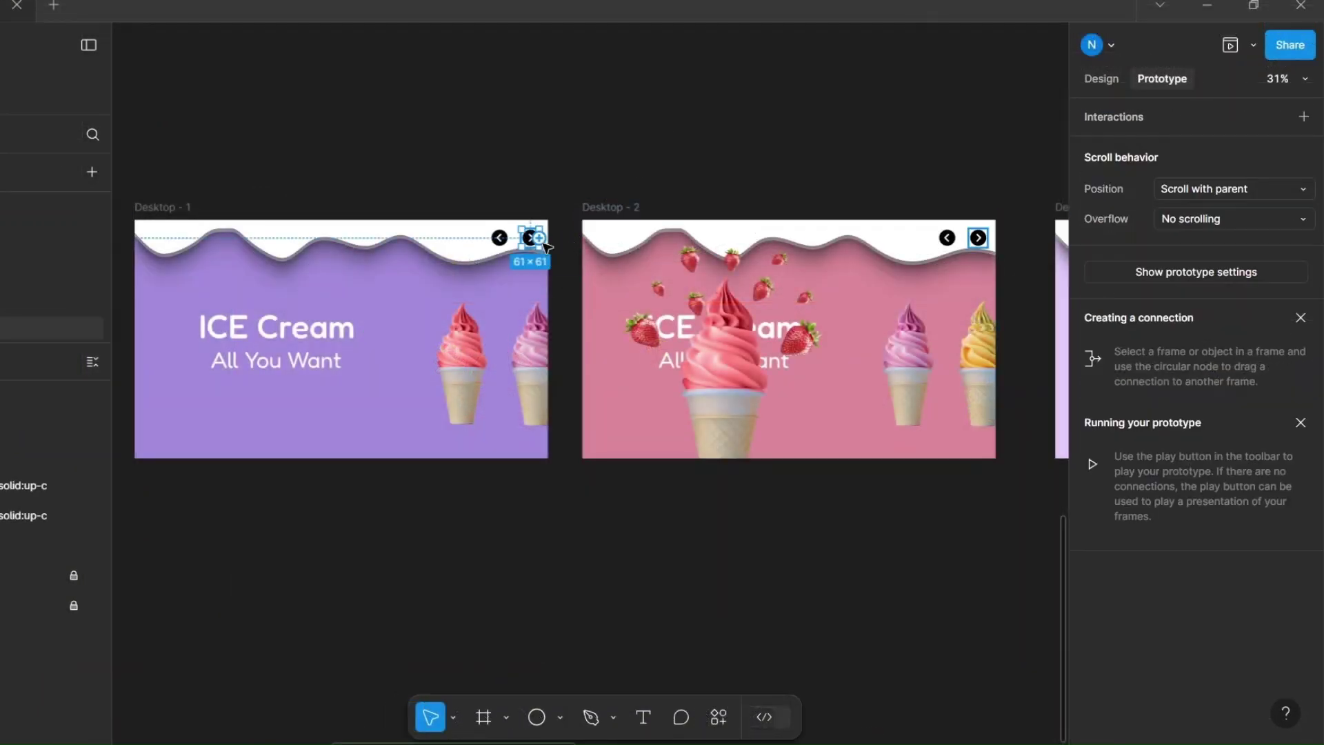
{"action": "left_click_drag", "start_coordinate": [704, 348], "coordinate": [702, 349]}
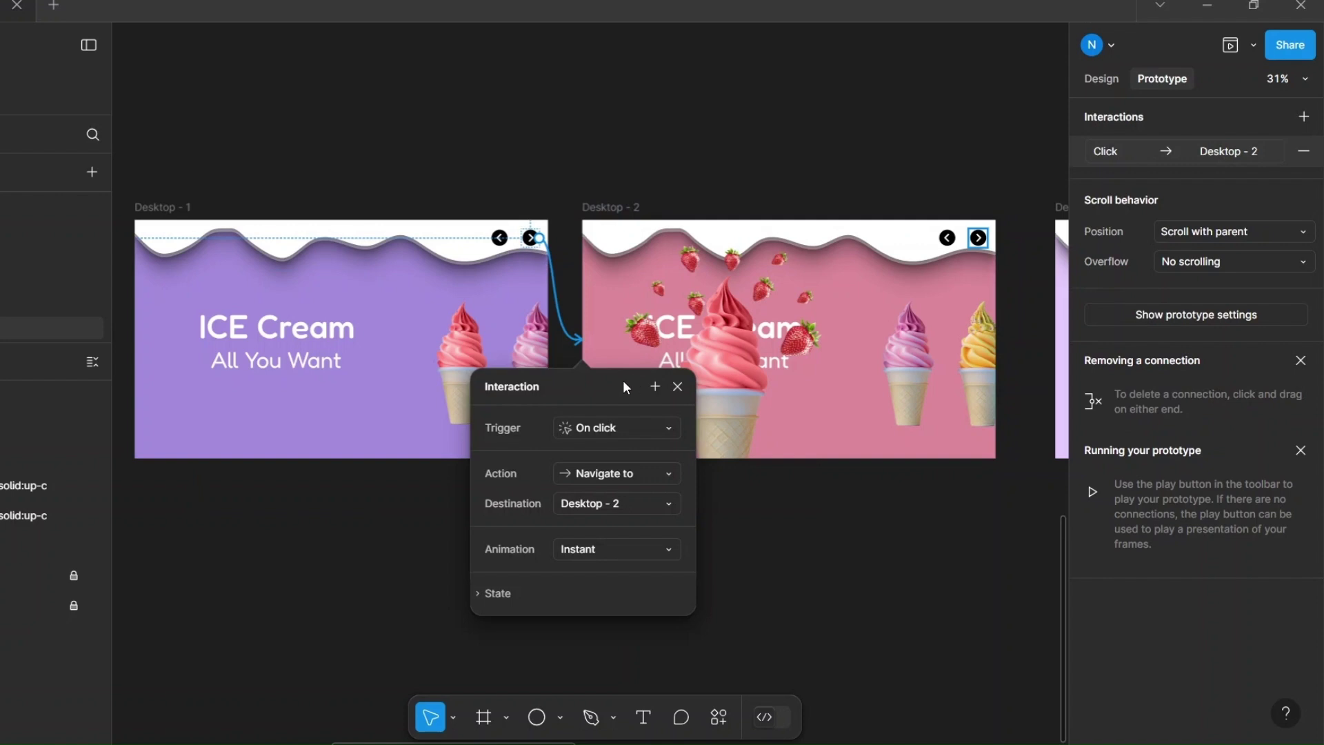
{"action": "left_click_drag", "start_coordinate": [623, 379], "coordinate": [631, 237]}
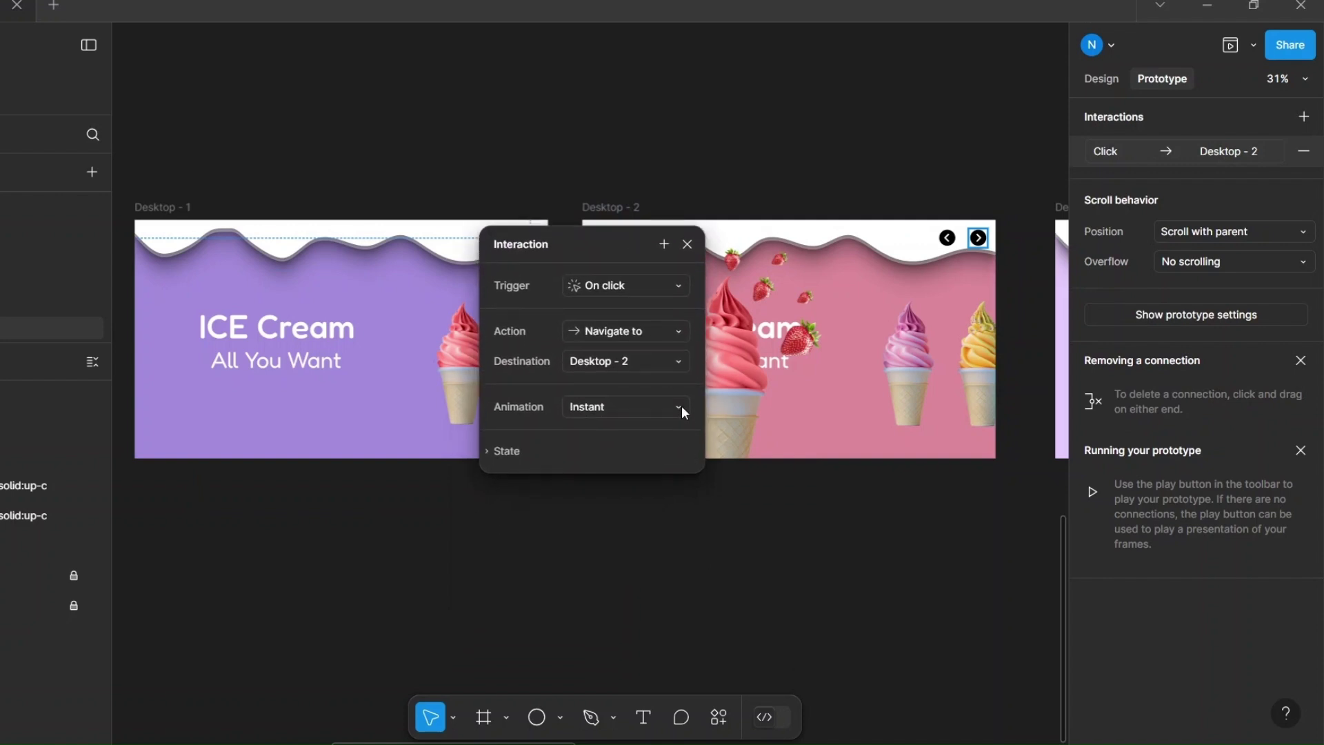
{"action": "left_click", "coordinate": [680, 407]}
{"action": "left_click", "coordinate": [674, 447]}
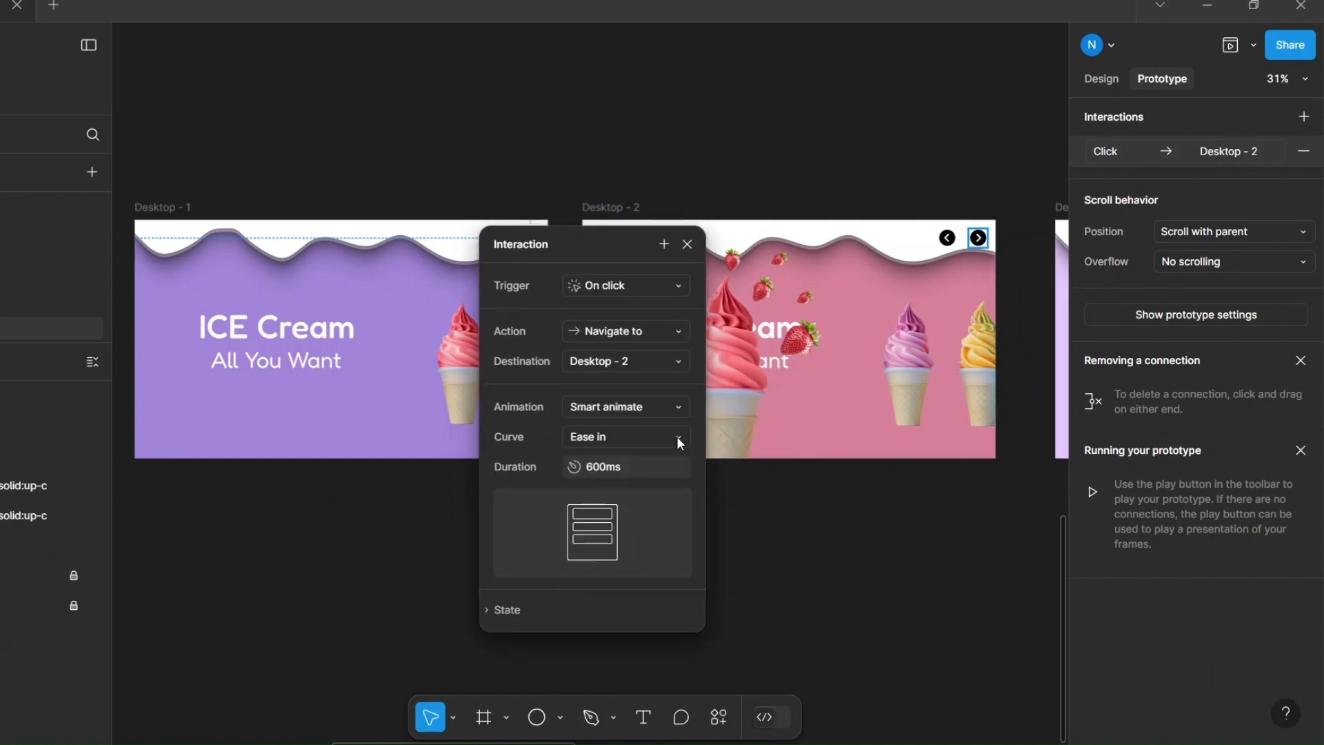
Set the interaction's curve to Ease in and out and its duration to 1000 ms
{"action": "left_click", "coordinate": [677, 436]}
{"action": "left_click", "coordinate": [673, 476]}
{"action": "left_click", "coordinate": [651, 467]}
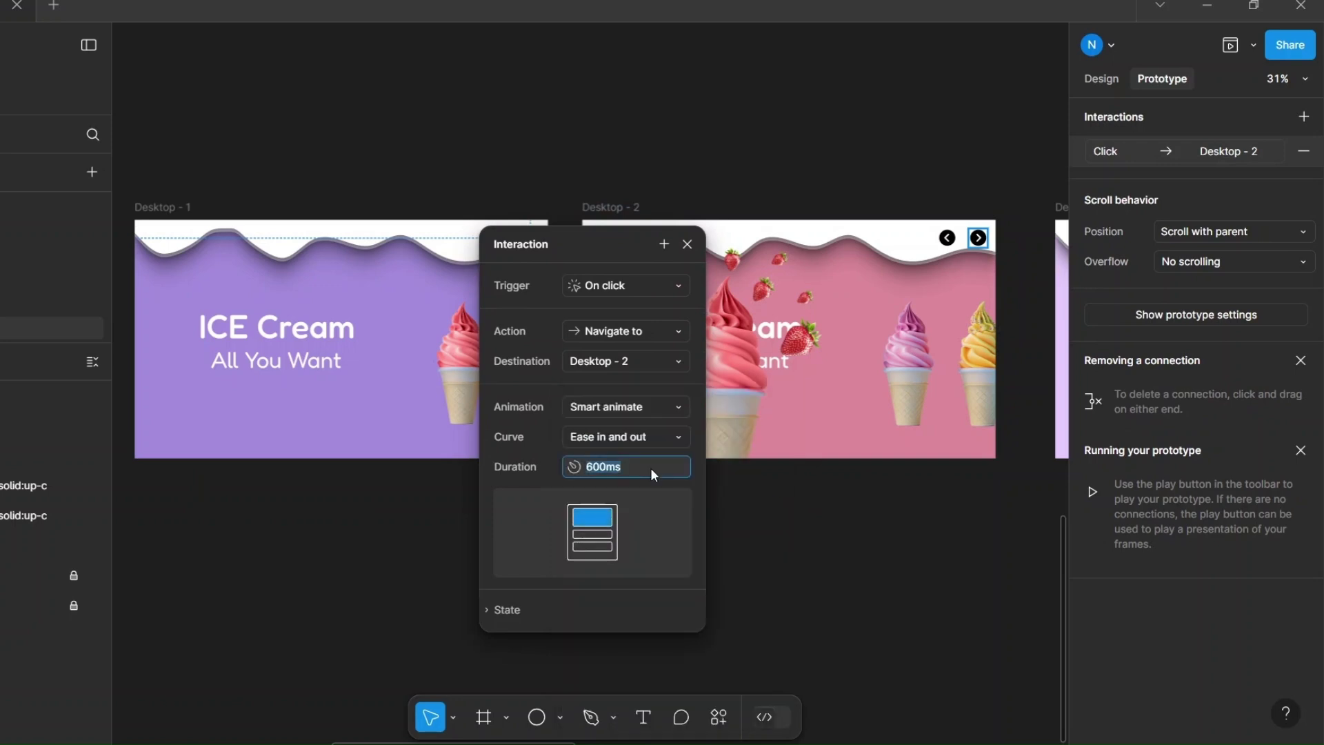
{"action": "type", "text": "1000"}
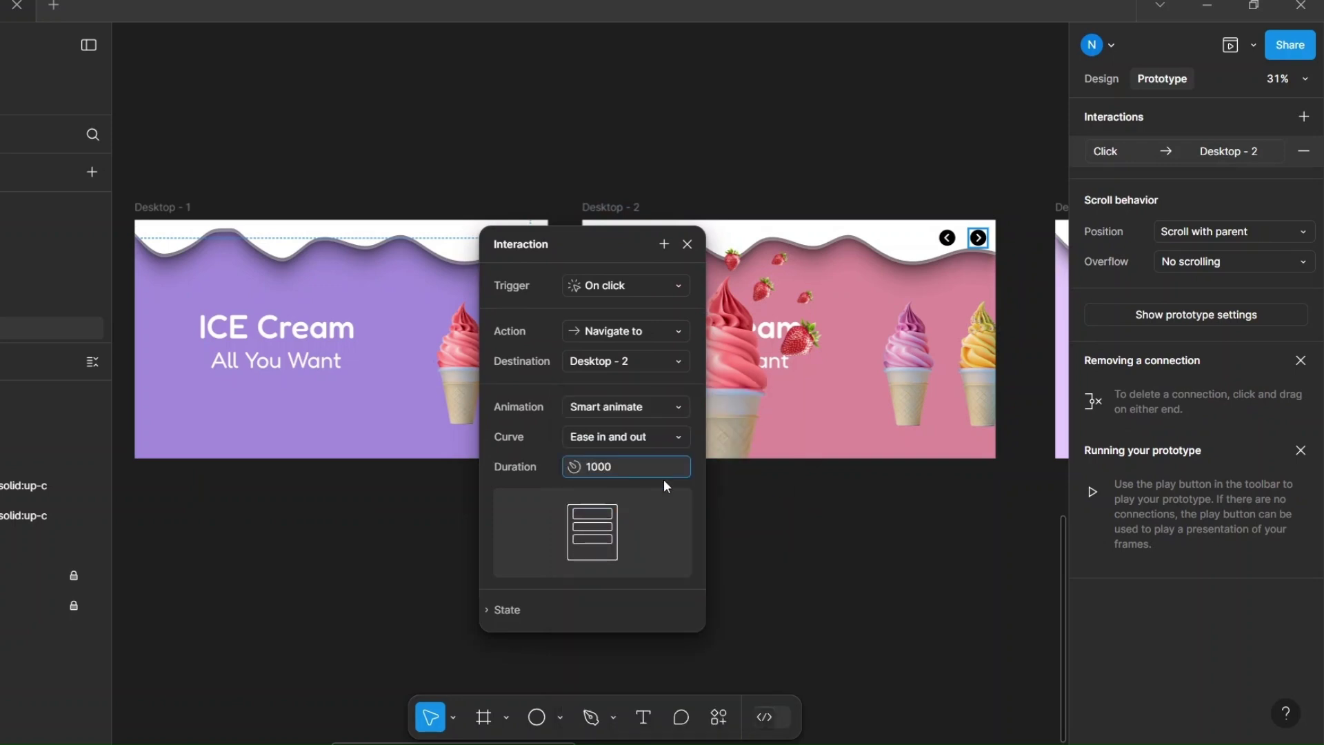
{"action": "left_click", "coordinate": [698, 203]}
Link Desktop - 2's previous arrow to Desktop - 1 and its next arrow to Desktop - 3
{"action": "left_click_drag", "start_coordinate": [953, 246], "coordinate": [509, 362]}
{"action": "left_click", "coordinate": [819, 631]}
{"action": "left_click_drag", "start_coordinate": [819, 633], "coordinate": [142, 635]}
{"action": "left_click", "coordinate": [302, 243]}
{"action": "left_click_drag", "start_coordinate": [311, 242], "coordinate": [689, 315]}
Link Desktop - 3's previous arrow to Desktop - 2 and its next arrow to Desktop - 4
{"action": "left_click", "coordinate": [744, 242]}
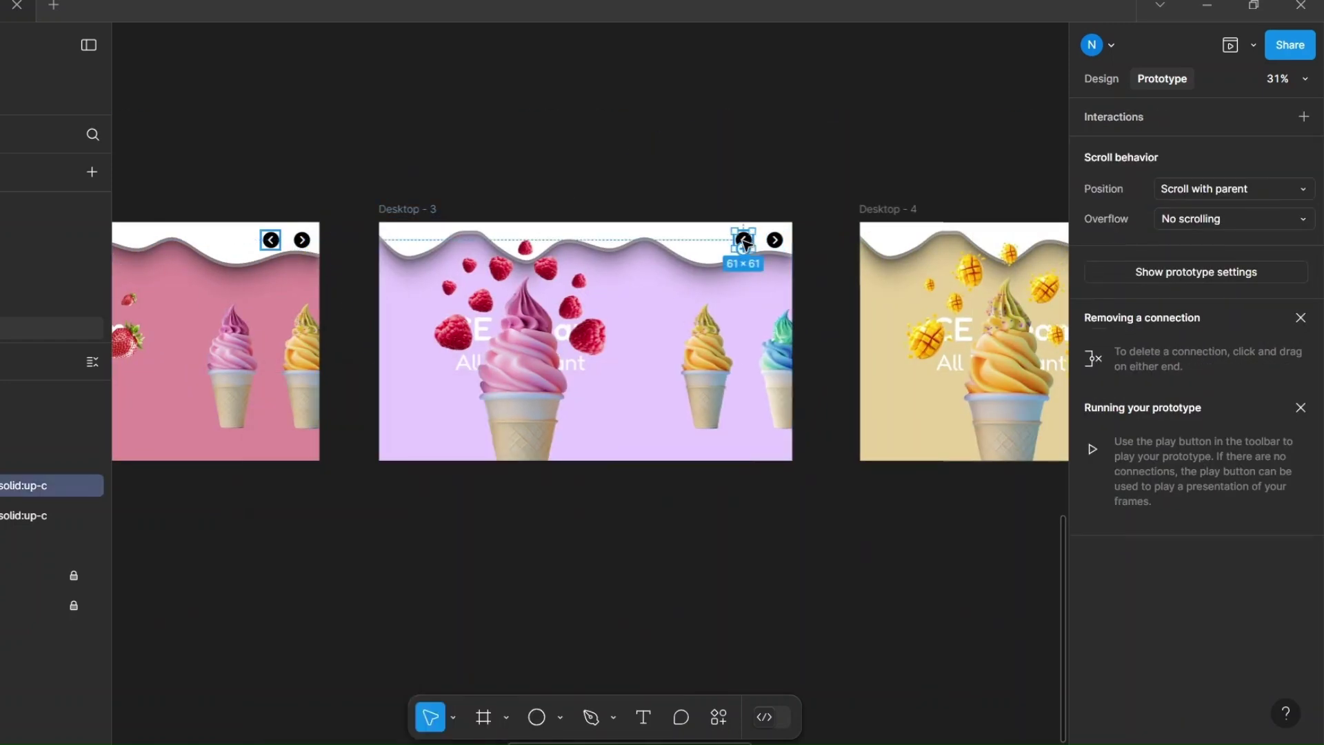
{"action": "left_click_drag", "start_coordinate": [247, 296], "coordinate": [248, 301]}
{"action": "left_click", "coordinate": [775, 240]}
{"action": "left_click_drag", "start_coordinate": [788, 240], "coordinate": [966, 359]}
{"action": "left_click", "coordinate": [1013, 604]}
{"action": "scroll", "coordinate": [1012, 604], "scroll_direction": "right", "scroll_amount": 10}
Link Desktop - 4's previous arrow to Desktop - 3 and its next arrow to Desktop - 5
{"action": "left_click", "coordinate": [742, 257]}
{"action": "left_click_drag", "start_coordinate": [753, 257], "coordinate": [312, 358]}
{"action": "left_click", "coordinate": [775, 257]}
{"action": "left_click_drag", "start_coordinate": [789, 257], "coordinate": [925, 216]}
{"action": "scroll", "coordinate": [925, 216], "scroll_direction": "right", "scroll_amount": 10}
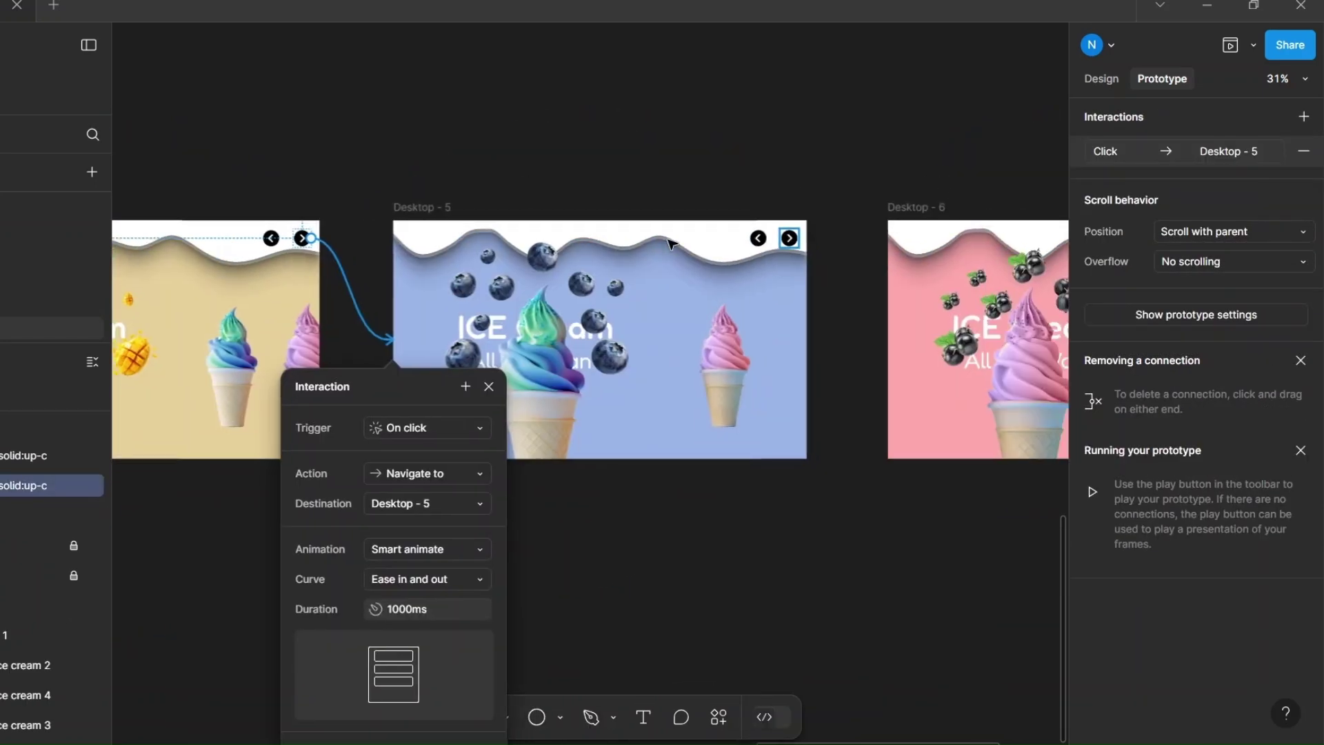
Link Desktop - 5's previous arrow to Desktop - 4 and its next arrow to Desktop - 6
{"action": "left_click", "coordinate": [749, 242]}
{"action": "left_click_drag", "start_coordinate": [750, 238], "coordinate": [314, 376]}
{"action": "left_click", "coordinate": [789, 238]}
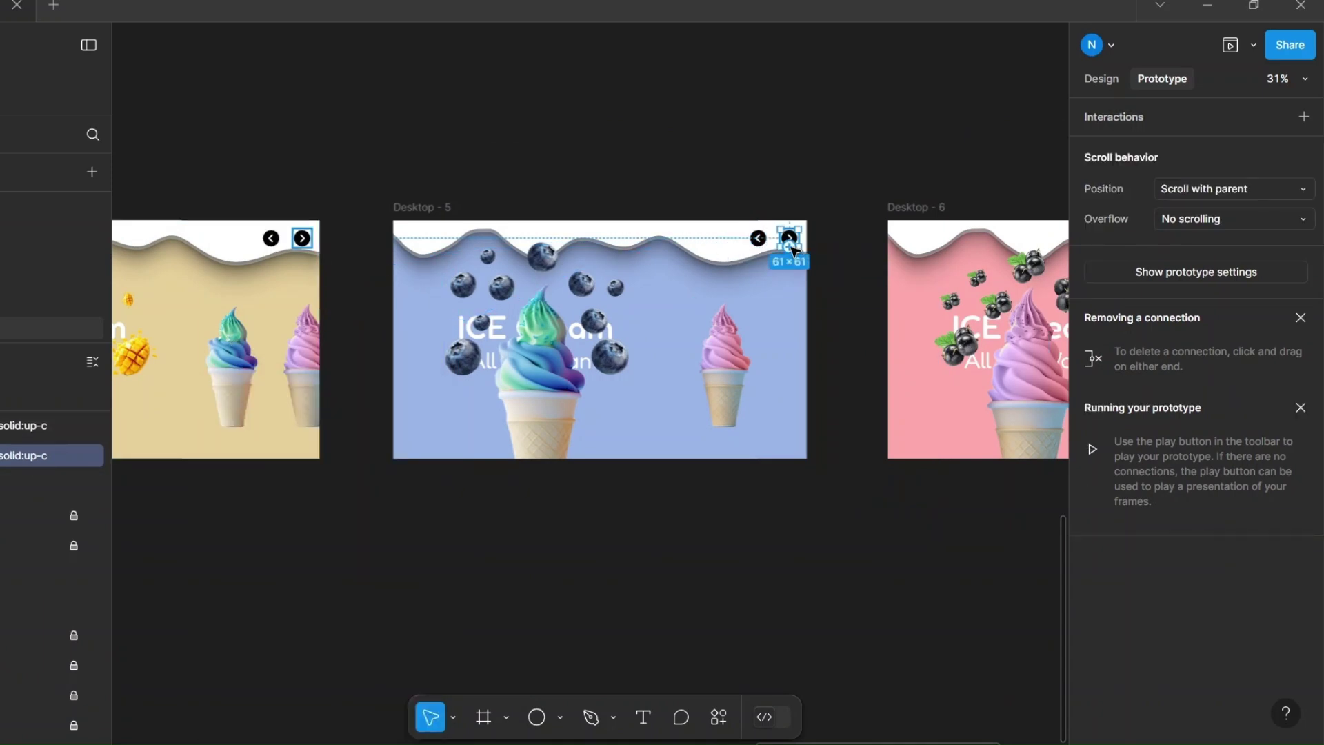
{"action": "left_click_drag", "start_coordinate": [797, 238], "coordinate": [928, 279]}
{"action": "left_click", "coordinate": [948, 170]}
{"action": "scroll", "coordinate": [948, 170], "scroll_direction": "right", "scroll_amount": 8}
Link Desktop - 6's previous arrow back to Desktop - 5
{"action": "left_click", "coordinate": [940, 233]}
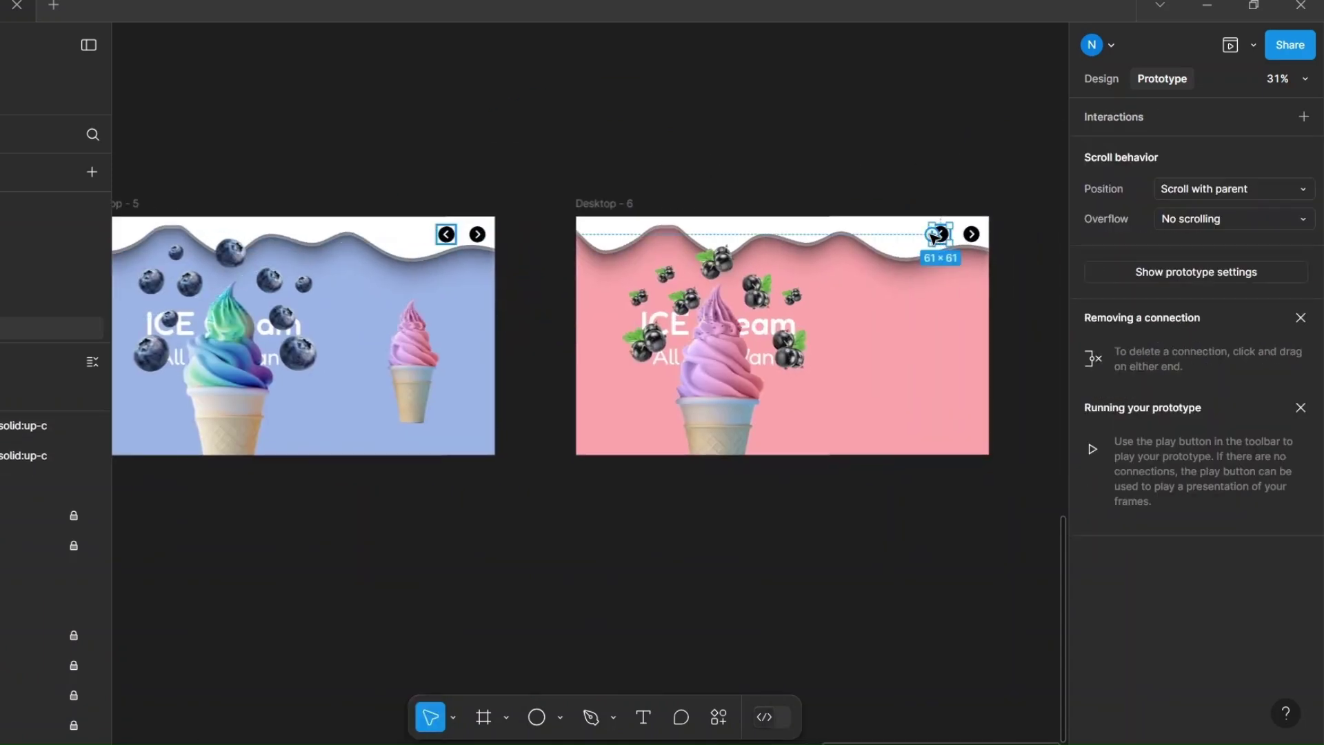
{"action": "left_click_drag", "start_coordinate": [932, 235], "coordinate": [452, 435]}
{"action": "left_click", "coordinate": [230, 612]}
Preview the prototype from Desktop - 1 and advance the slider two slides with its next arrow
{"action": "scroll", "coordinate": [230, 612], "scroll_direction": "left", "scroll_amount": 20}
{"action": "left_click", "coordinate": [172, 227]}
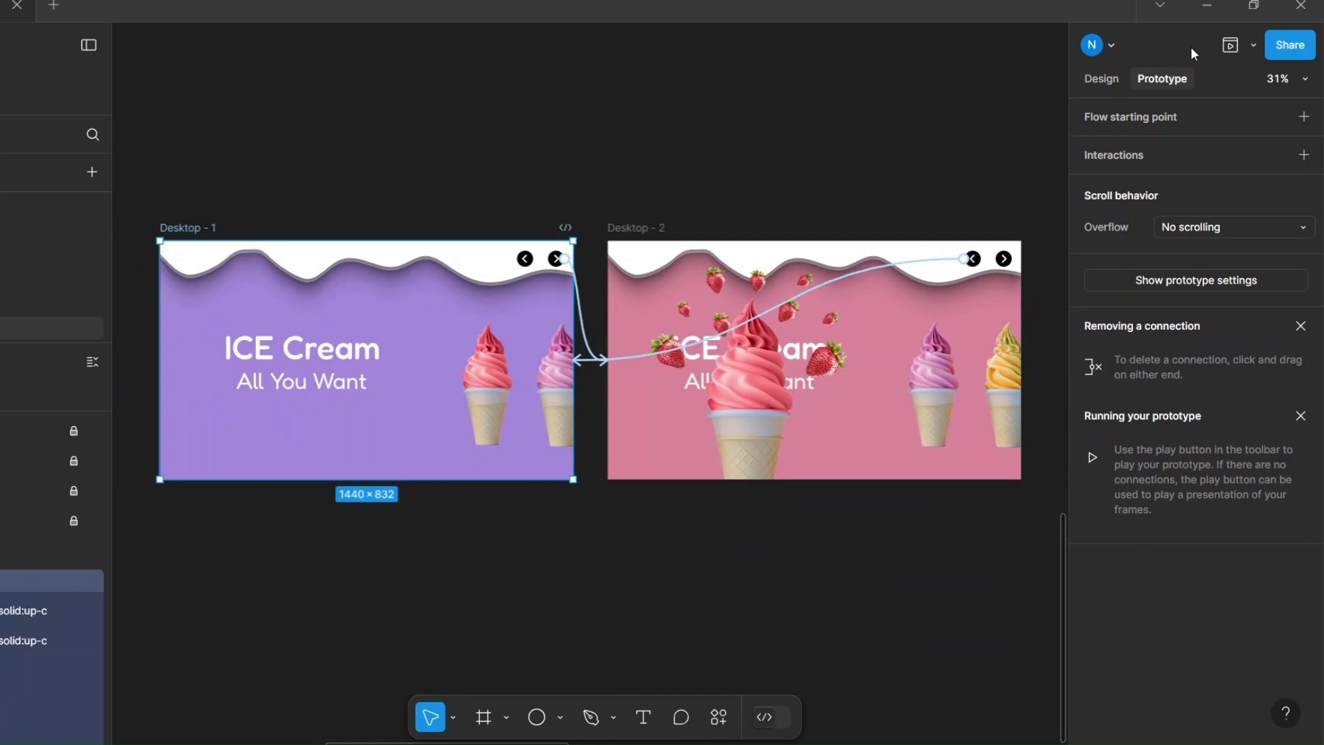
{"action": "left_click", "coordinate": [1222, 44]}
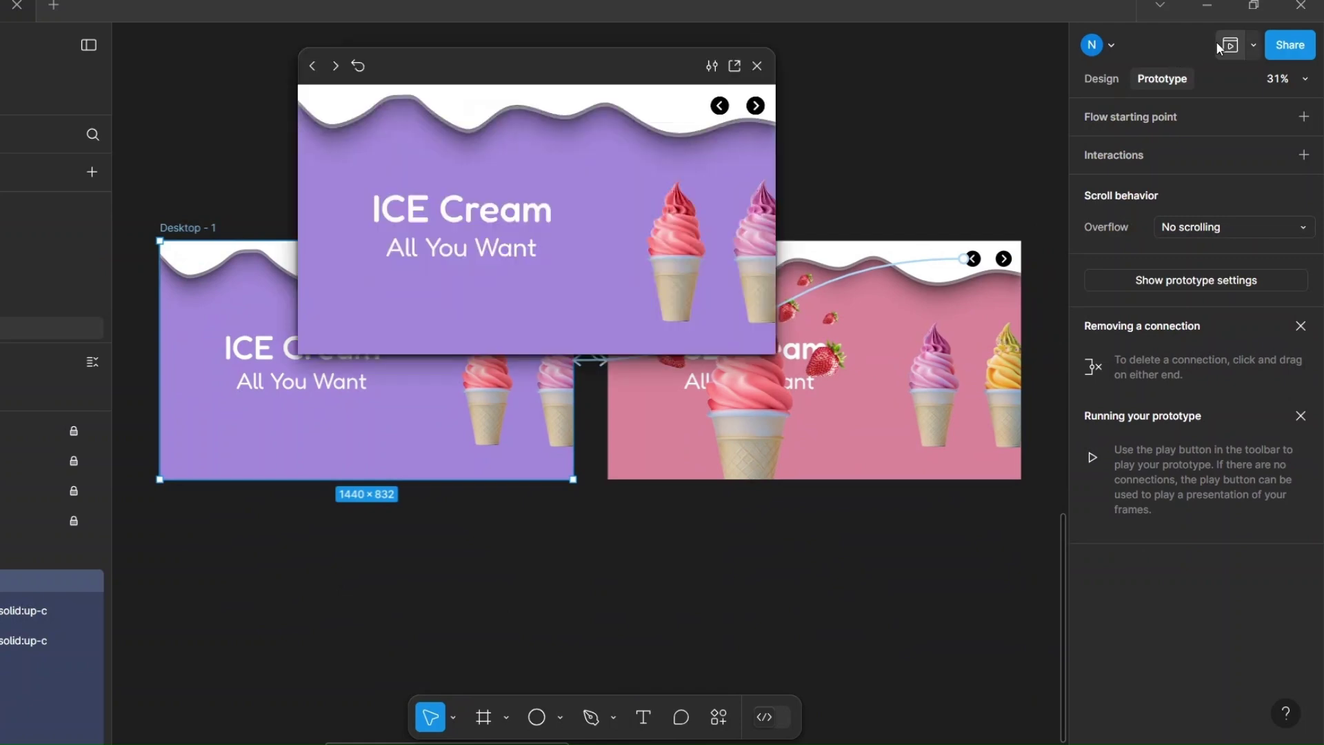
{"action": "left_click", "coordinate": [755, 107]}
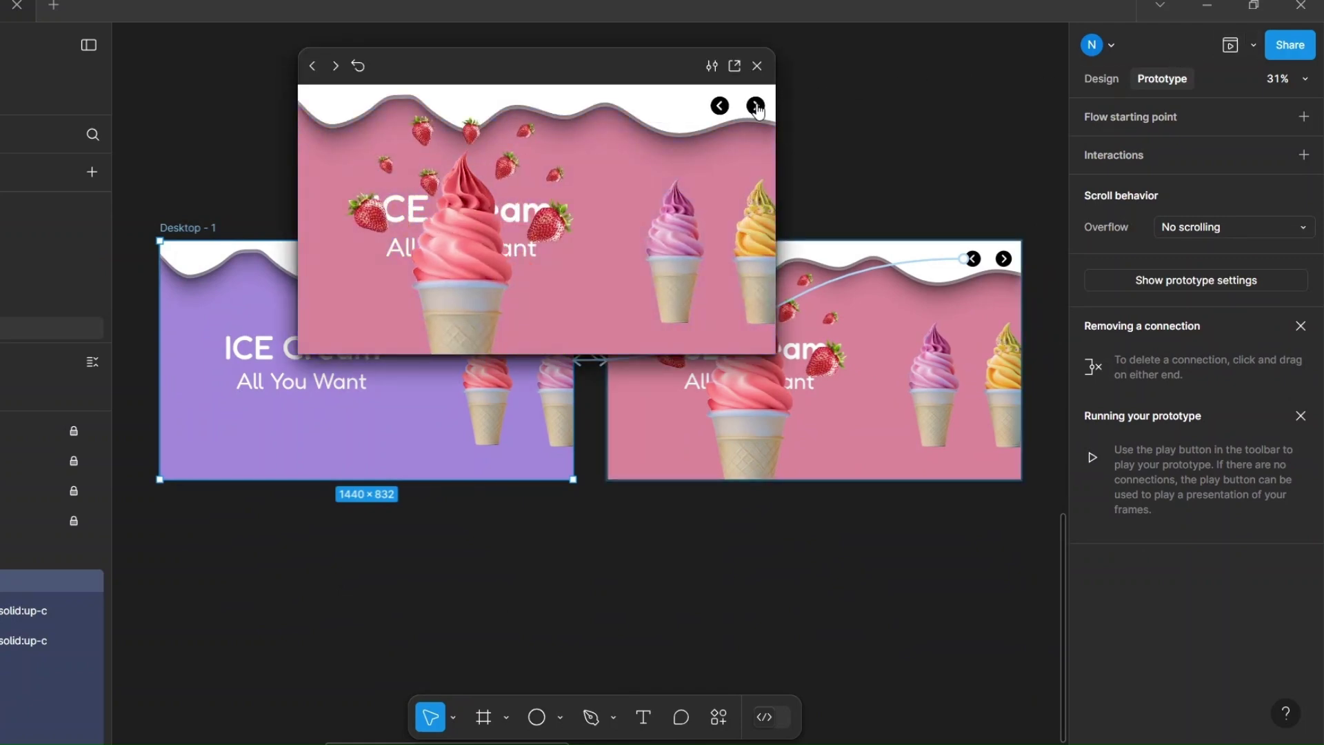
{"action": "left_click", "coordinate": [756, 106]}
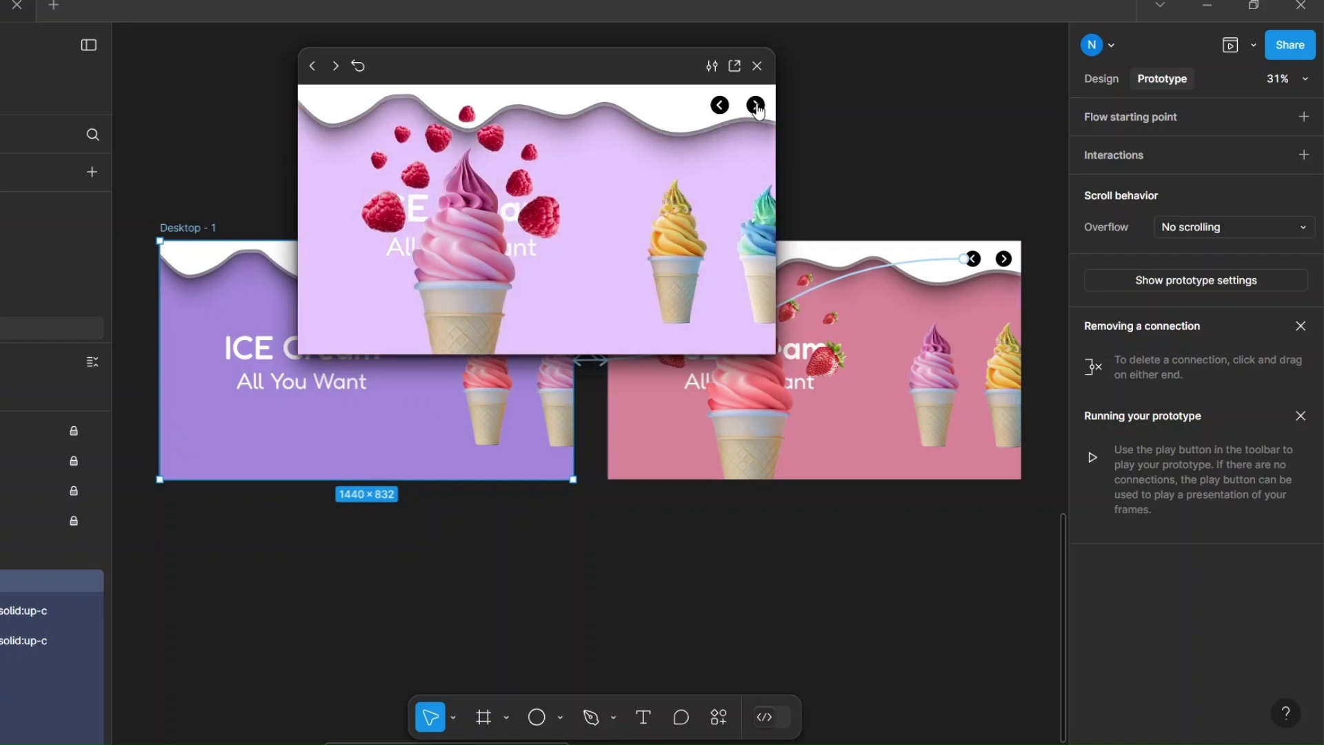